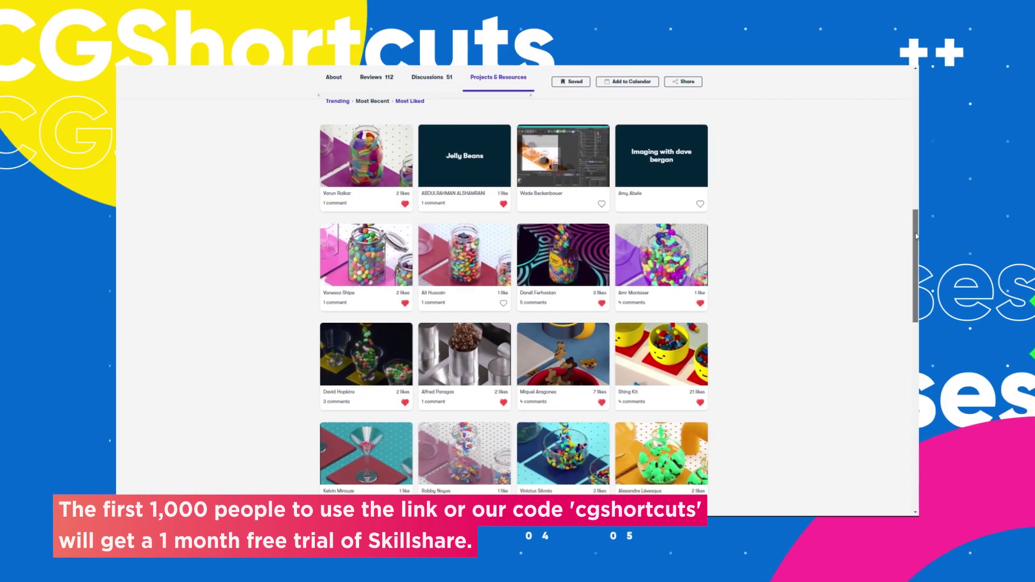
Step: Search Skillshare for 'Logo Design'
drag(916, 236, 918, 244)
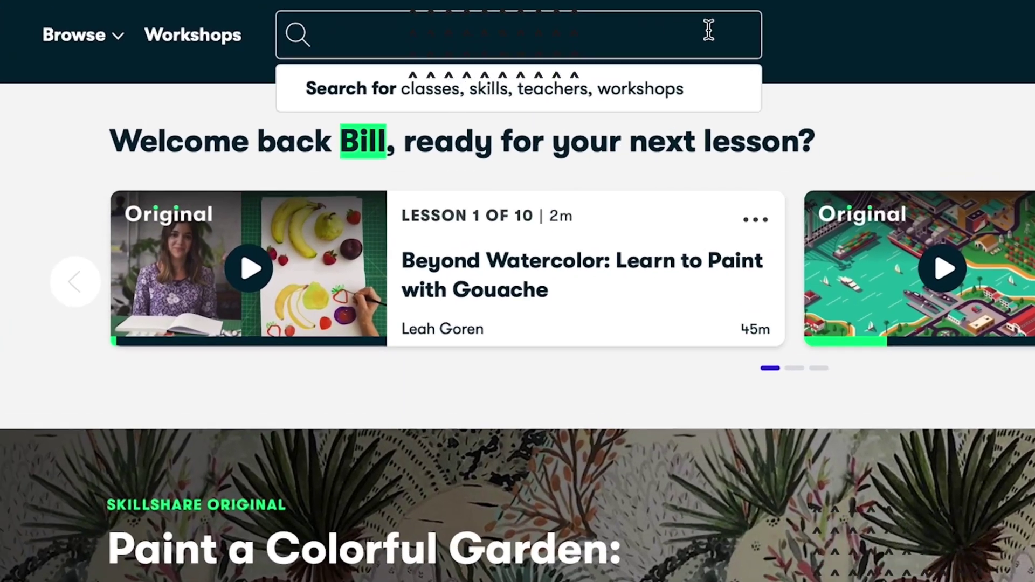
text(Logo De)
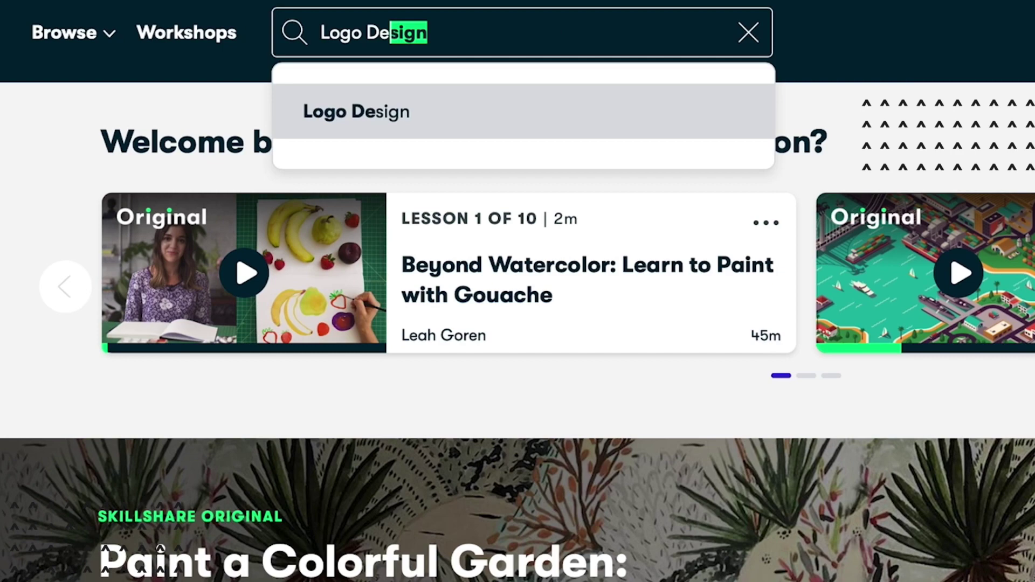
text(sign)
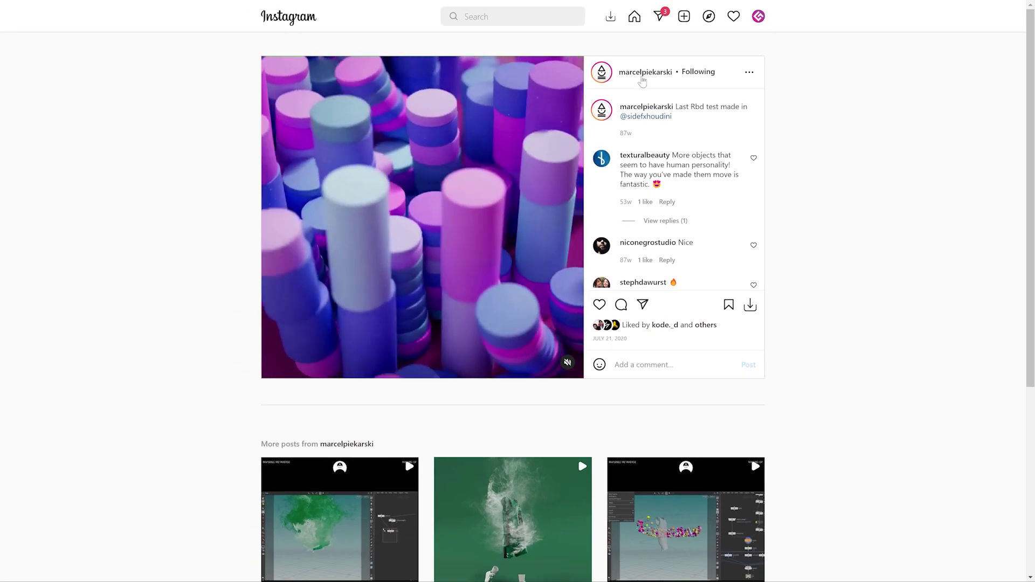
Step: Go to the reference post author's profile and scroll down through their post grid
click(645, 72)
drag(1026, 114, 1009, 415)
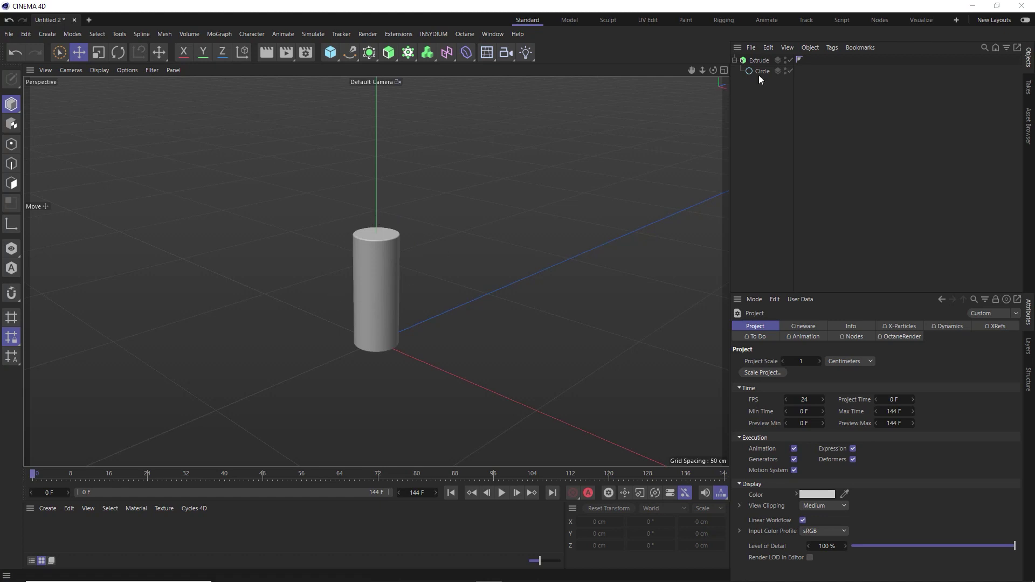
Step: Select the Extrude and show Gouraud Shading (Lines) to inspect the cylinder mesh
click(758, 62)
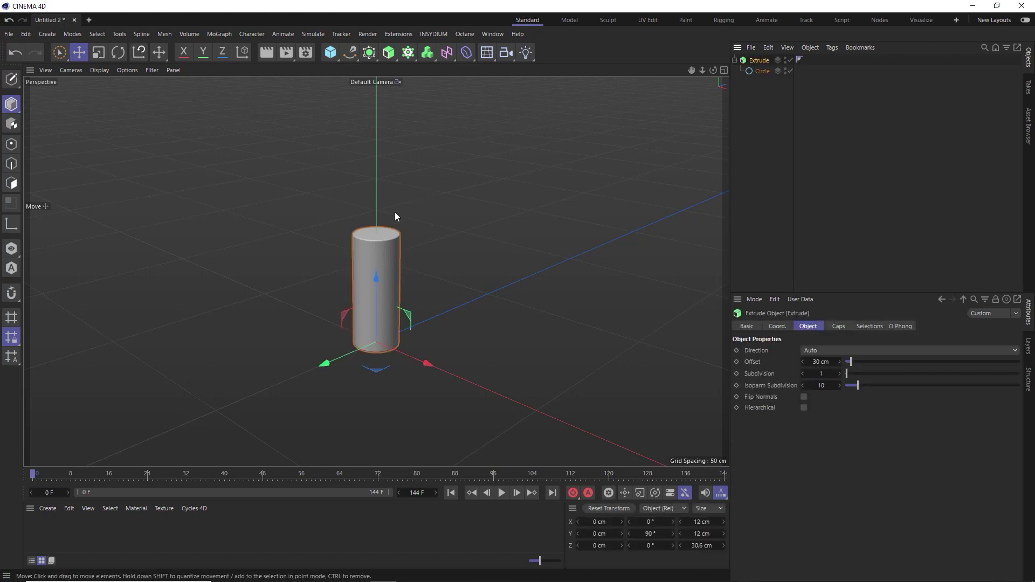
scroll(435, 187, up, 5)
alt+drag(477, 262, 501, 251)
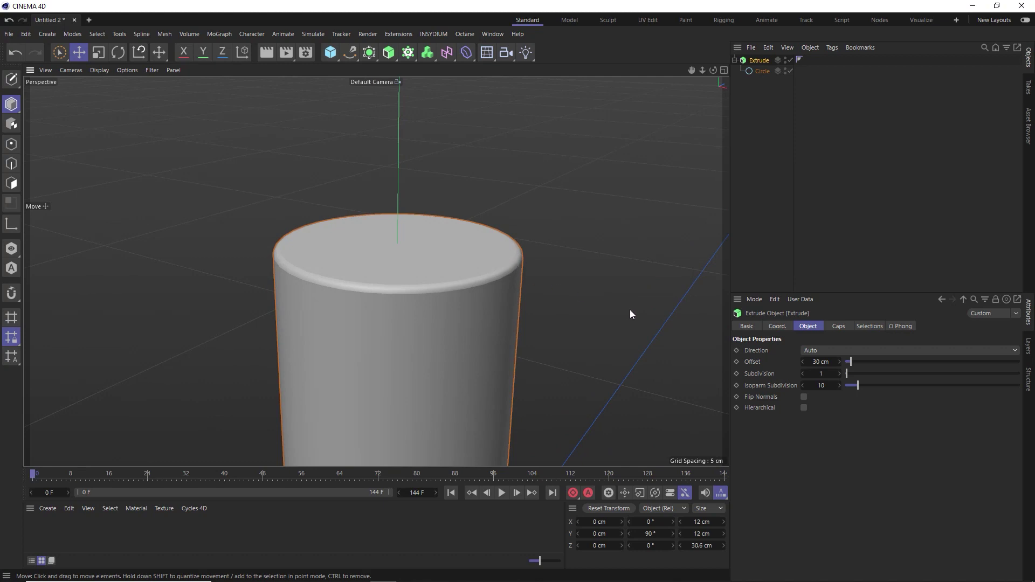
key(n)
key(b)
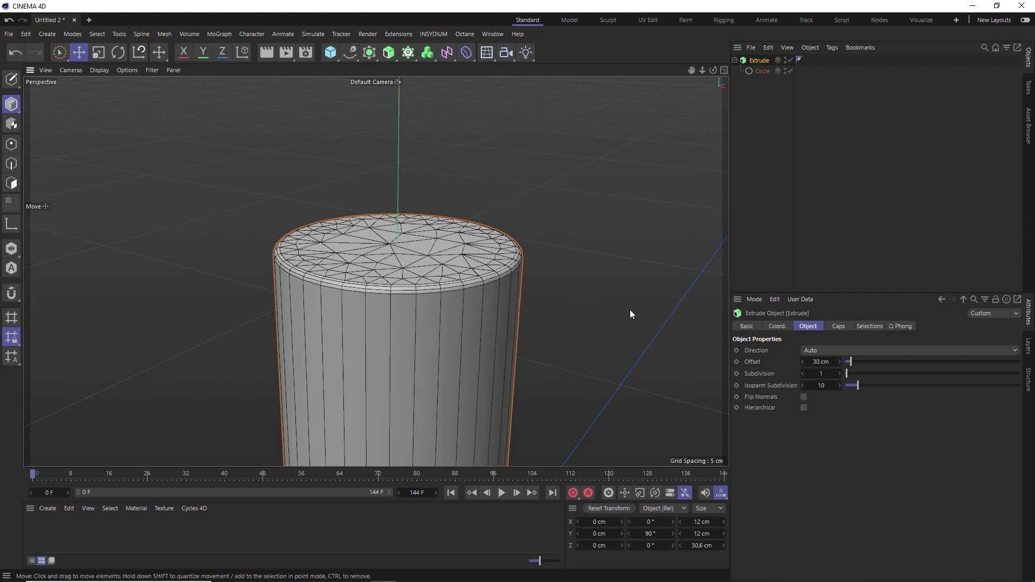
alt+drag(443, 278, 441, 301)
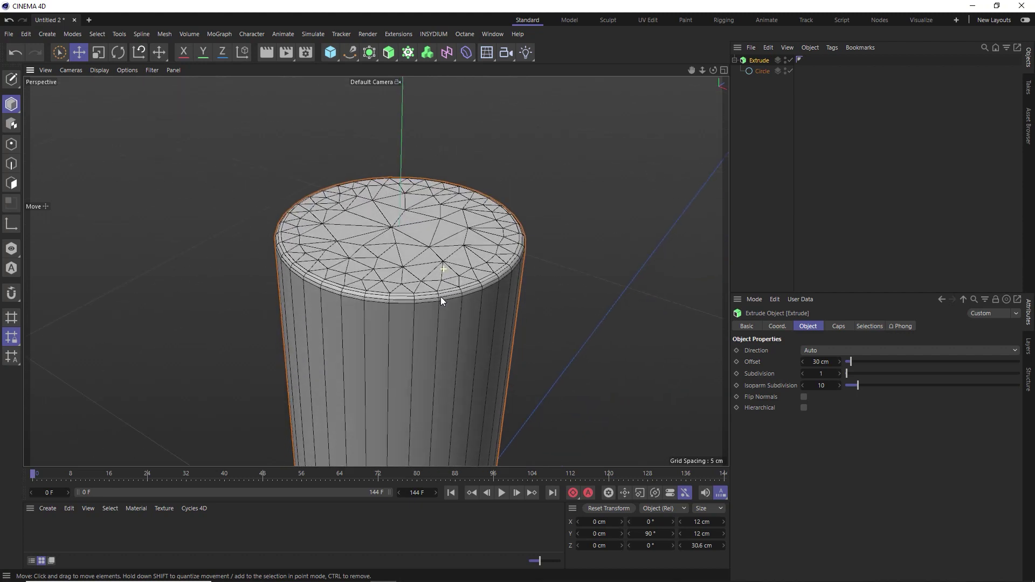
Step: Show the Caps tab's round 0.3 cm, 3-segment bevel, then turn the wireframe lines off
click(841, 328)
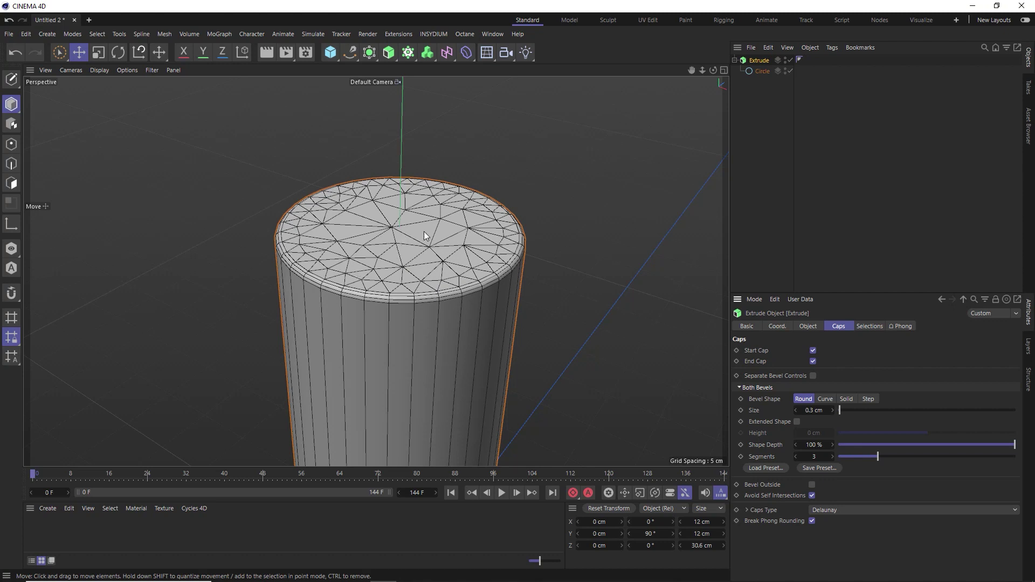
mouse_move(424, 231)
alt+right_down()
mouse_move(406, 299)
mouse_move(400, 287)
mouse_move(415, 247)
mouse_move(412, 263)
alt+right_up()
key(n)
key(a)
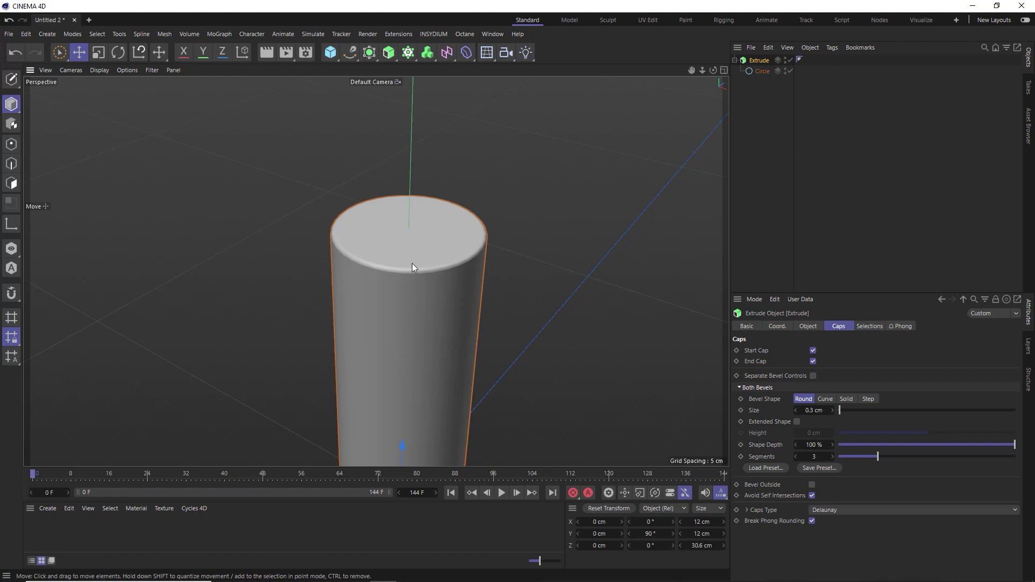
scroll(412, 263, down, 5)
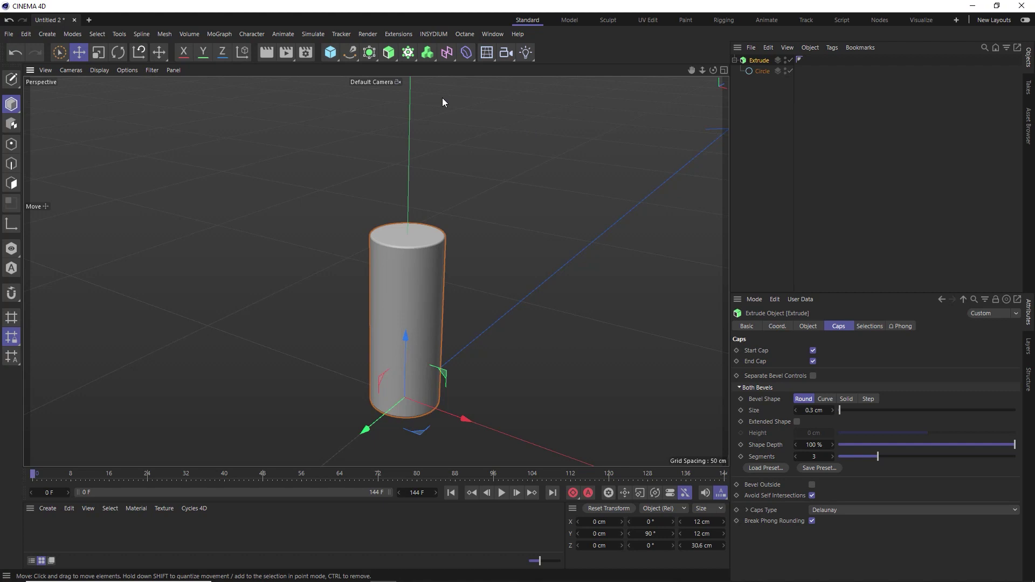
Step: Put the cylinder under a Voronoi Fracture and delete its default Point Generator - Distribution source
click(408, 53)
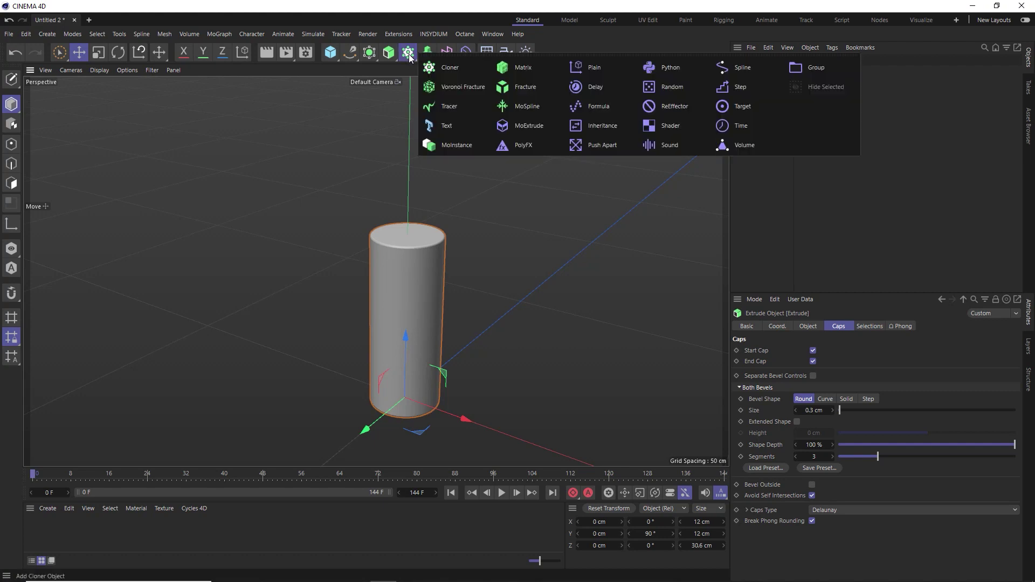
click(456, 88)
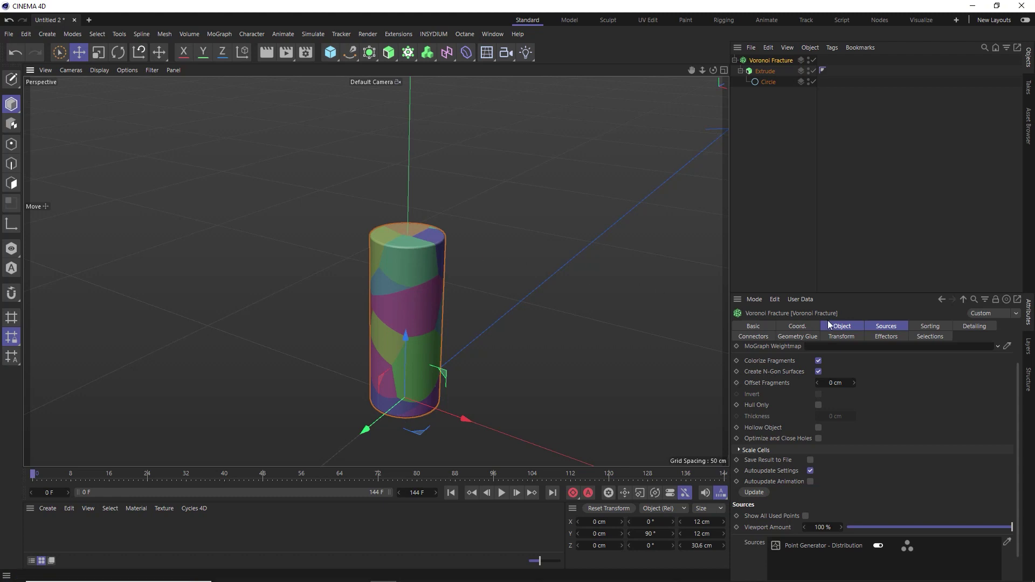
click(886, 327)
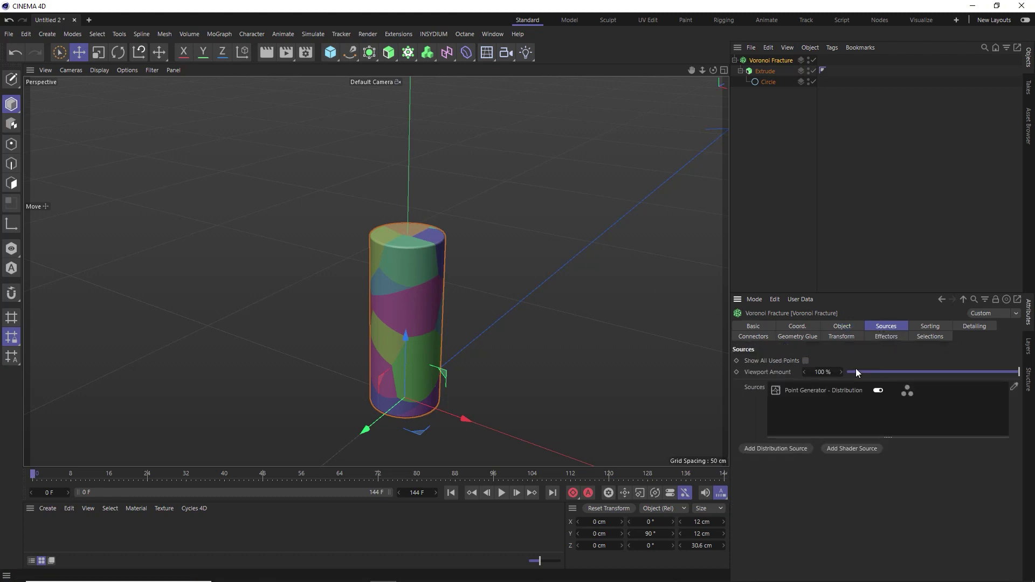
click(826, 388)
key(Delete)
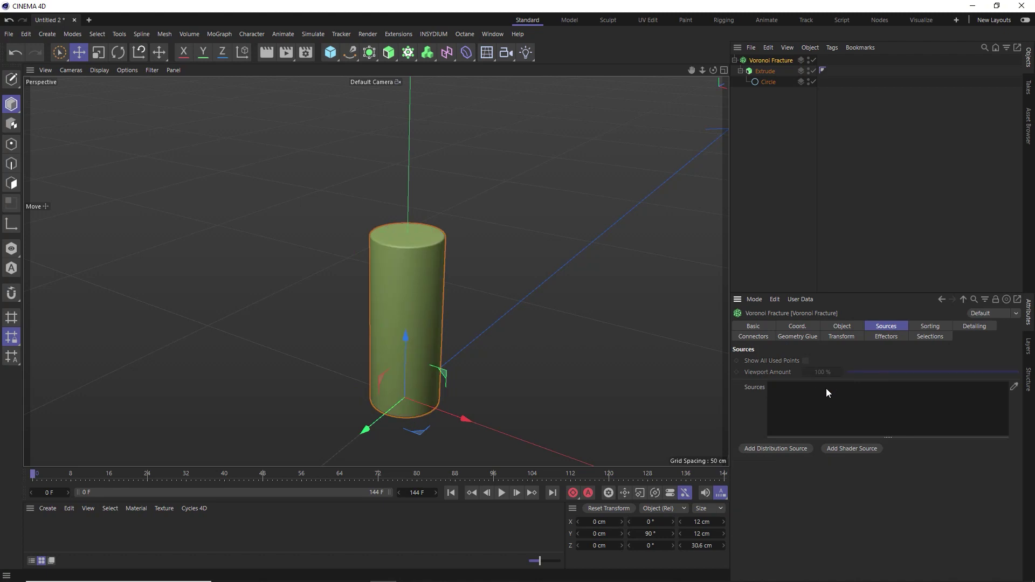
Step: Add a Matrix in Linear, End Point mode with P.Y 43 cm and Count 15
click(409, 54)
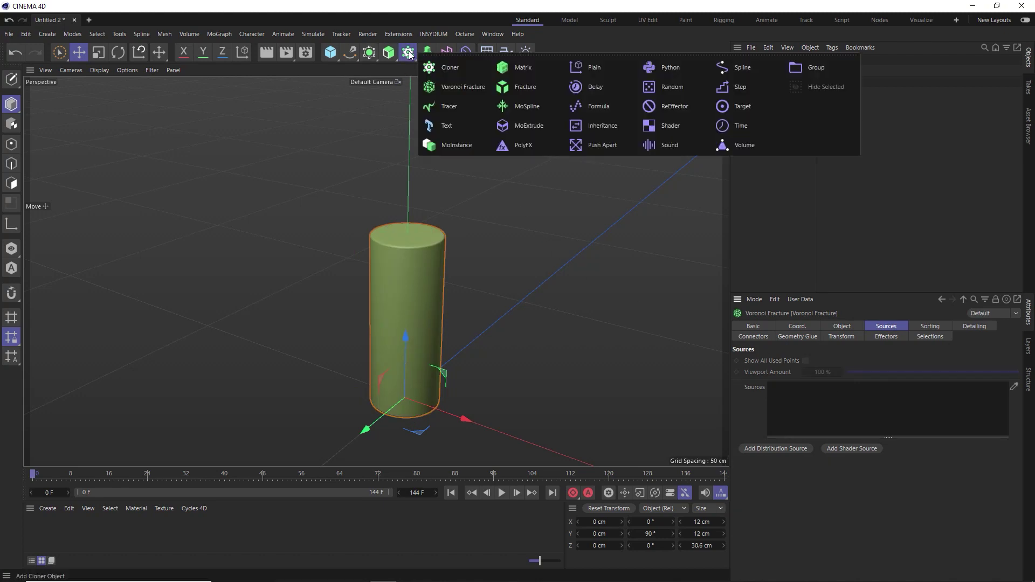
click(521, 70)
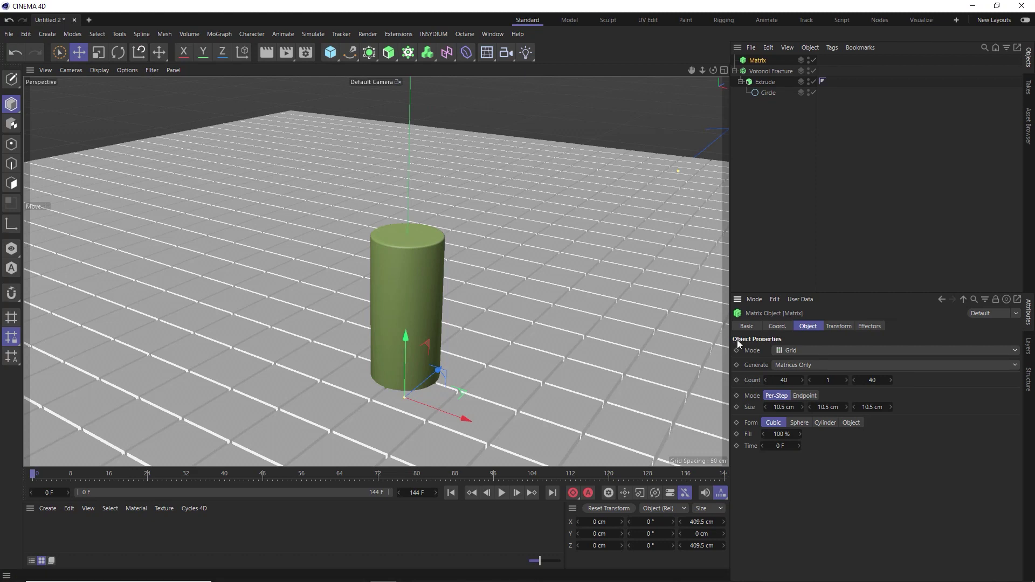
click(788, 351)
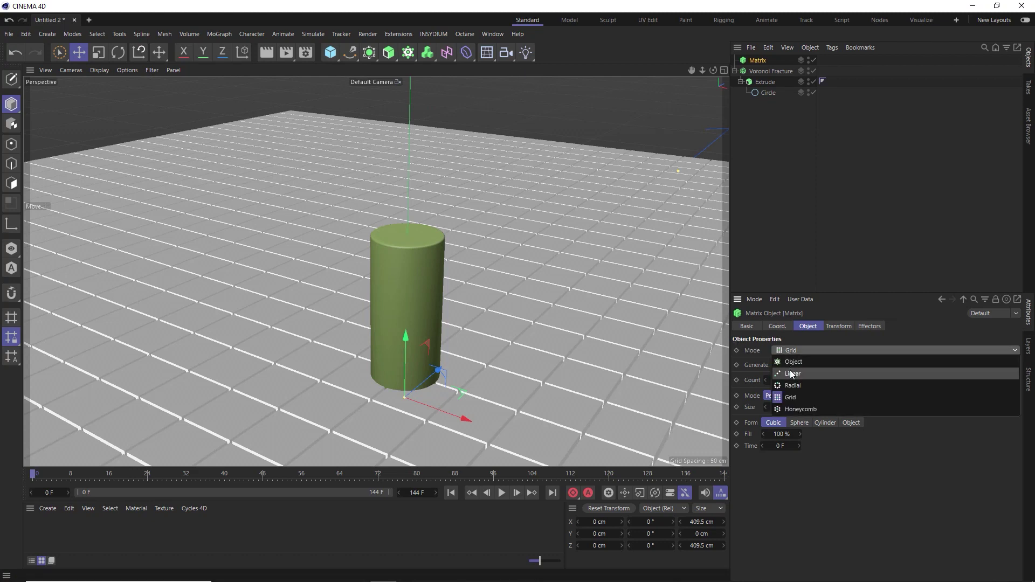
click(792, 374)
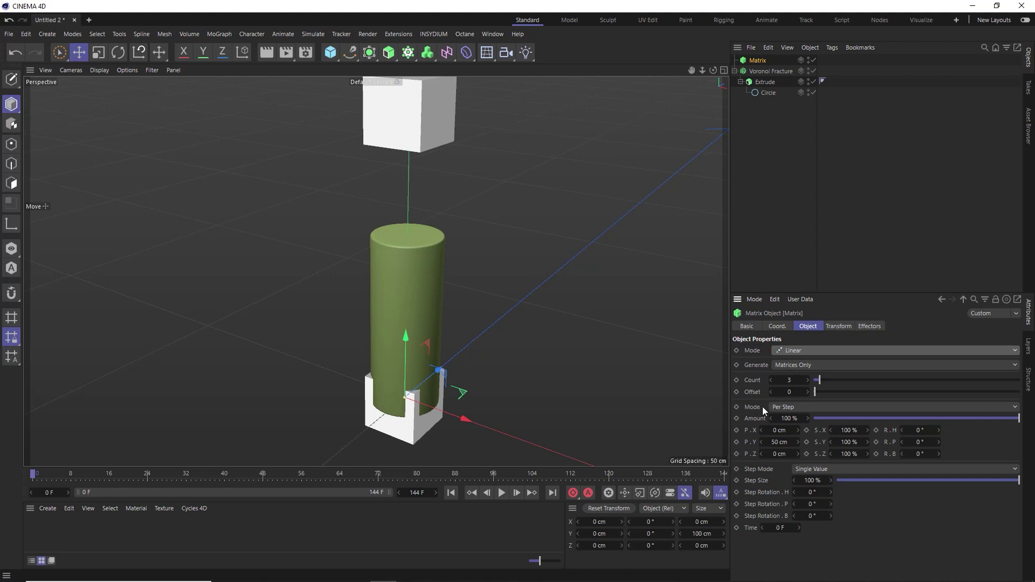
click(782, 407)
click(781, 417)
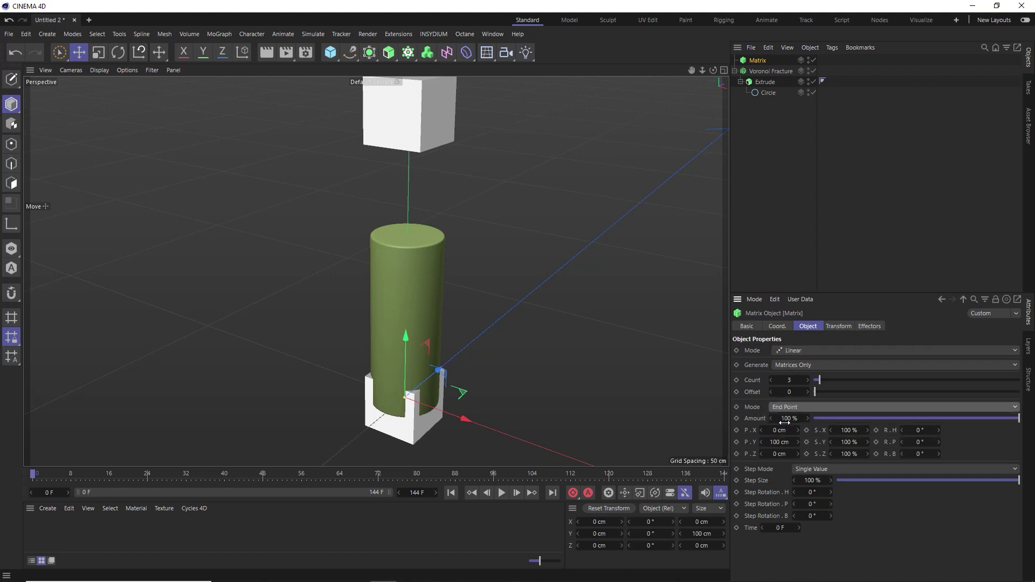
mouse_move(780, 442)
mouse_down()
mouse_move(754, 442)
mouse_move(763, 442)
mouse_up()
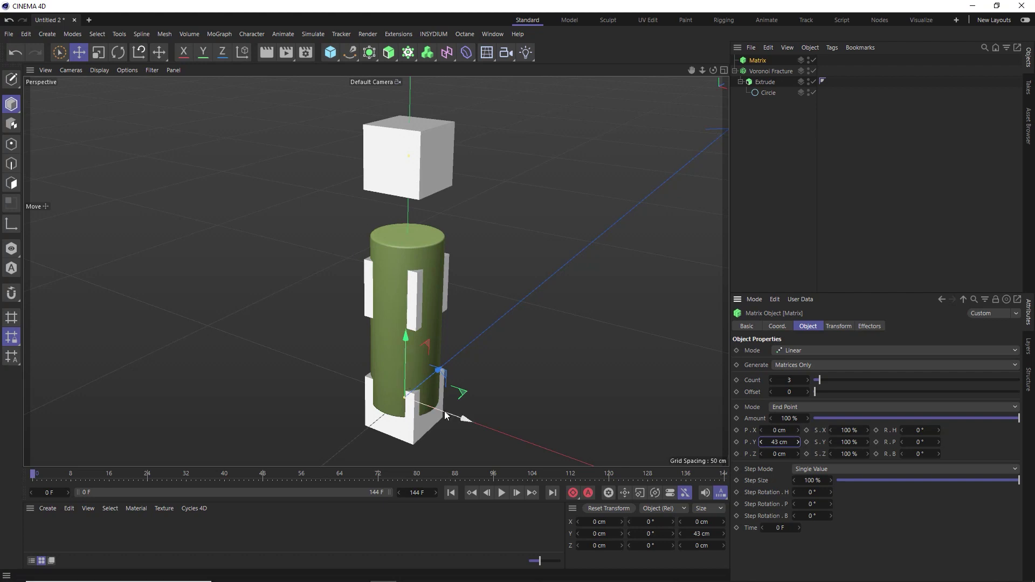
click(787, 380)
text(15)
key(Return)
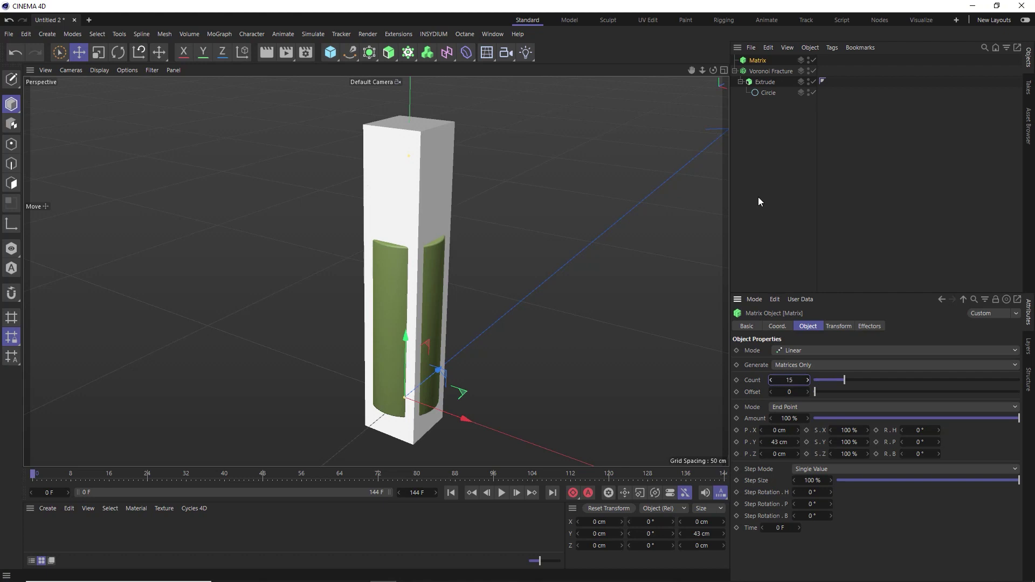
Step: Hide the Matrix in the editor and make it the Voronoi Fracture's source
click(808, 58)
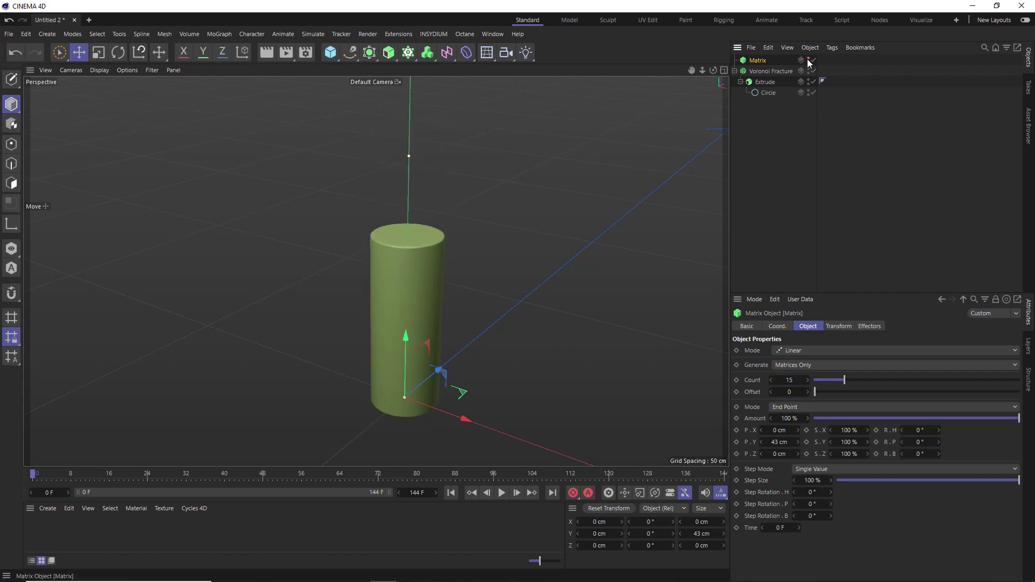
click(769, 70)
drag(757, 63, 808, 396)
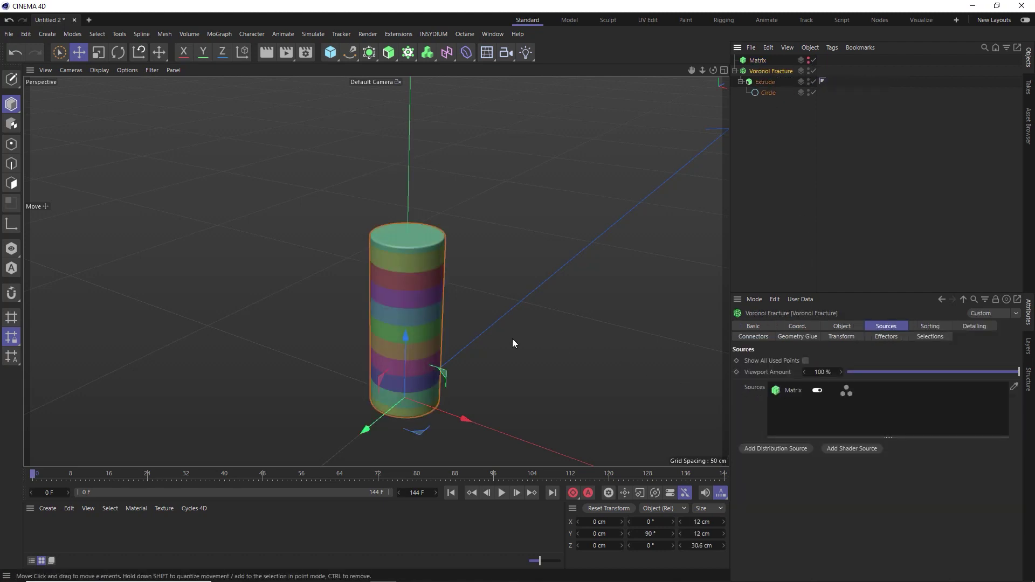
Step: Set the Voronoi Fracture's Offset Fragments to 0.1 cm to open thin gaps between bands
alt+drag(414, 280, 415, 273)
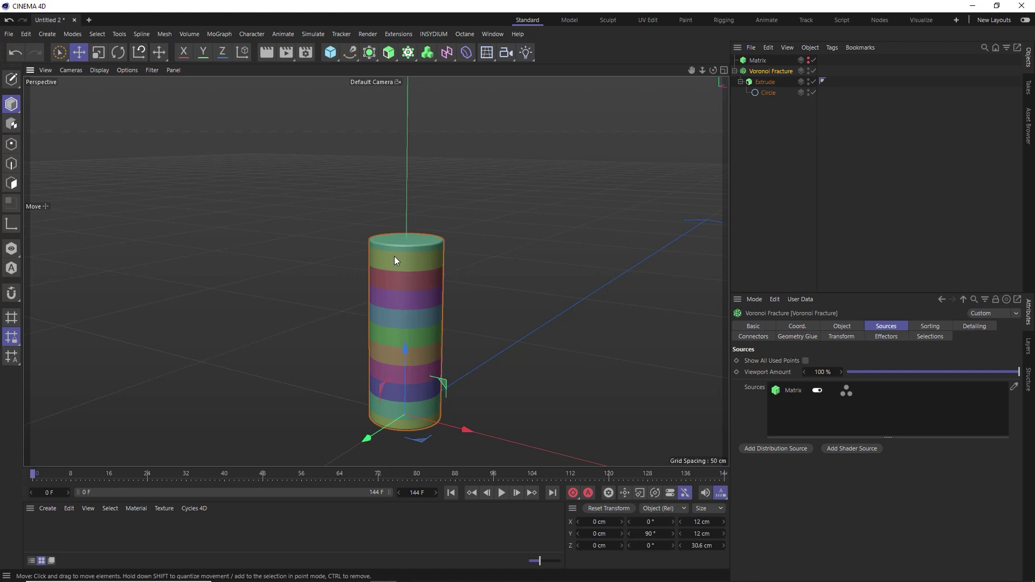
alt+right_drag(394, 256, 506, 218)
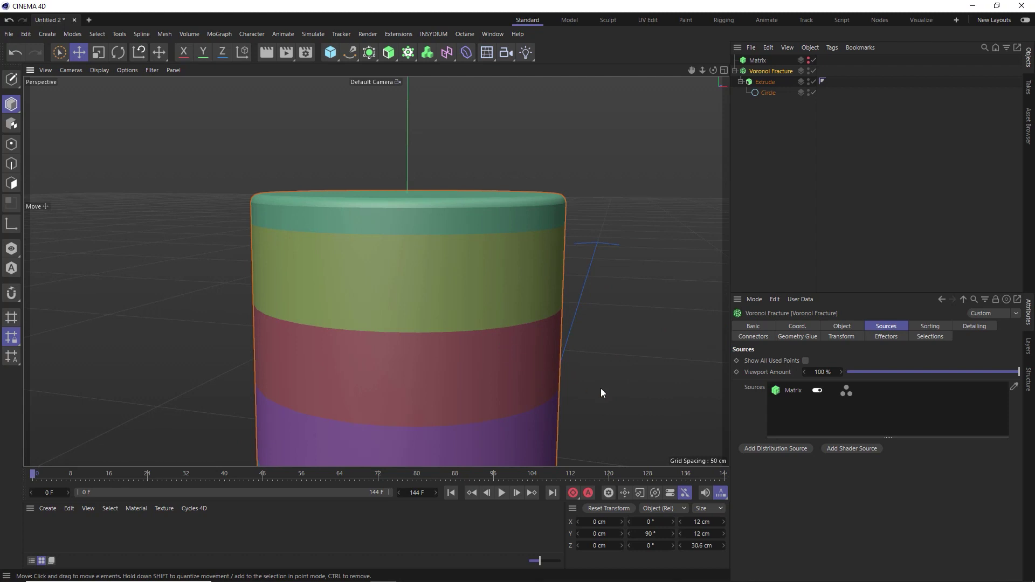
click(842, 327)
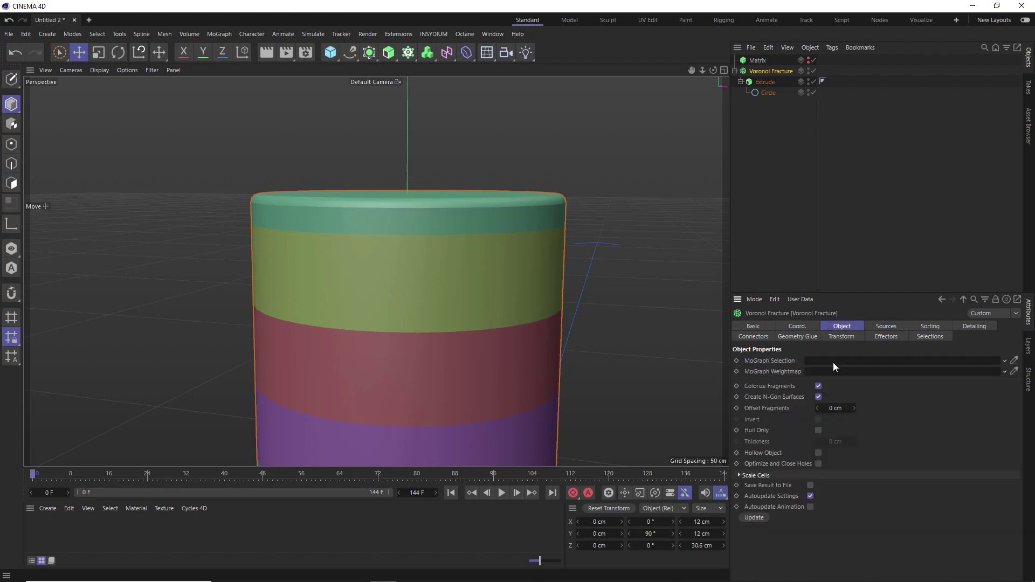
click(828, 410)
text(.1)
key(Return)
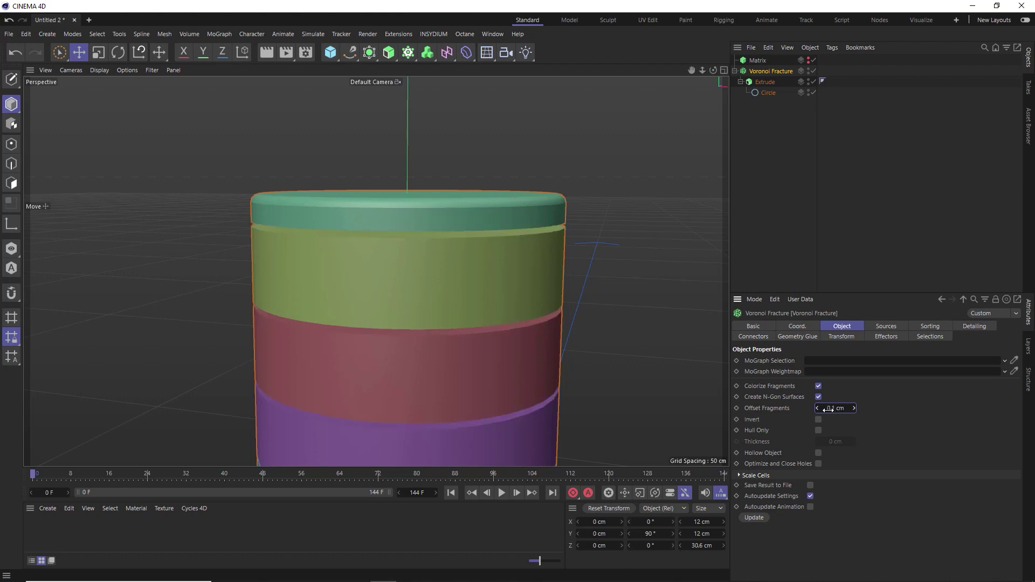
alt+drag(526, 293, 505, 264)
scroll(521, 281, down, 5)
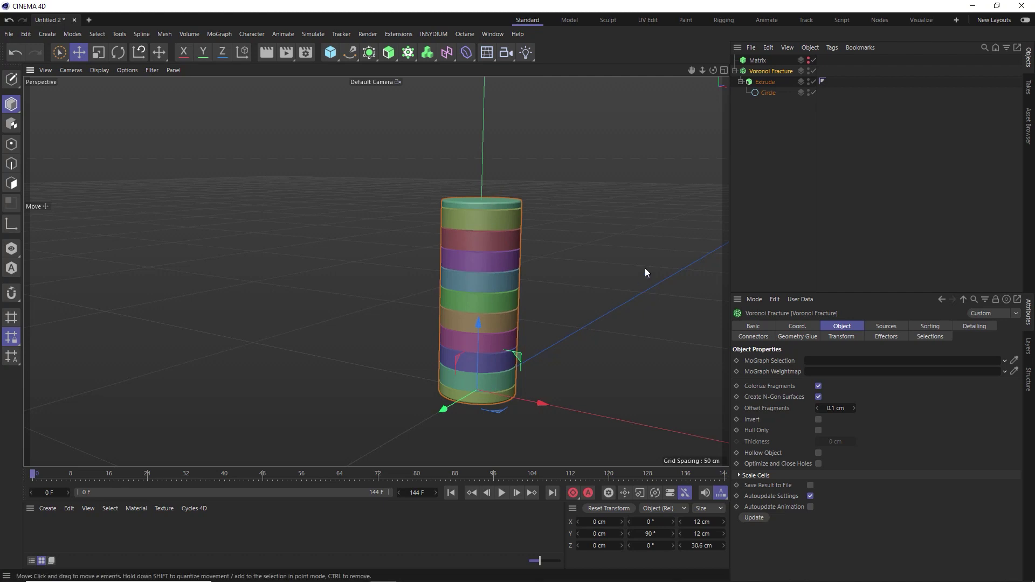
Step: With the Matrix selected, add a Random effector from the MoGraph menu
click(757, 60)
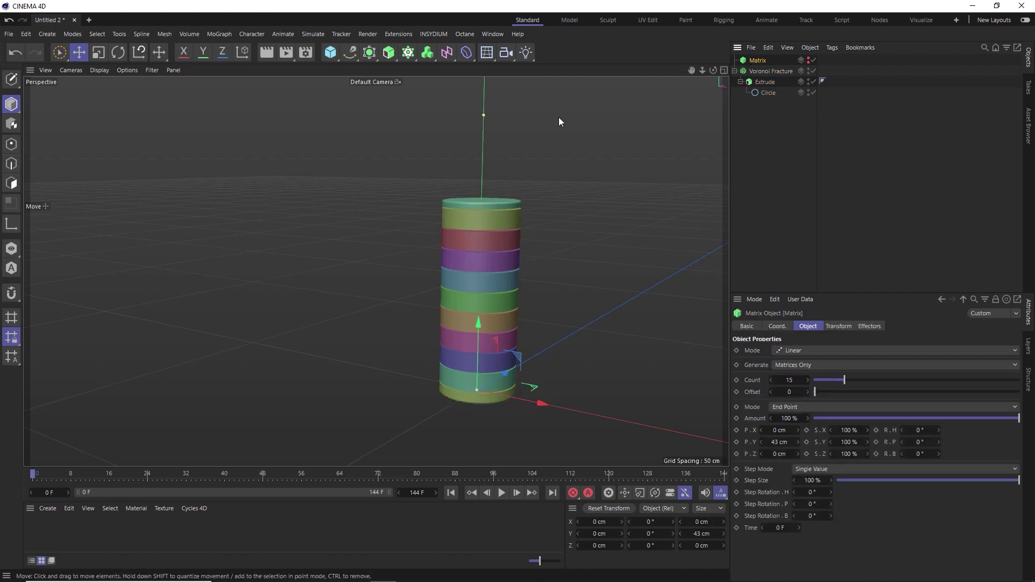
click(409, 52)
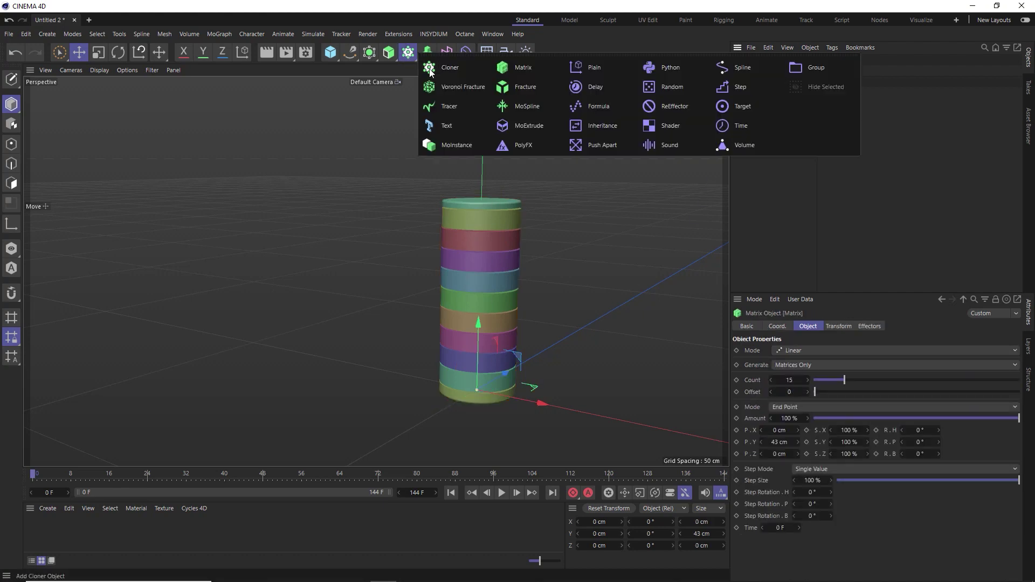
click(672, 87)
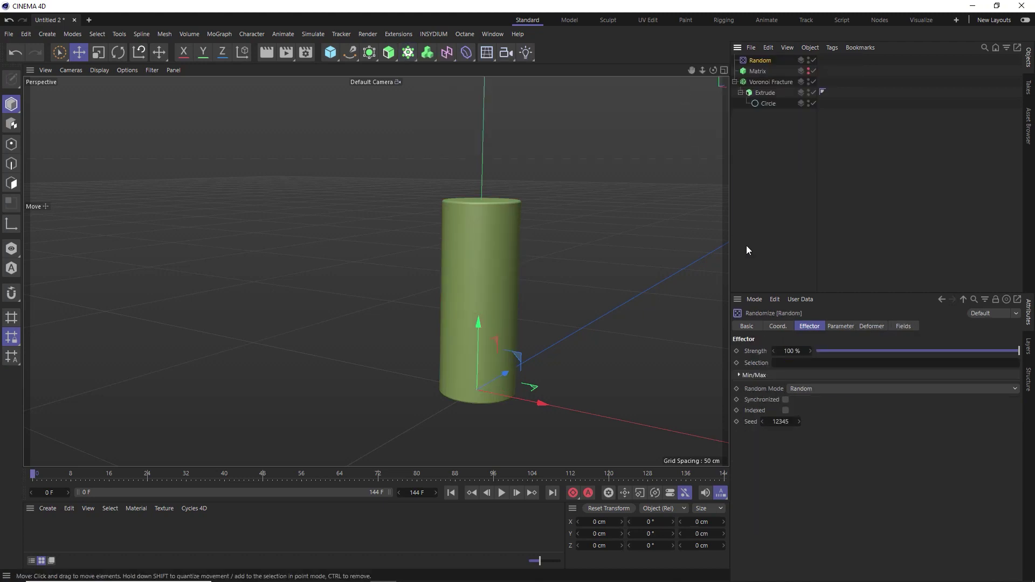
click(842, 326)
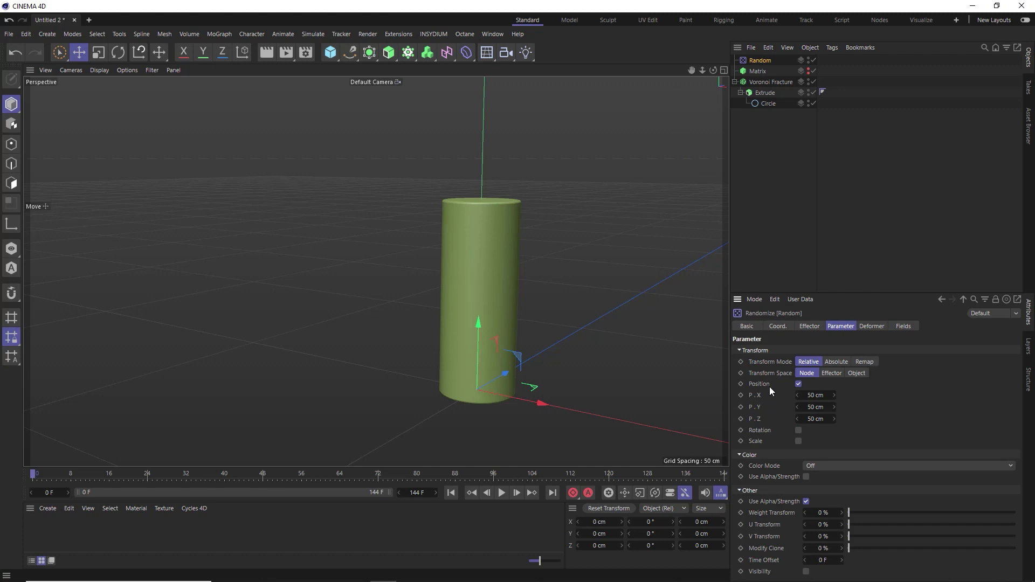
Step: Set the Random effector's position offsets to P.X 0 cm, P.Z 0 cm and P.Y 5 cm
double_click(810, 396)
text(0)
click(809, 418)
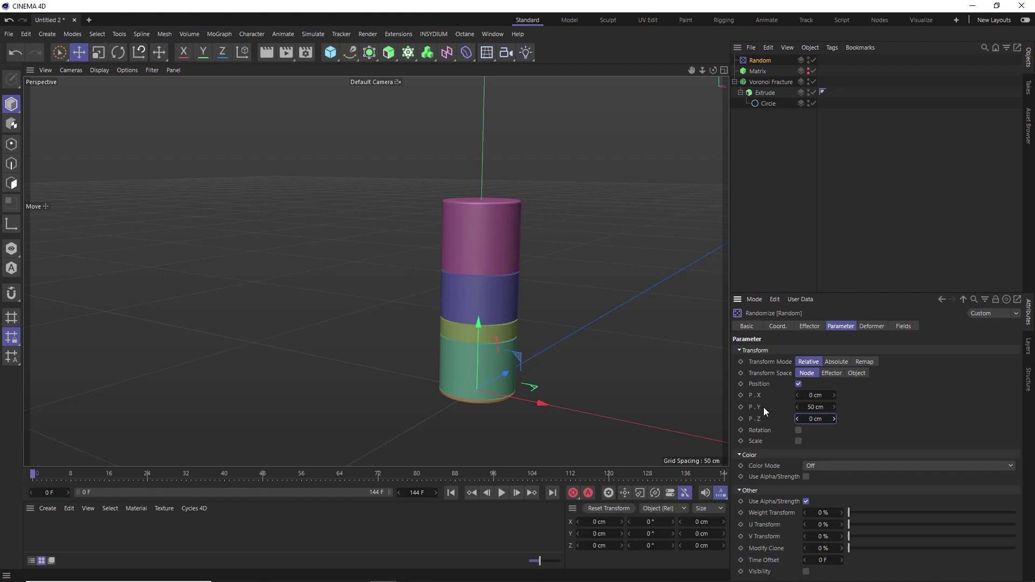
double_click(816, 408)
text(5)
key(Return)
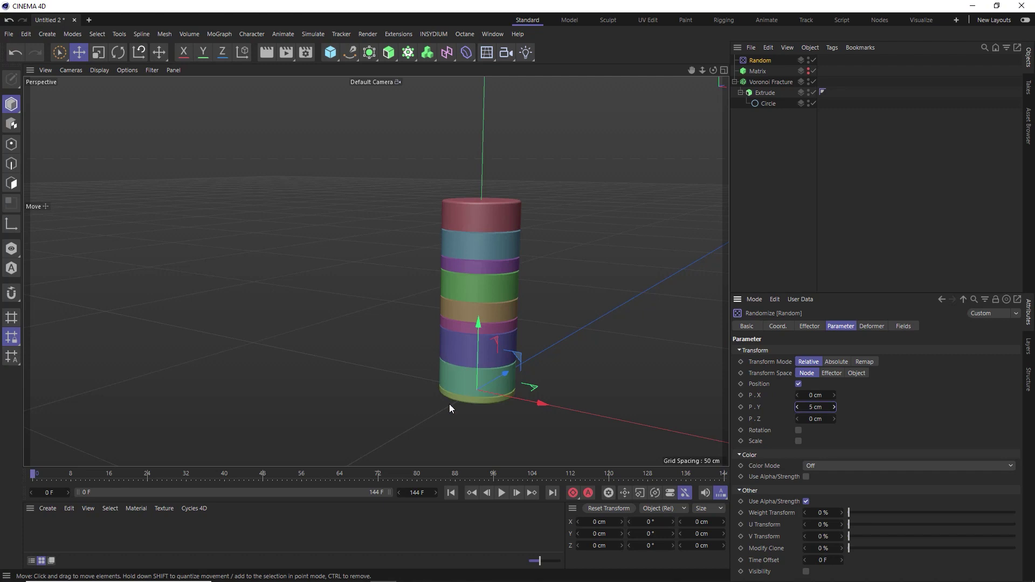
Step: Group Random, Matrix and Voronoi Fracture into a Null, wrap it in a parent Null, rename it '1'
click(735, 82)
drag(752, 93, 762, 57)
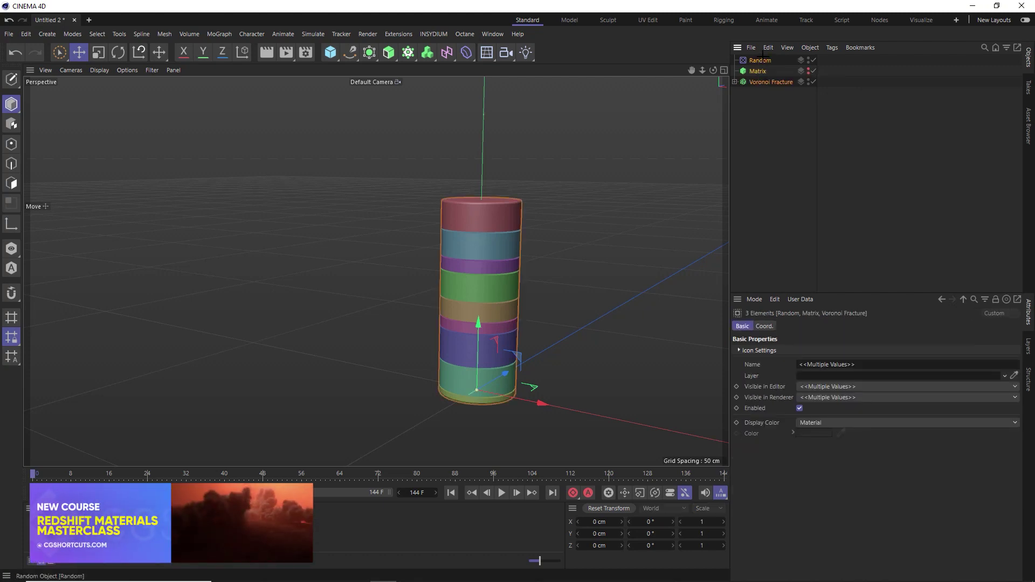
key(alt+g)
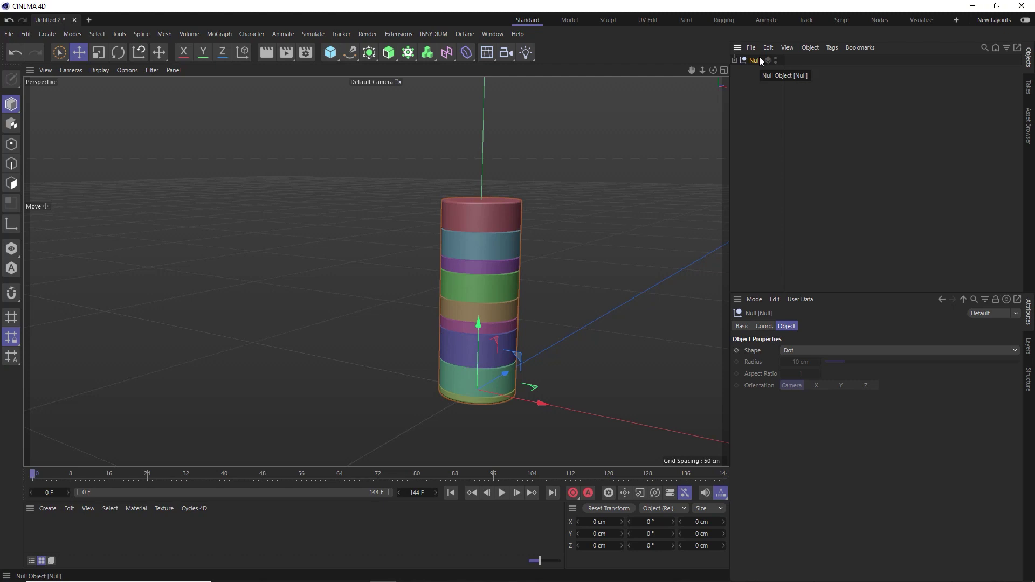
key(alt+g)
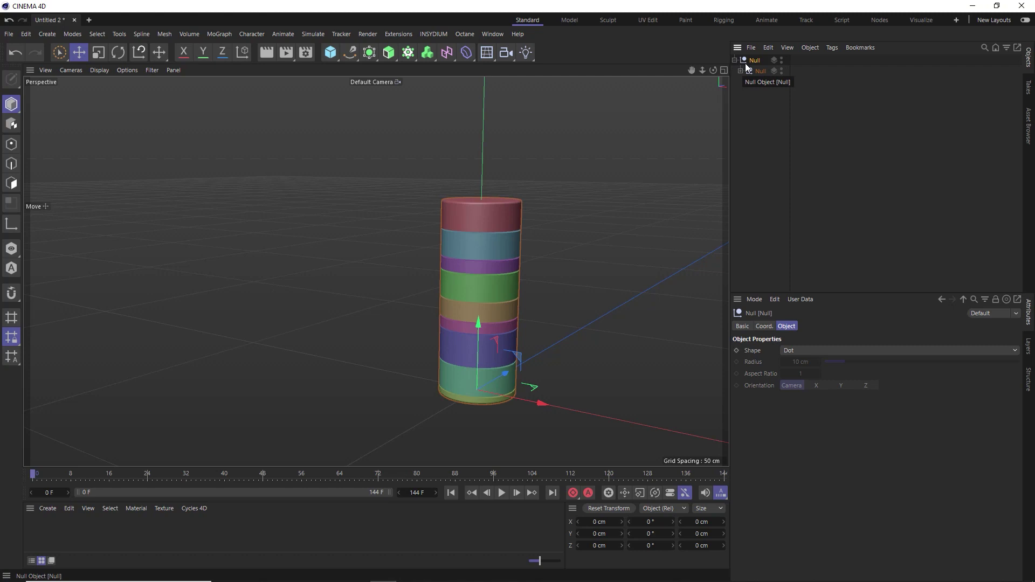
double_click(754, 61)
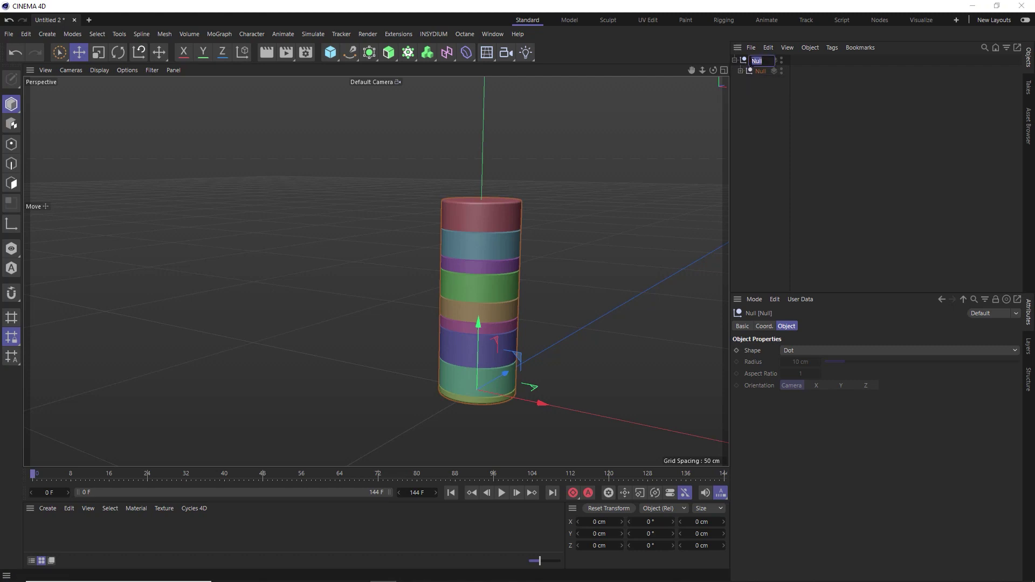
text(1)
key(Return)
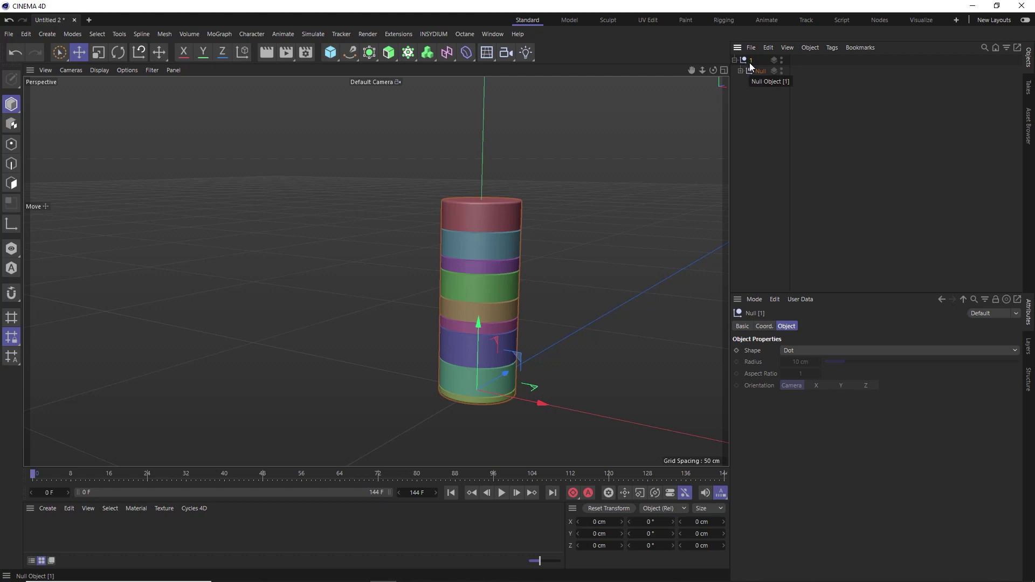
Step: Add a Bevel deformer inside group 1, placed below the Null
click(467, 53)
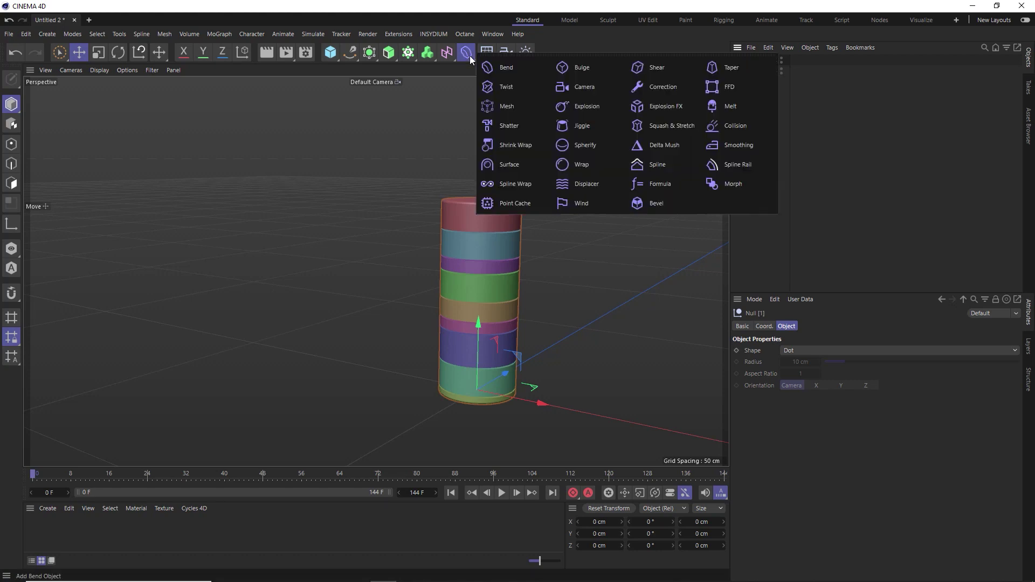
click(659, 206)
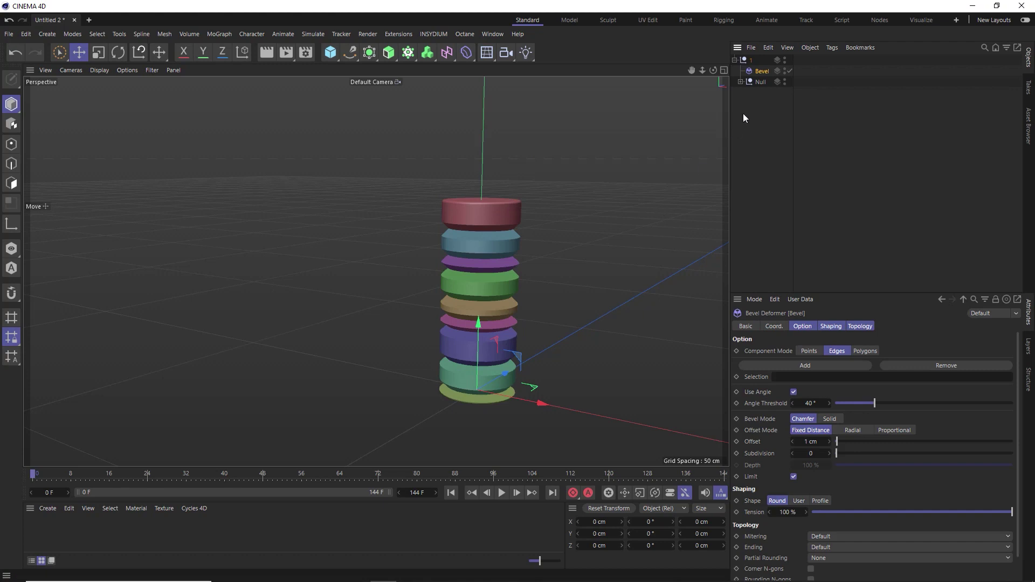
drag(753, 81, 755, 69)
click(756, 82)
Step: Set the Bevel deformer's Offset to 0.1 cm and Subdivision to 3
double_click(804, 443)
key(BackSpace)
text(0.1)
key(Return)
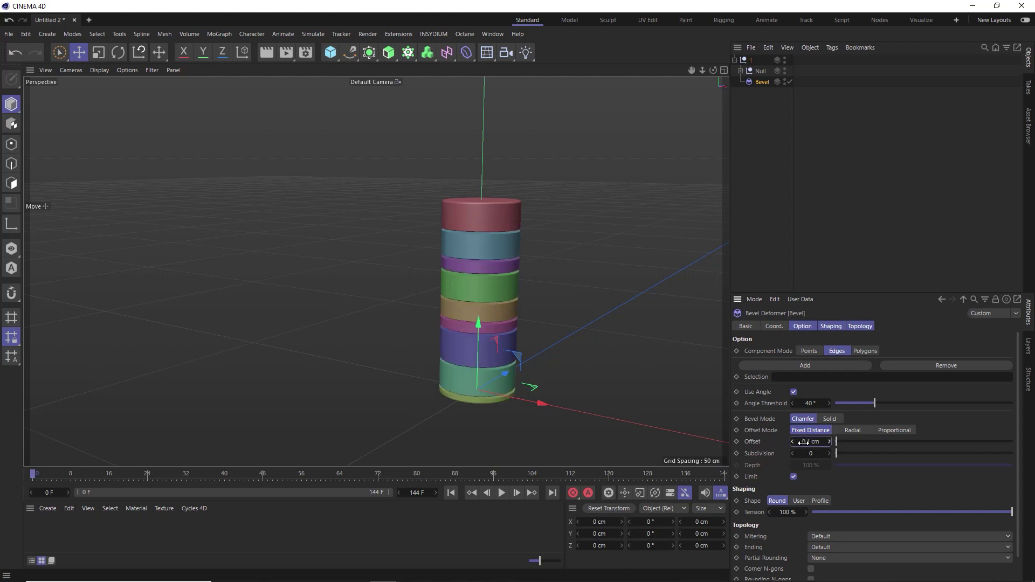
scroll(500, 234, up, 8)
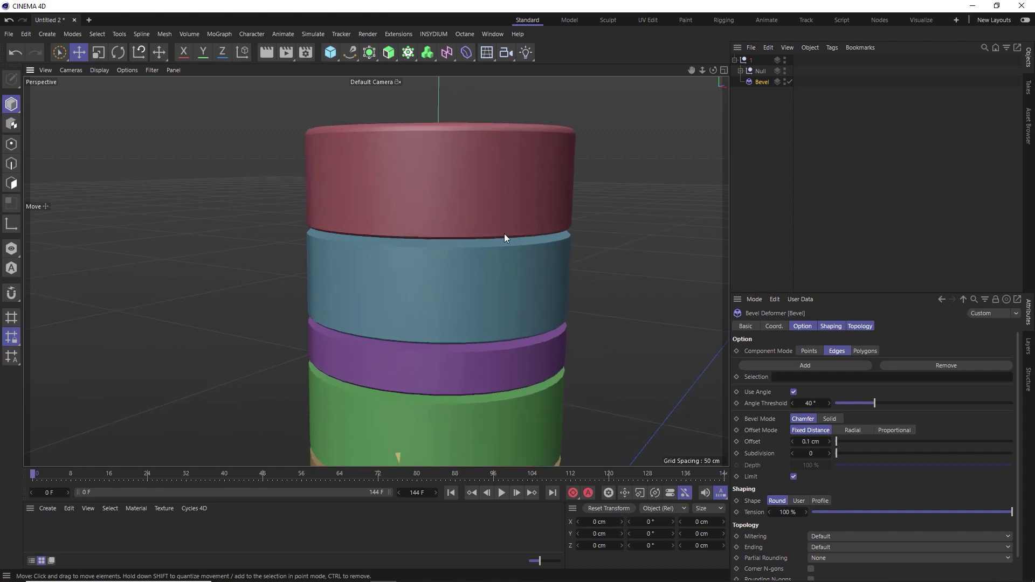
scroll(518, 232, up, 2)
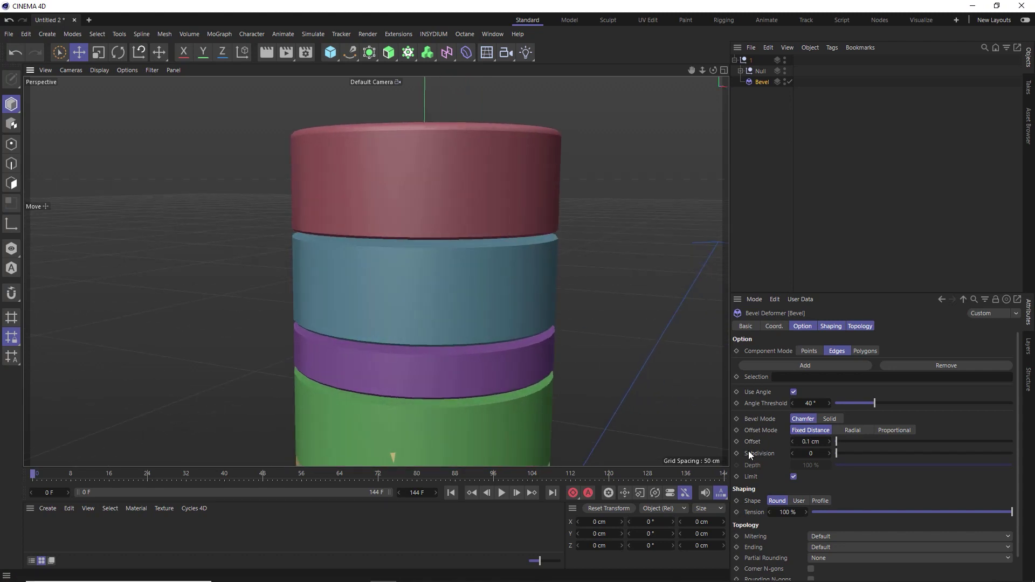
drag(809, 453, 811, 453)
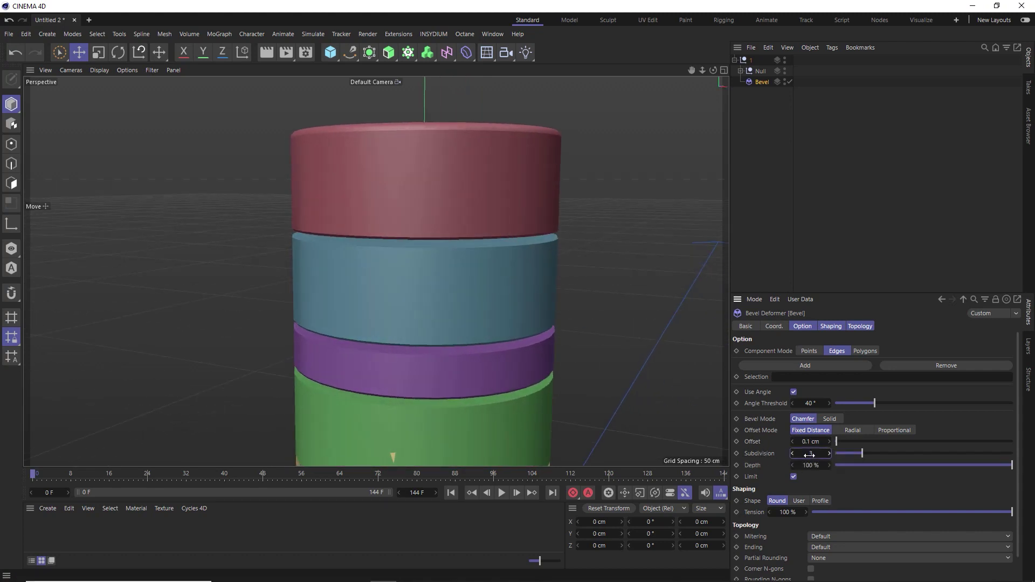
Step: Check the bevelled slice edges with wireframe lines shown, then hide the lines again
key(n)
key(b)
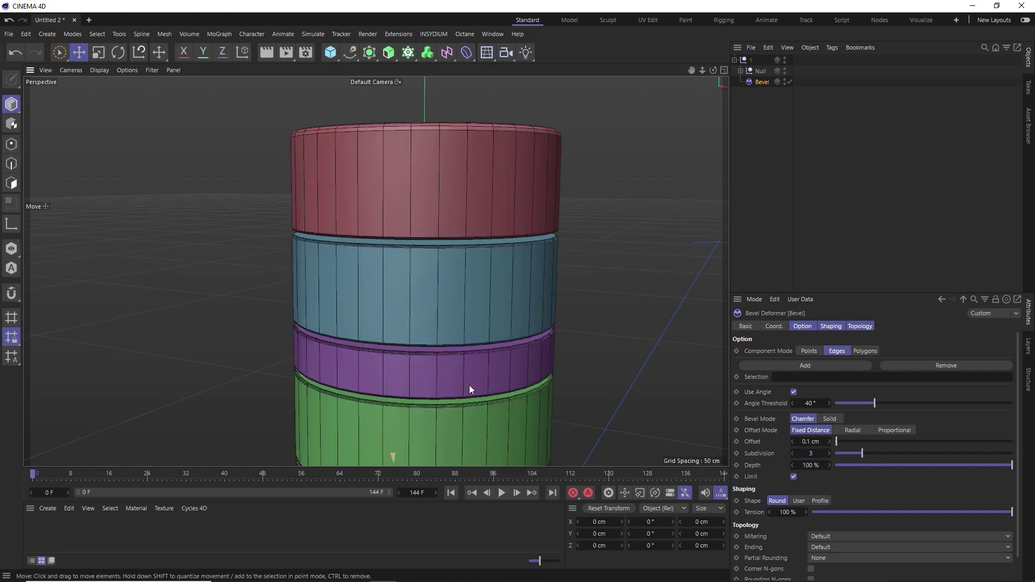
scroll(470, 408, up, 5)
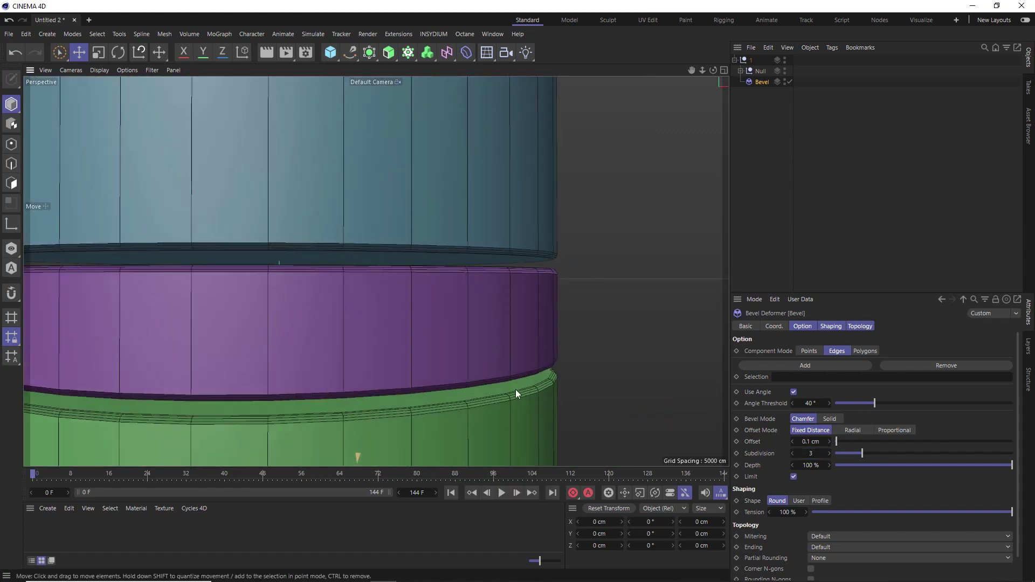
scroll(389, 217, down, 6)
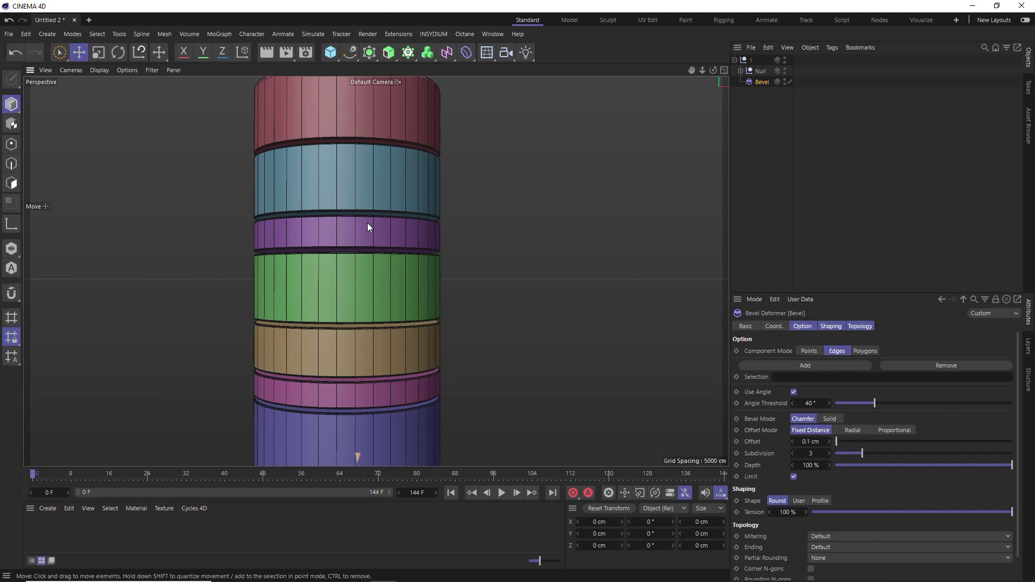
scroll(388, 203, down, 3)
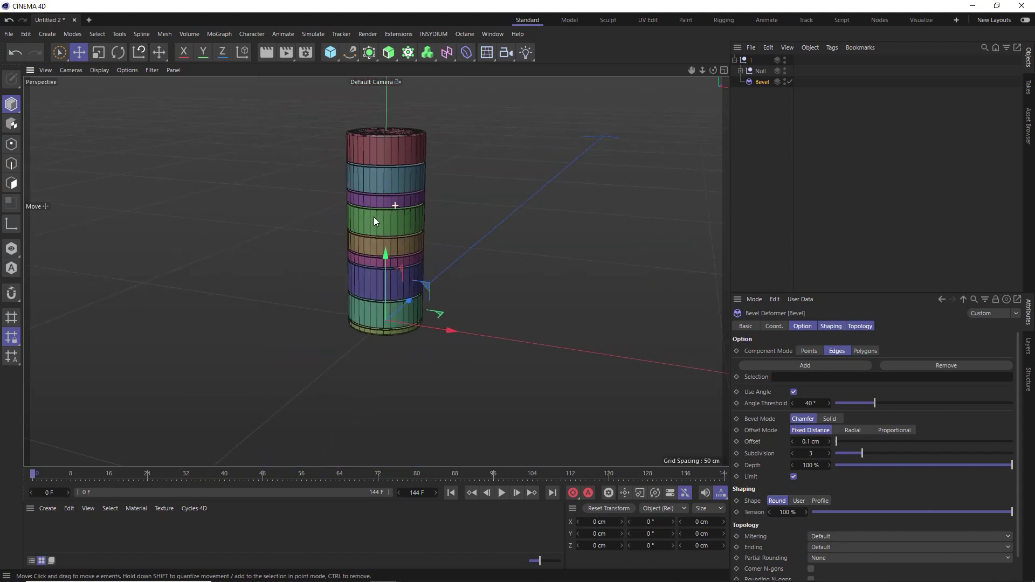
key(n)
key(a)
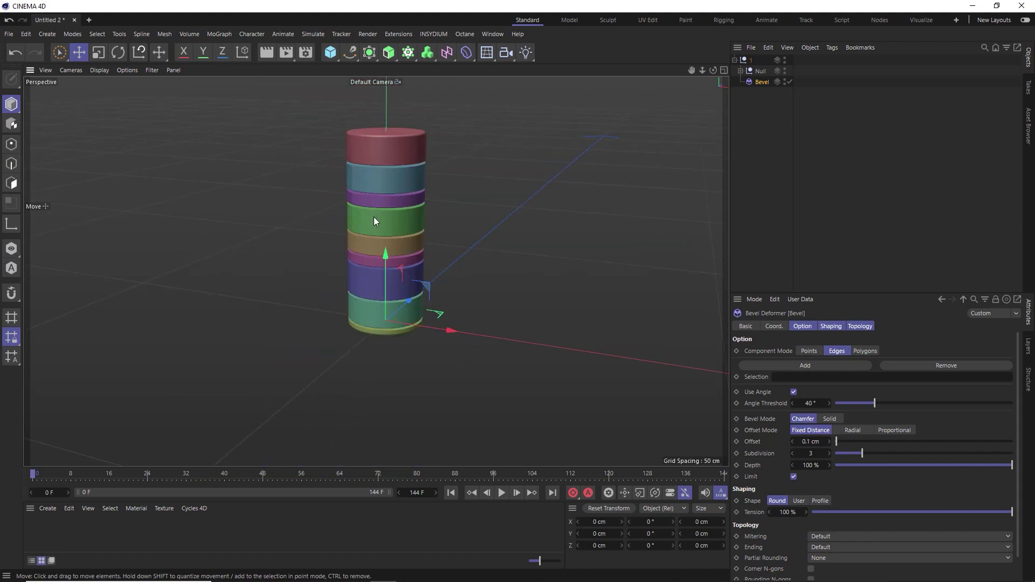
Step: Tag the Voronoi Fracture with an xpBullet Rigid Body from INSYDIUM Tags > Bullet Tags
click(741, 70)
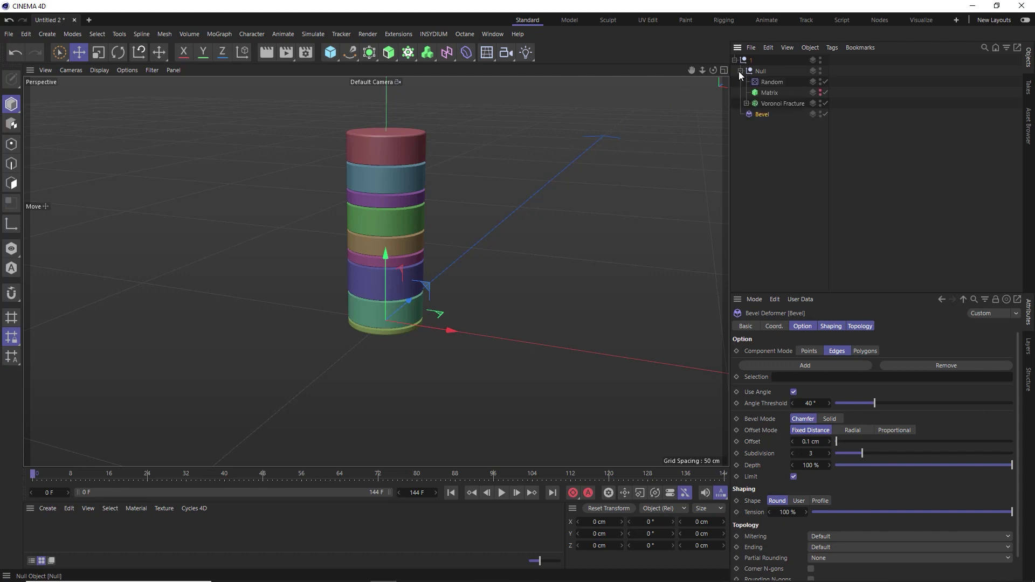
right_click(772, 103)
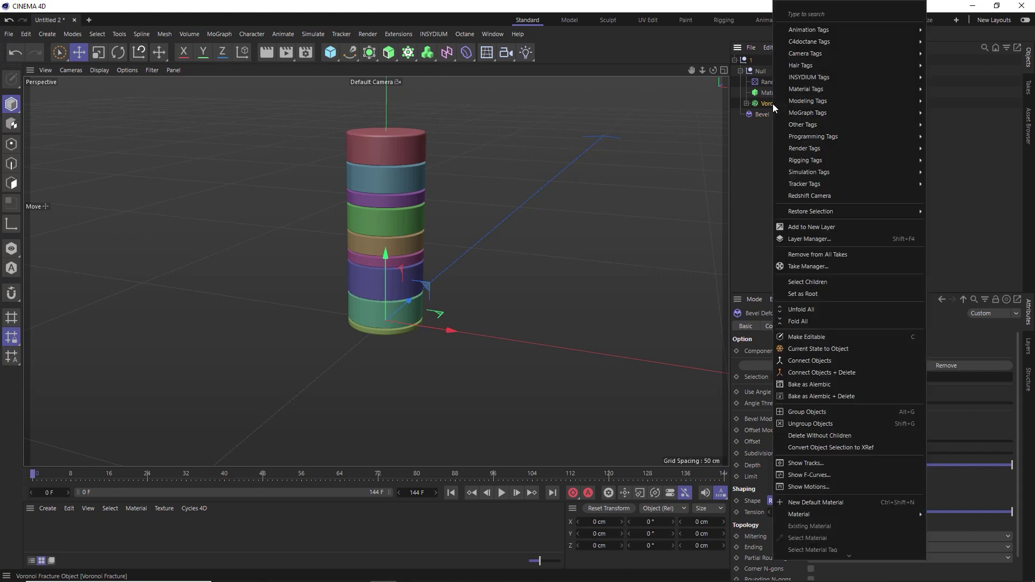
mouse_move(799, 77)
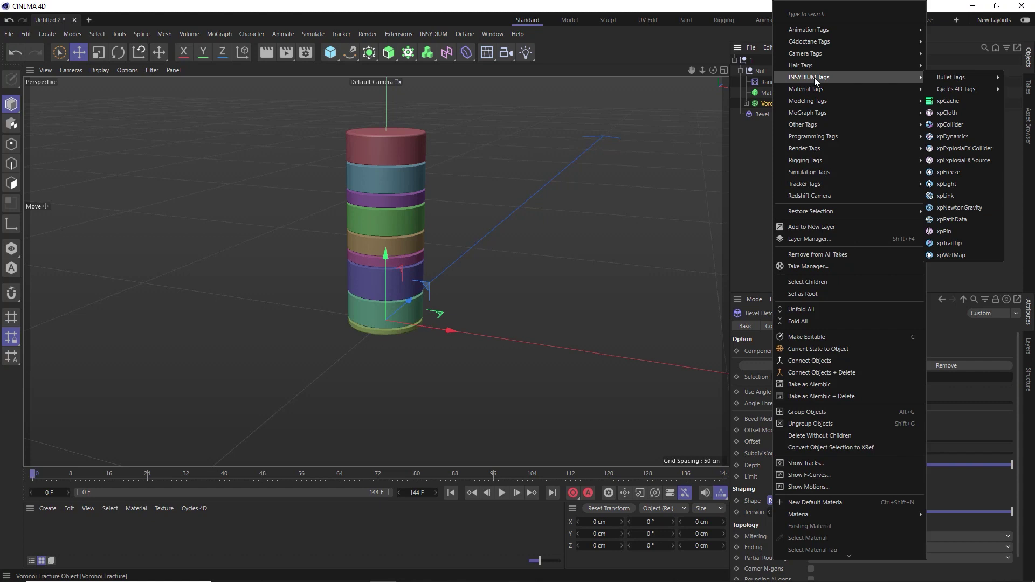
mouse_move(959, 76)
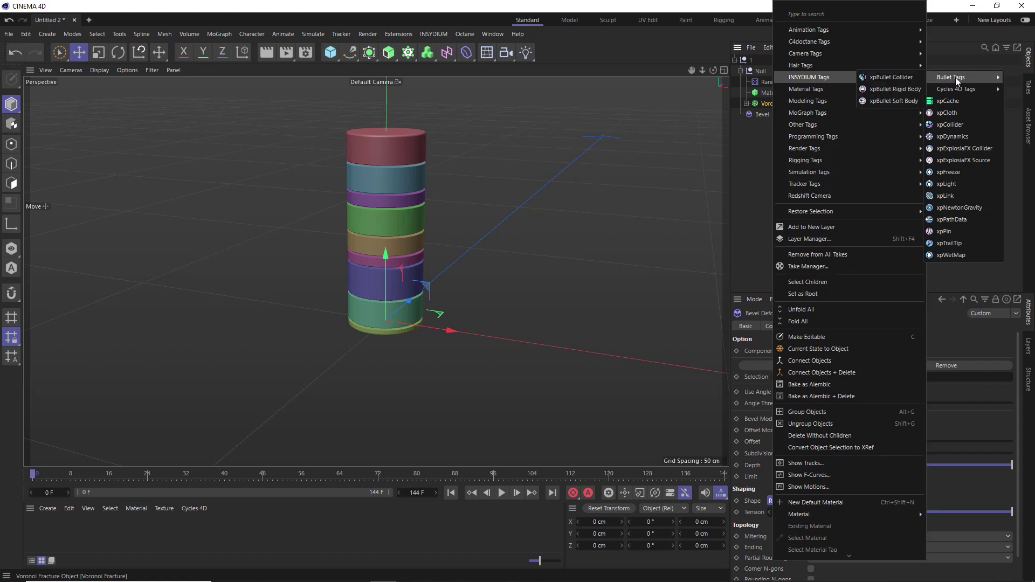
click(891, 89)
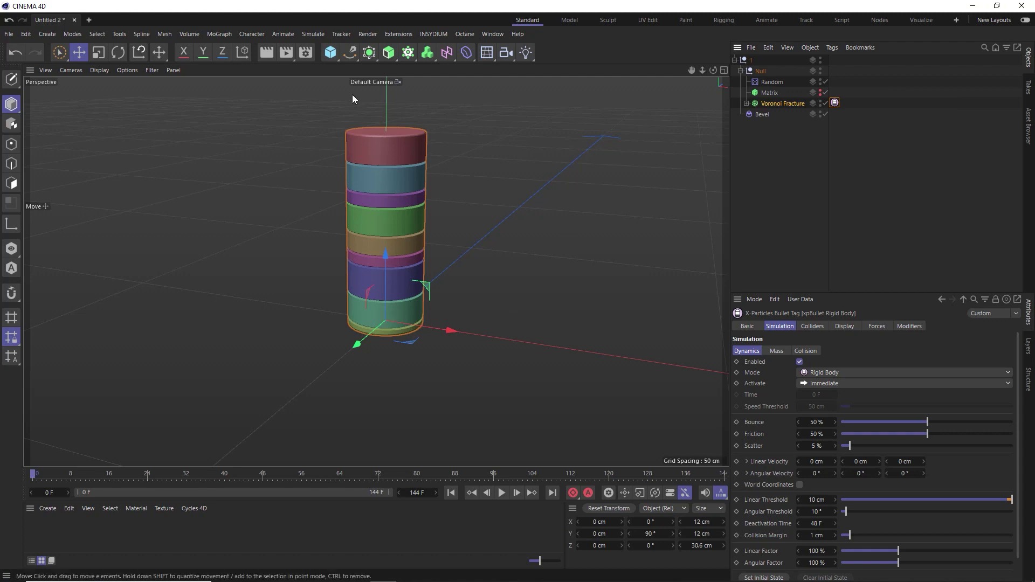
Step: Add a cube and size it 400 × 1 × 400 cm as a flat floor
click(335, 56)
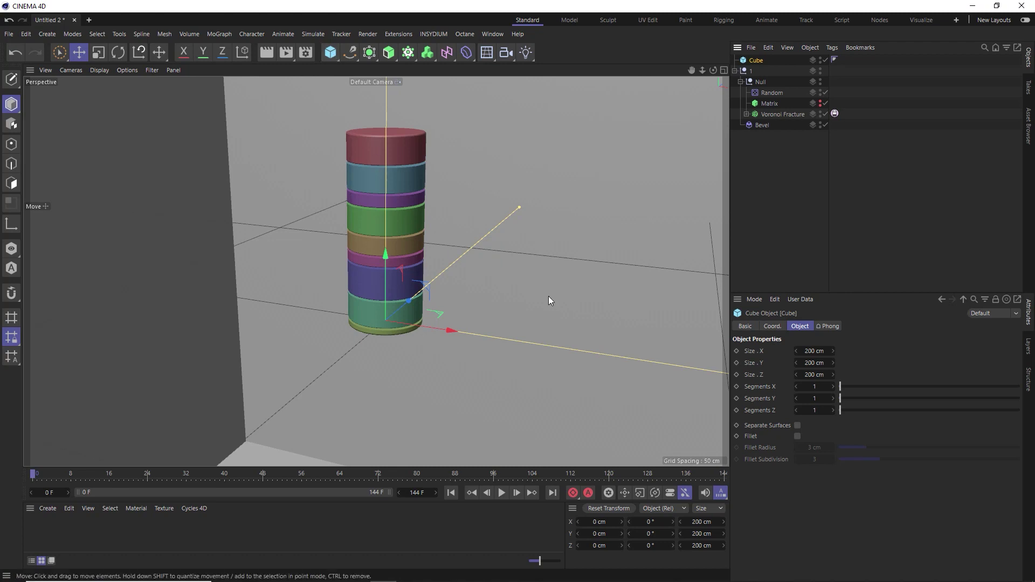
double_click(811, 363)
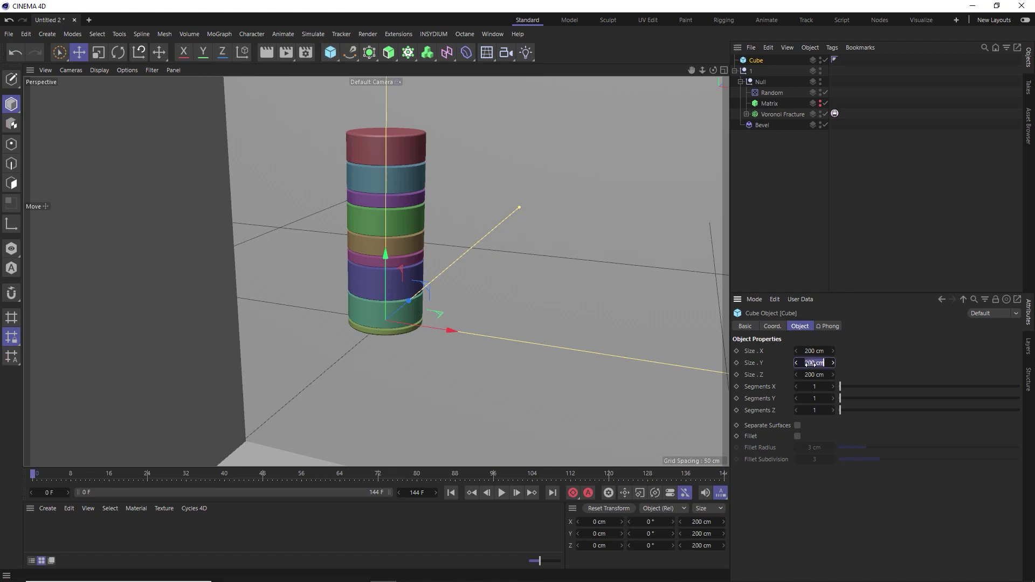
key(BackSpace)
text(1)
key(Return)
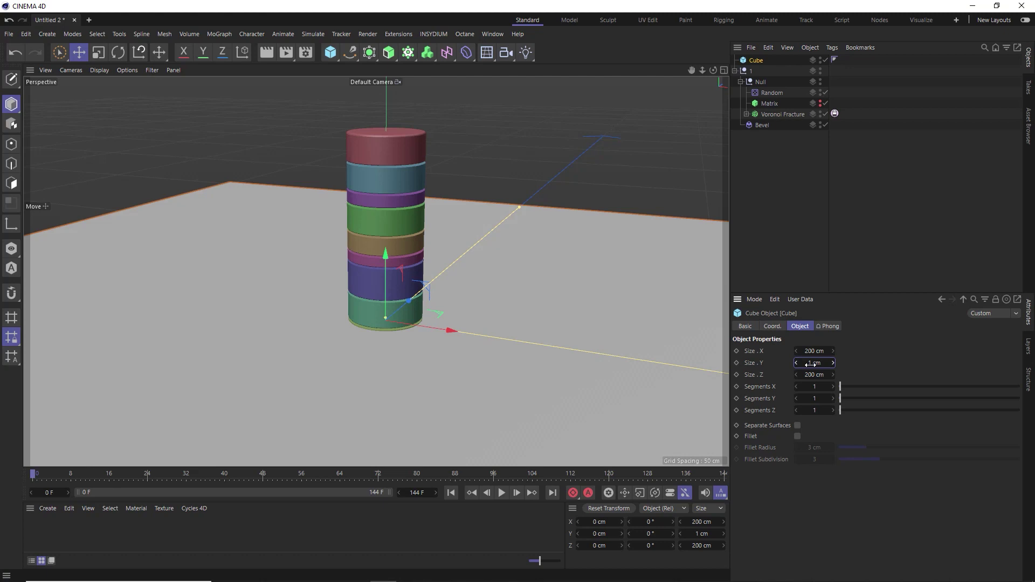
click(807, 375)
text(4)
click(807, 351)
text(4)
key(Return)
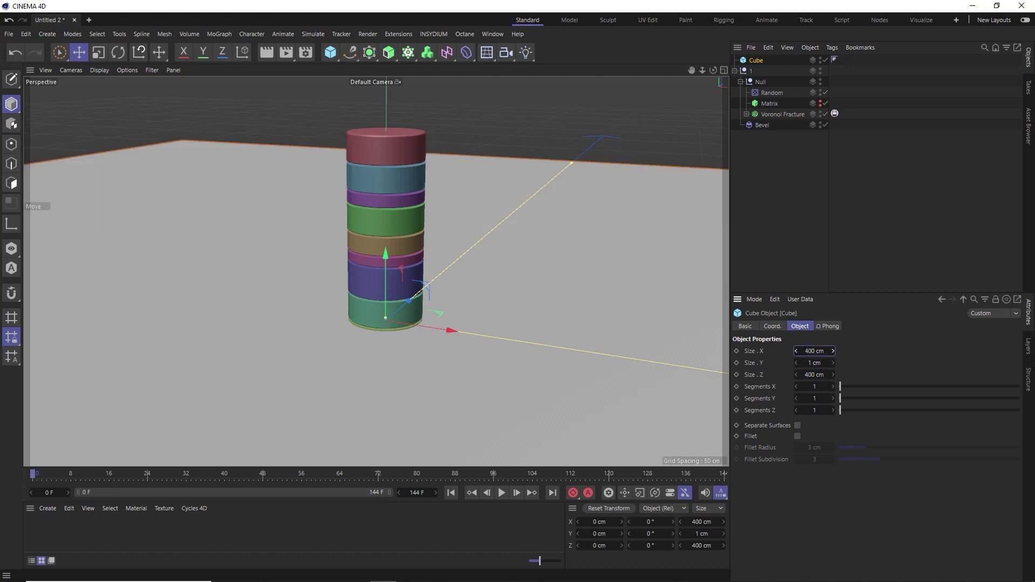
Step: Lower the floor cube to Y -1 cm, then orbit down to check it beneath the stack
alt+drag(358, 331, 377, 278)
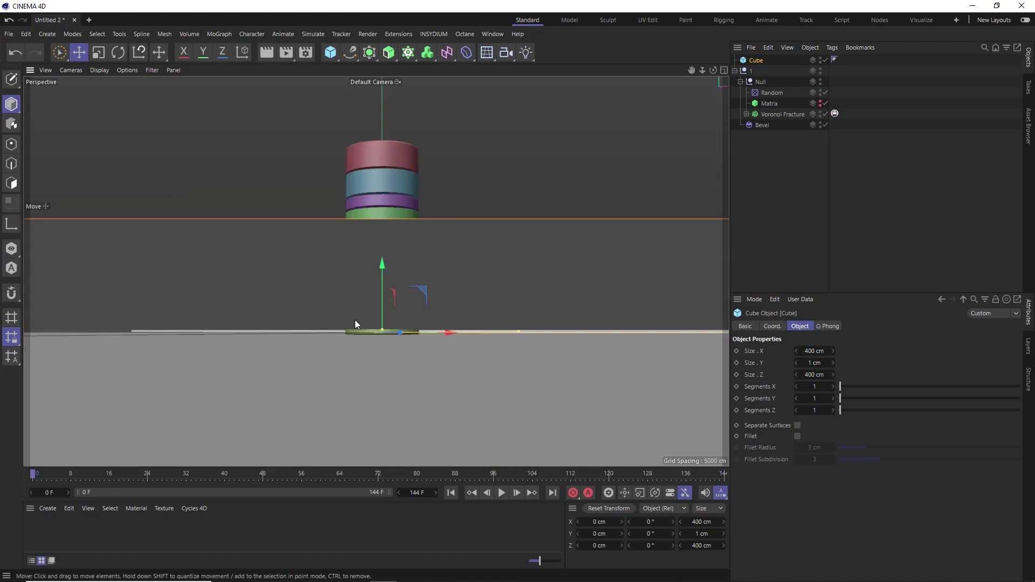
alt+drag(394, 232, 435, 171)
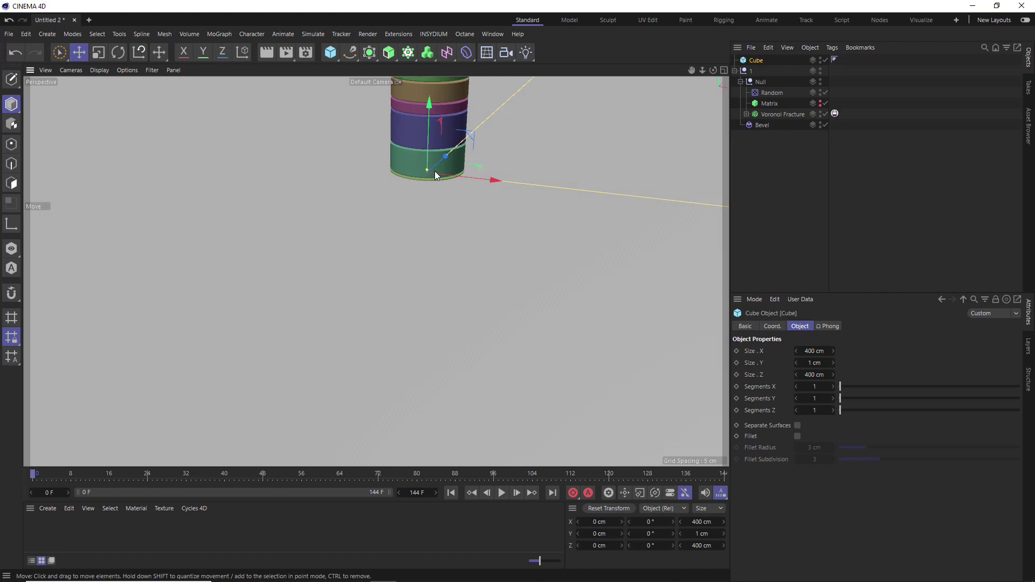
click(772, 326)
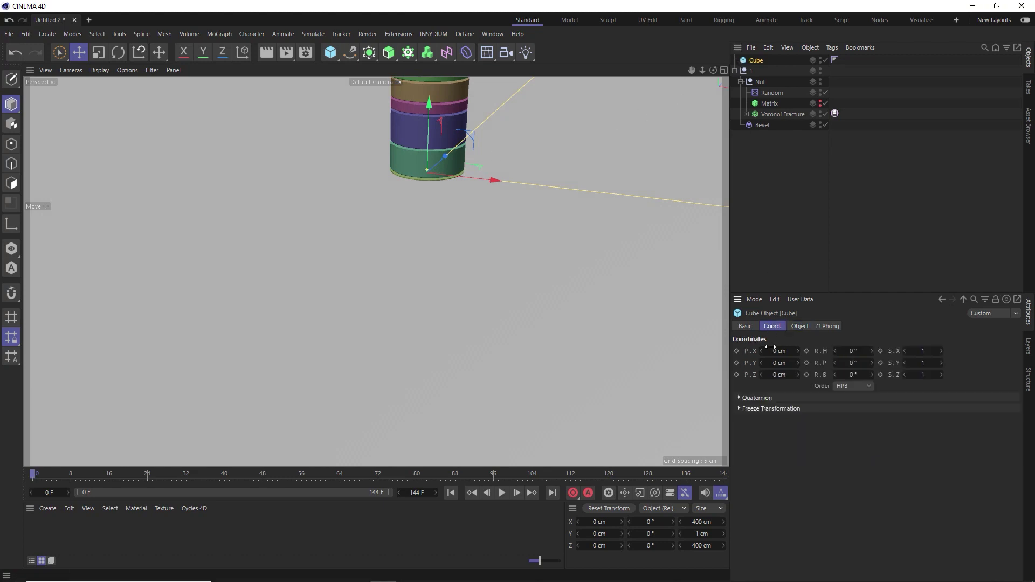
drag(770, 362, 775, 364)
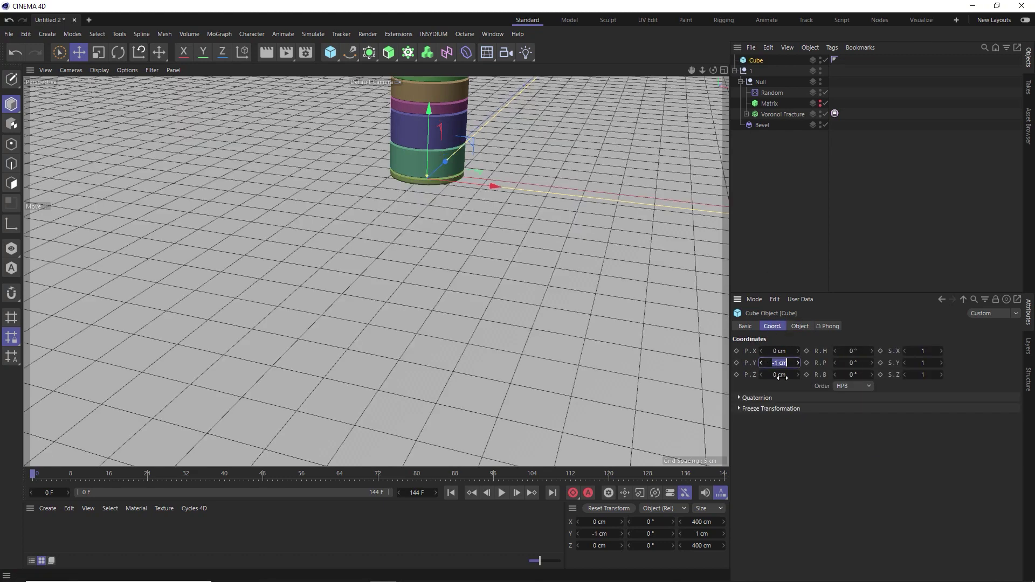
alt+drag(393, 166, 390, 215)
scroll(438, 170, down, 5)
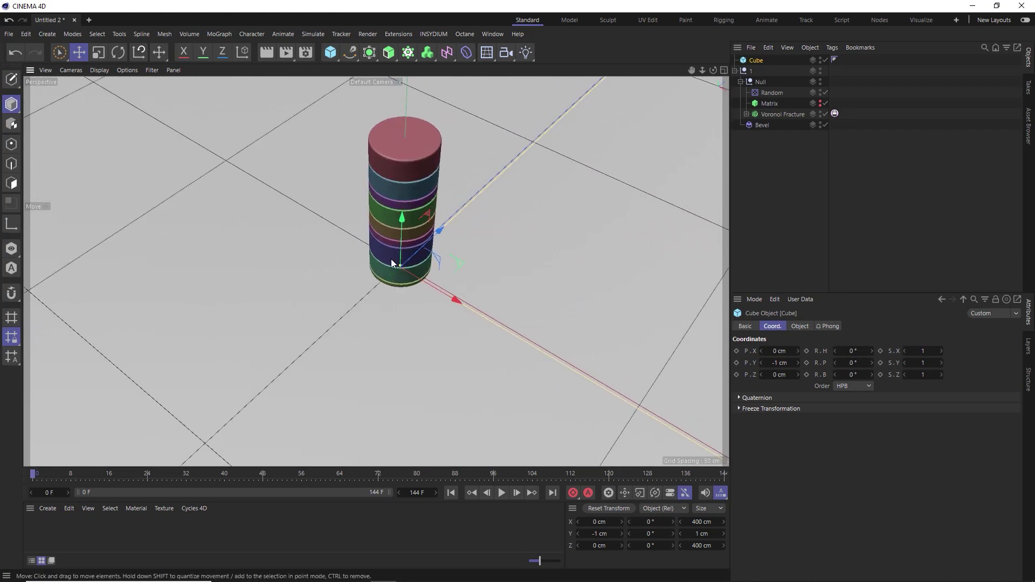
scroll(390, 258, up, 2)
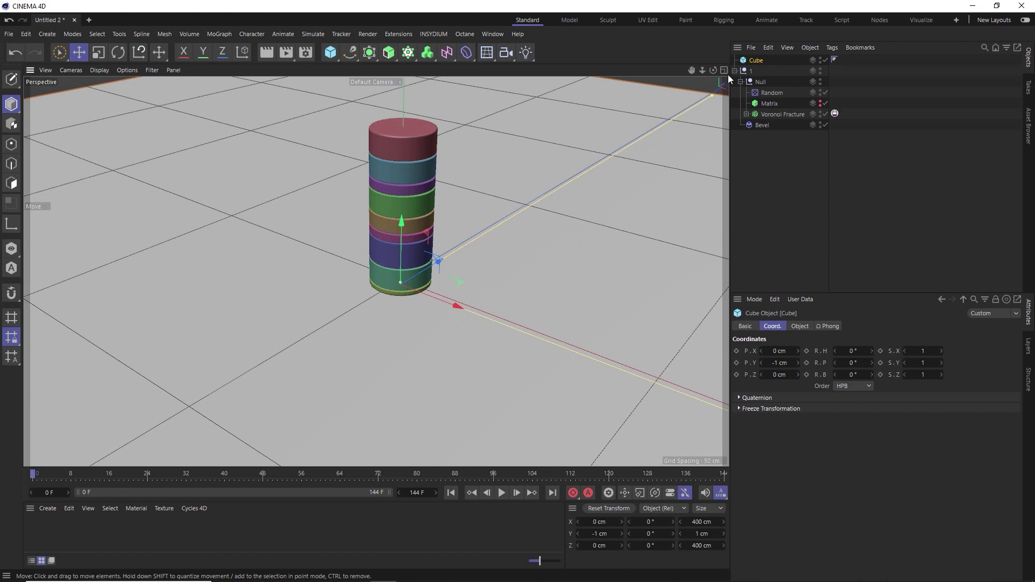
Step: Add an xpBullet Collider tag to the floor cube
right_click(750, 62)
mouse_move(916, 76)
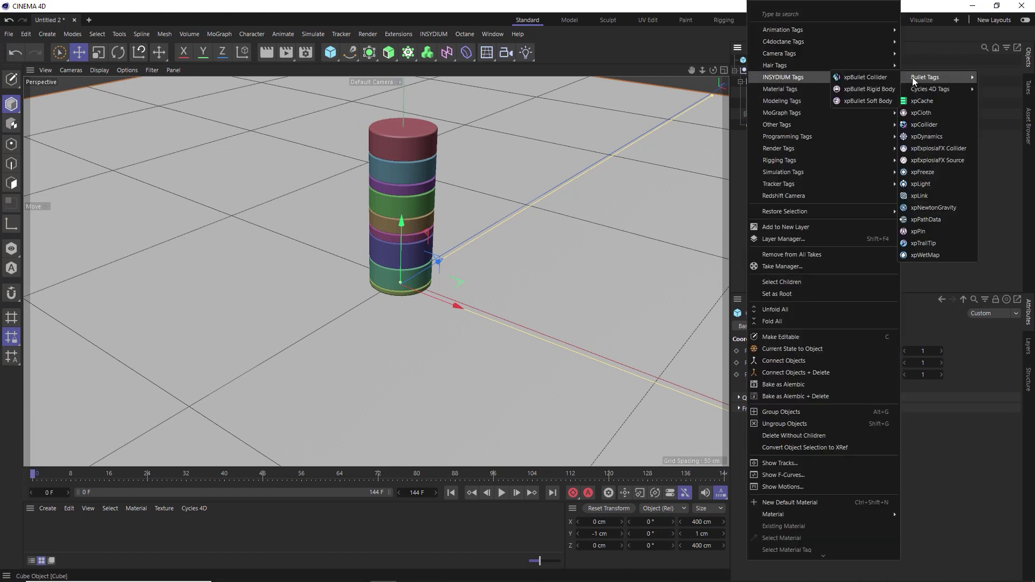
click(869, 78)
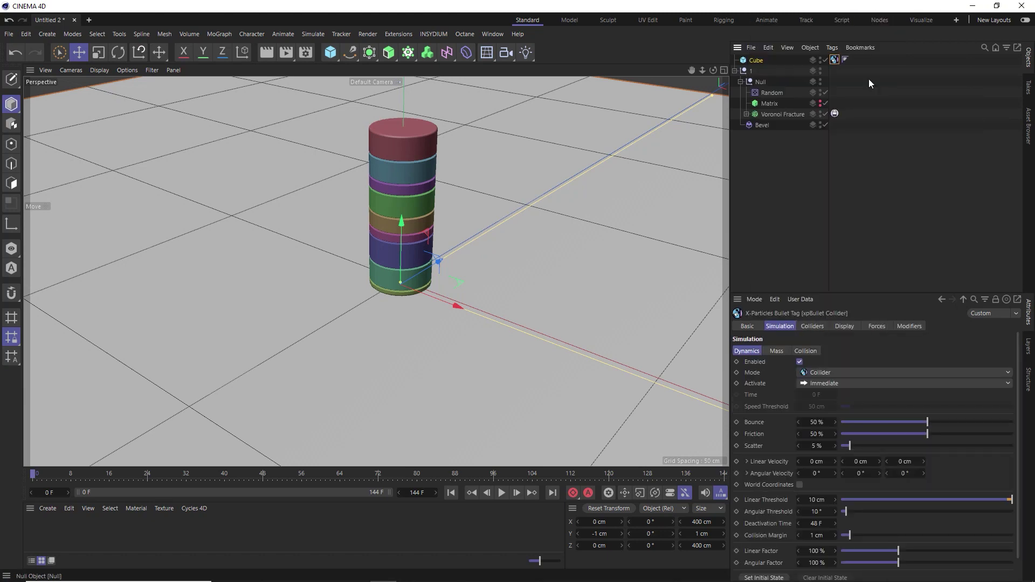
Step: Play the simulation to test the collider, then stop and rewind to frame 0
click(501, 494)
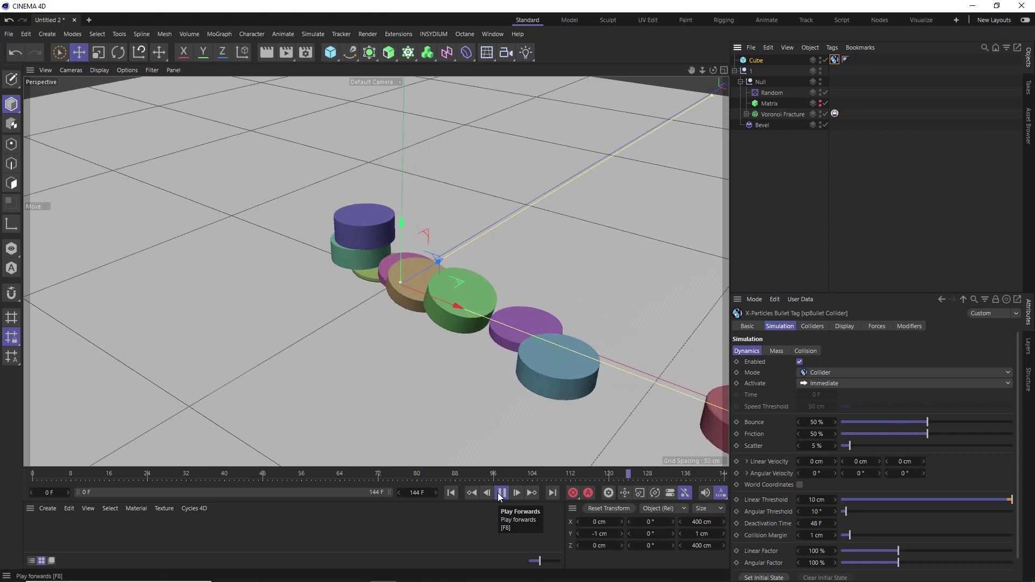
click(501, 493)
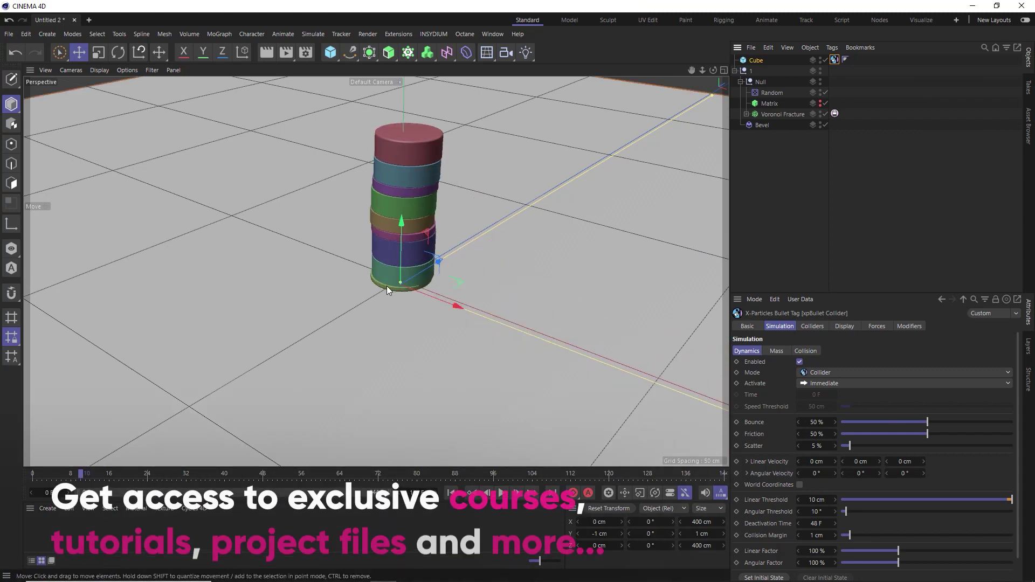
click(449, 494)
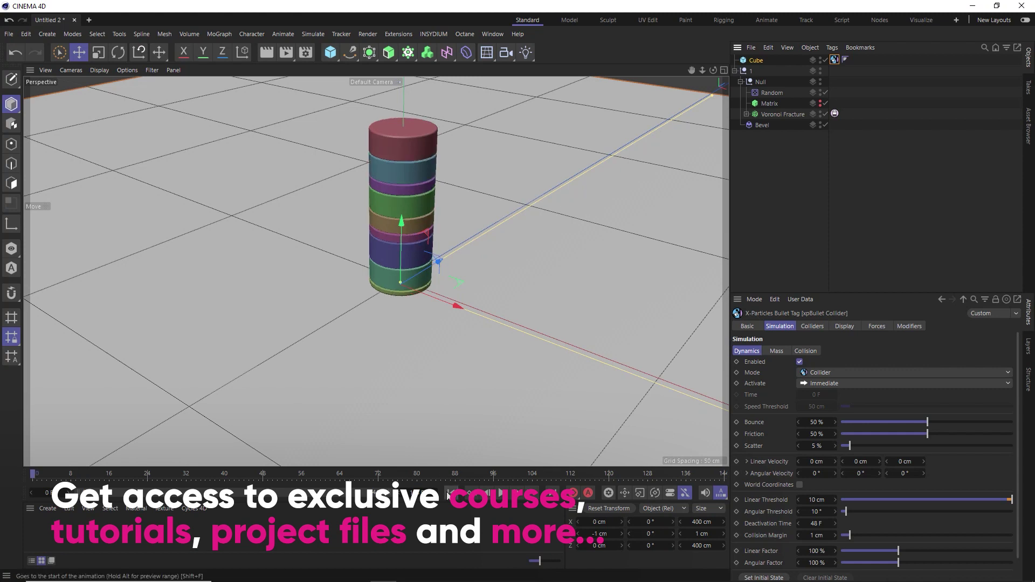
Step: Set Max Steps to 10 in the project's X-Particles Bullet settings
key(ctrl+d)
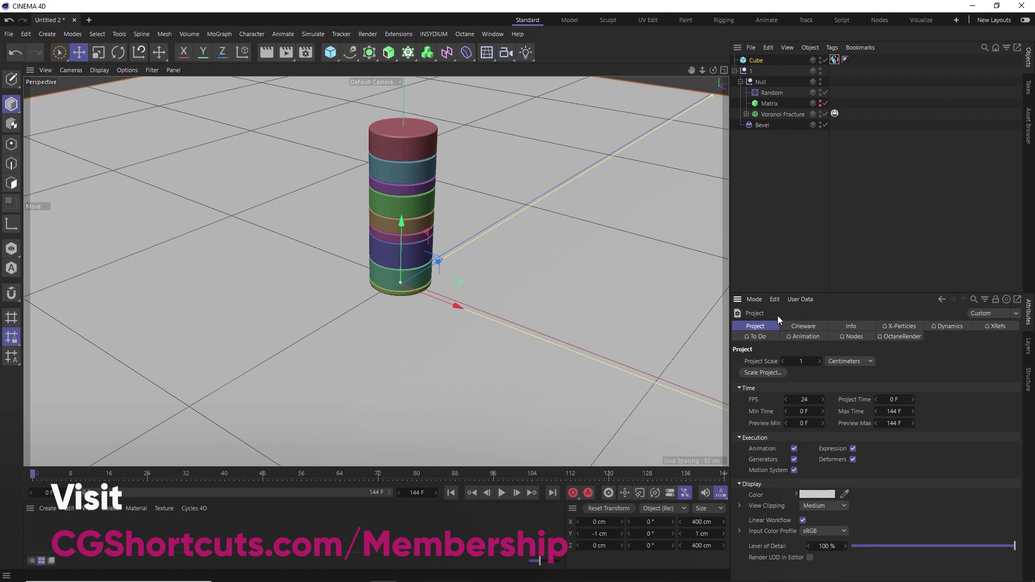
click(900, 326)
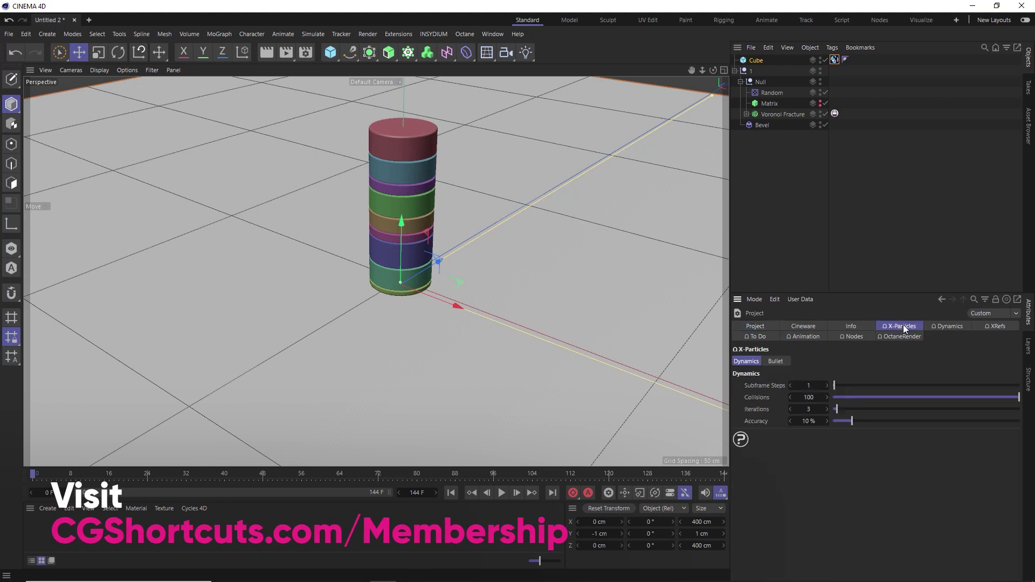
click(776, 362)
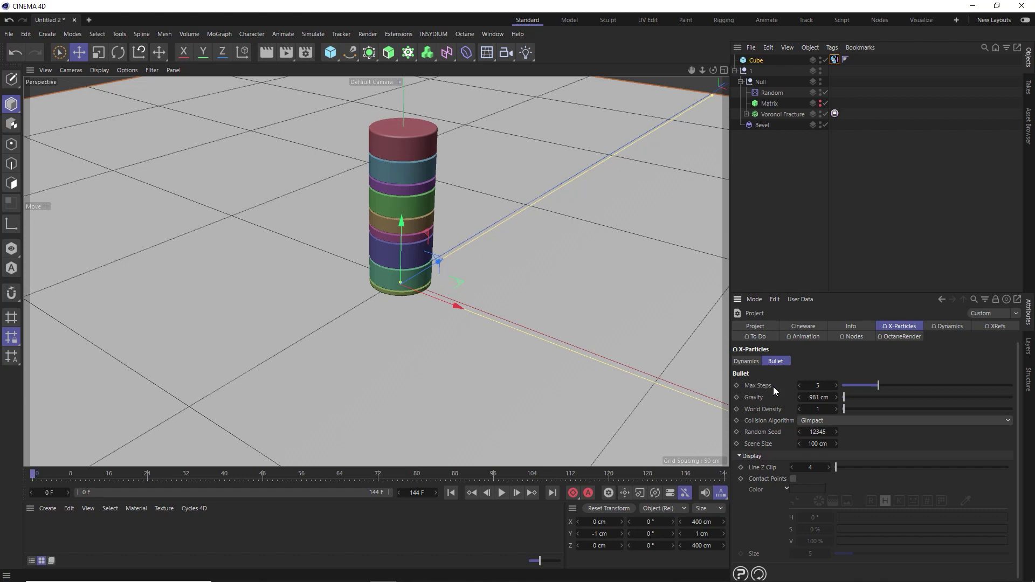
click(807, 385)
text(10)
key(Return)
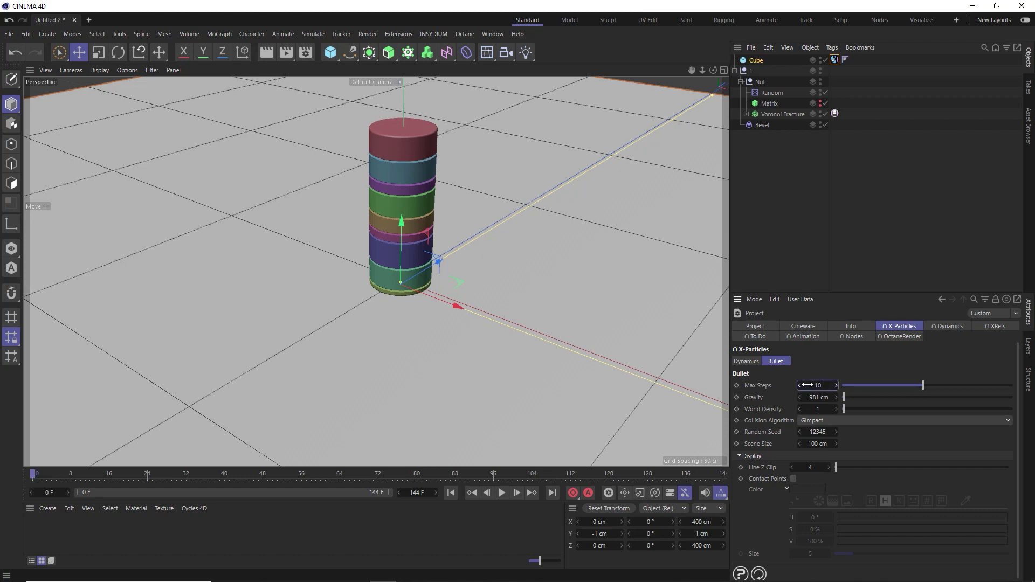
Step: Replay the simulation with more solver steps, rewind, and select the stack's rigid body tag
click(507, 493)
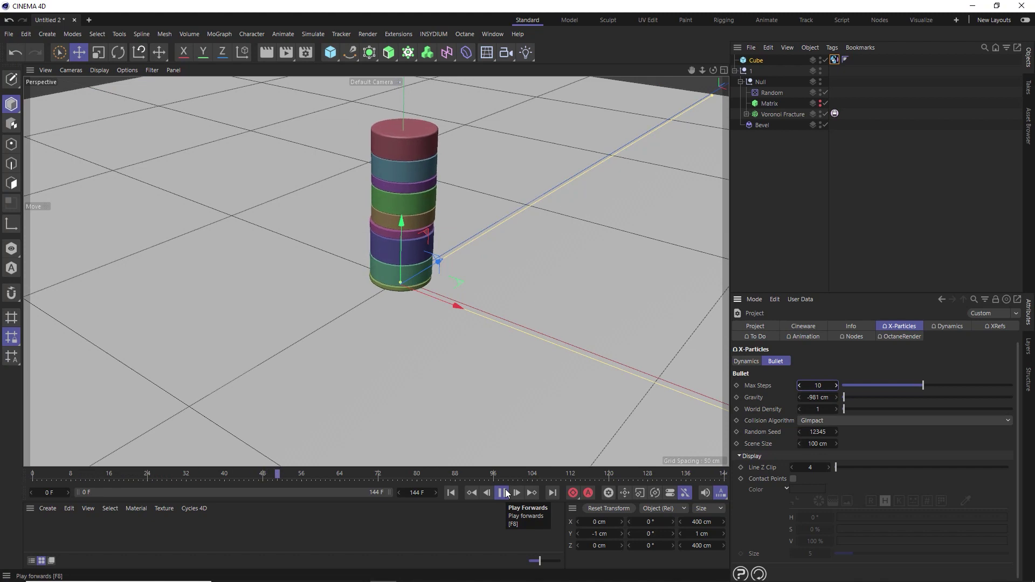
click(506, 493)
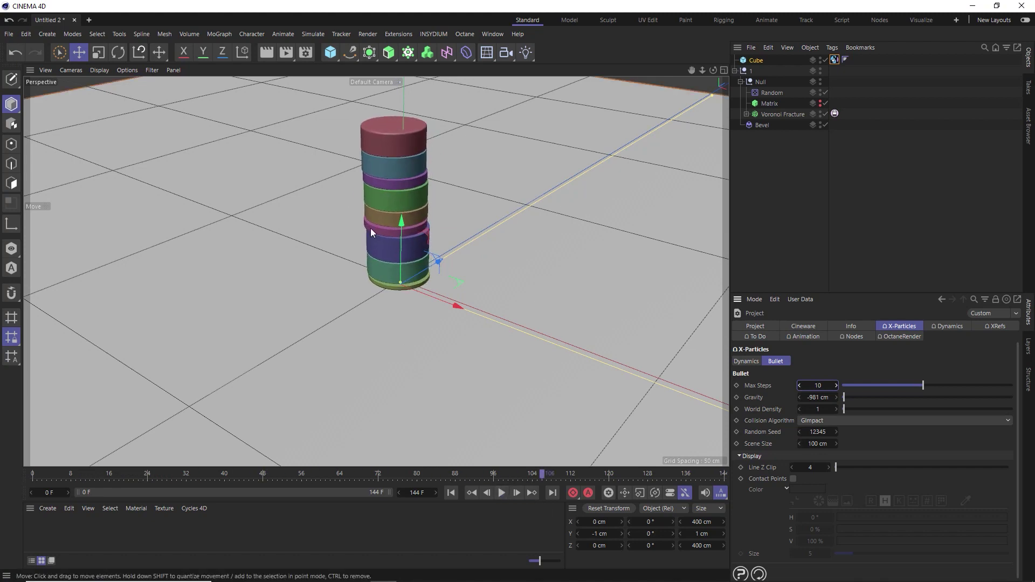
click(451, 493)
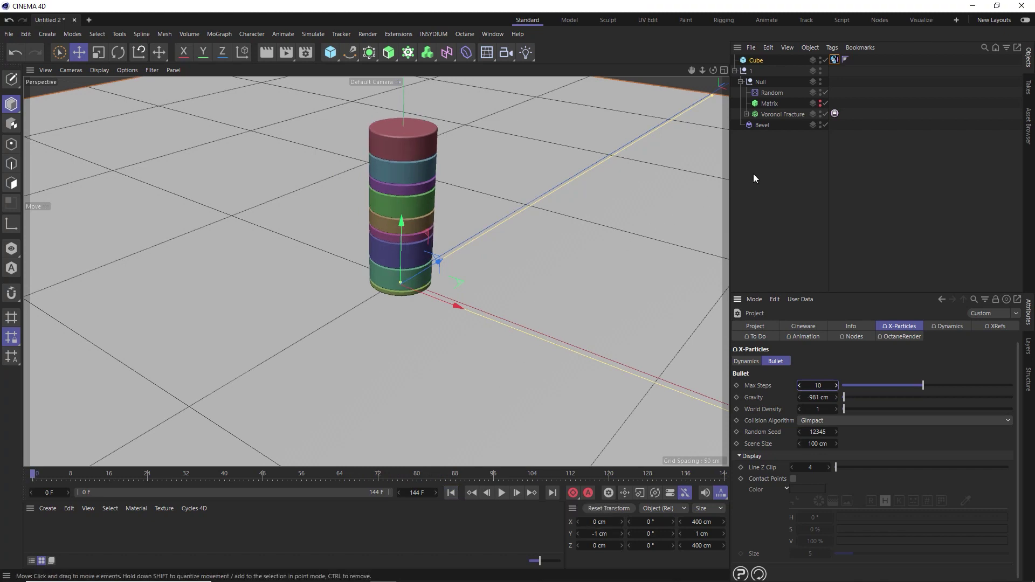
click(835, 113)
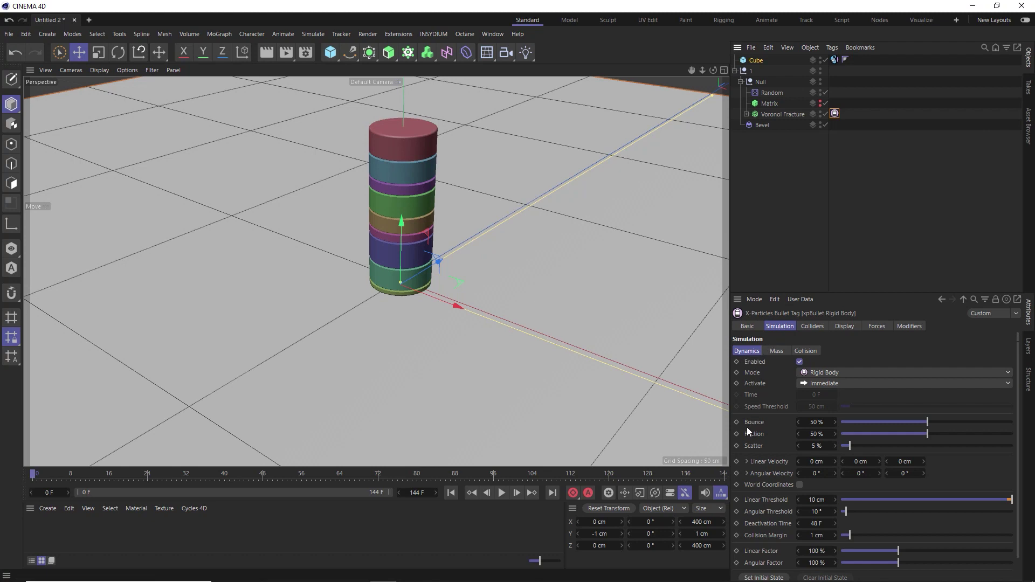
Step: Set stack bounce 0% and margin 0.1 cm; floor friction 0%, bounce 100%, Triangulated Mesh shape
drag(927, 422, 842, 422)
drag(809, 535, 807, 536)
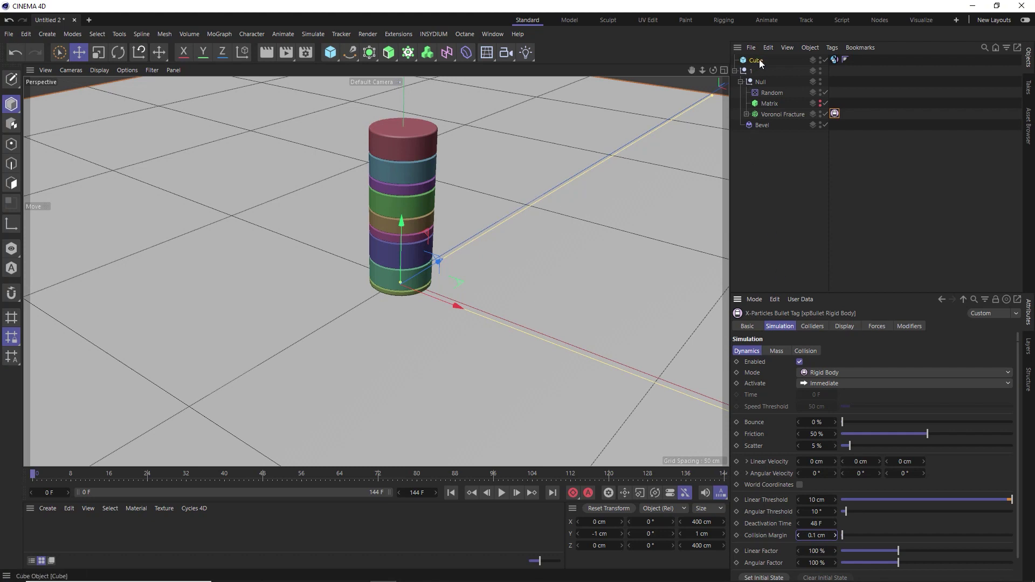
click(834, 60)
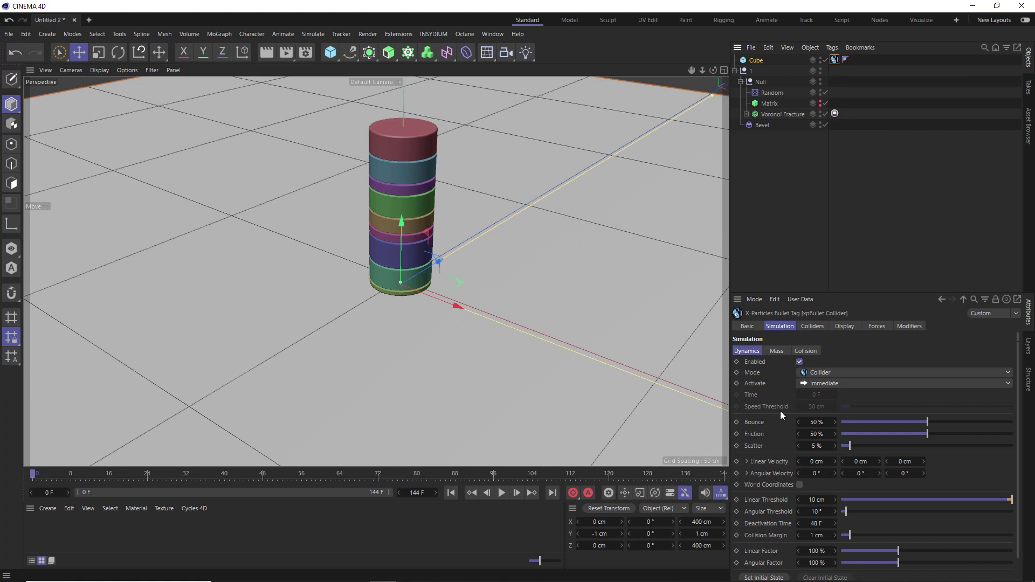
drag(850, 435, 826, 435)
drag(927, 422, 1017, 424)
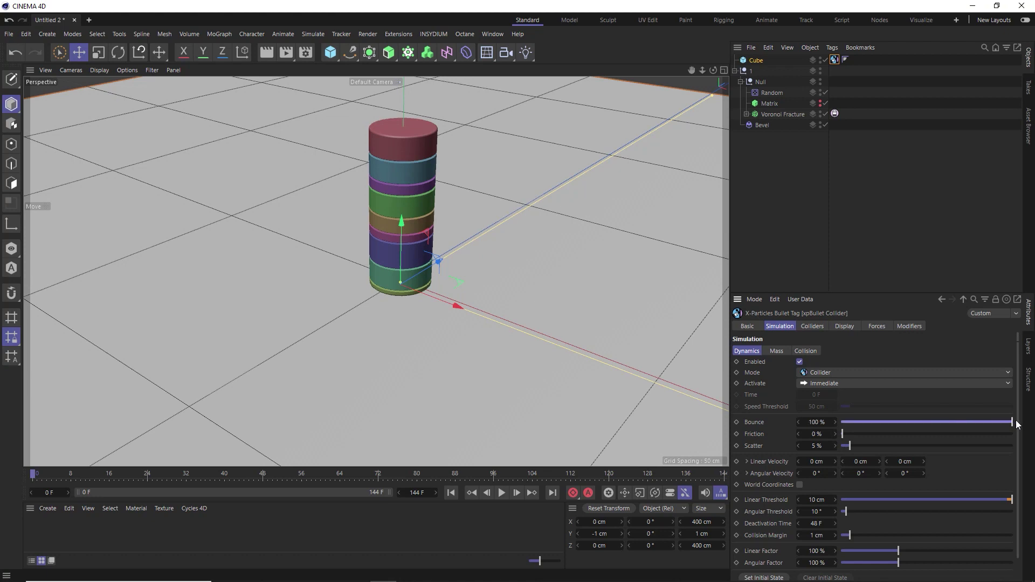
click(805, 351)
click(805, 384)
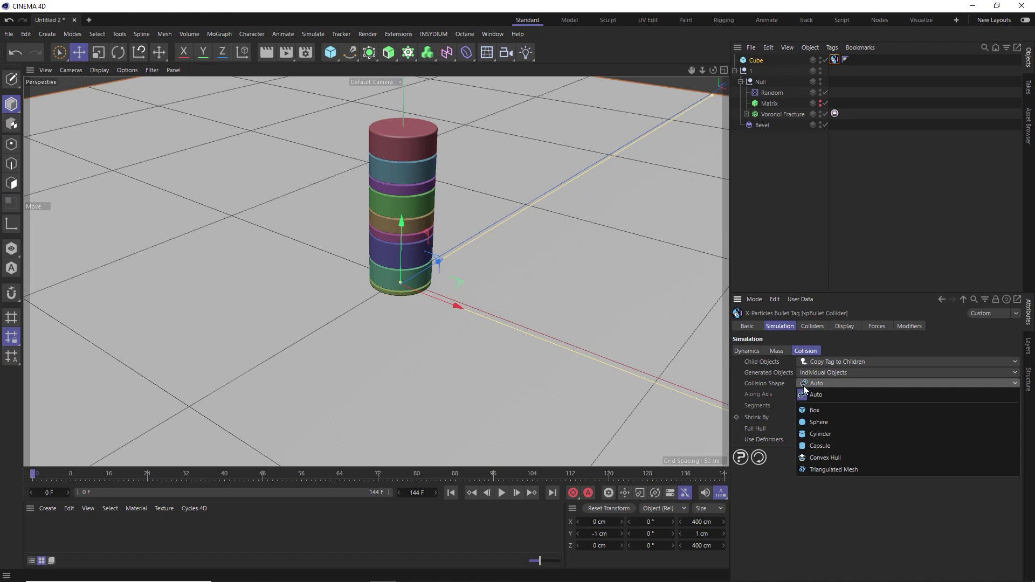
click(826, 468)
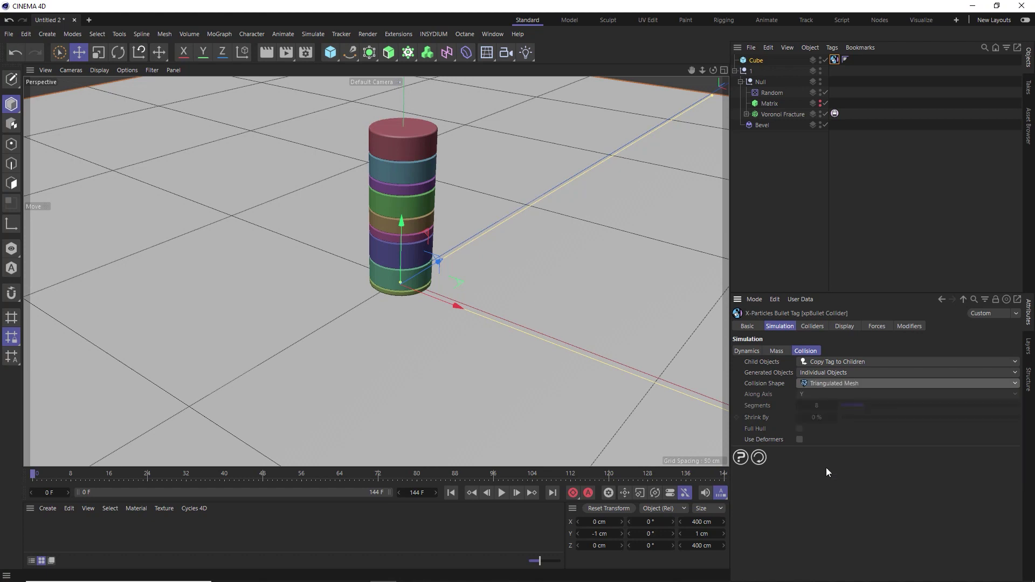
Step: Preview the simulation with the new bounce and friction settings, then rewind to frame 0
click(500, 493)
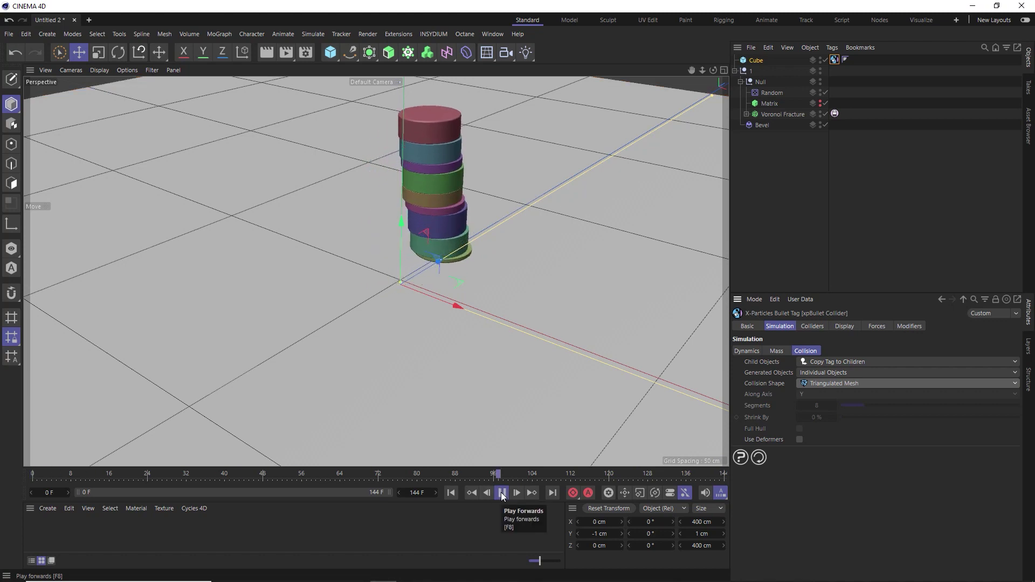
click(501, 494)
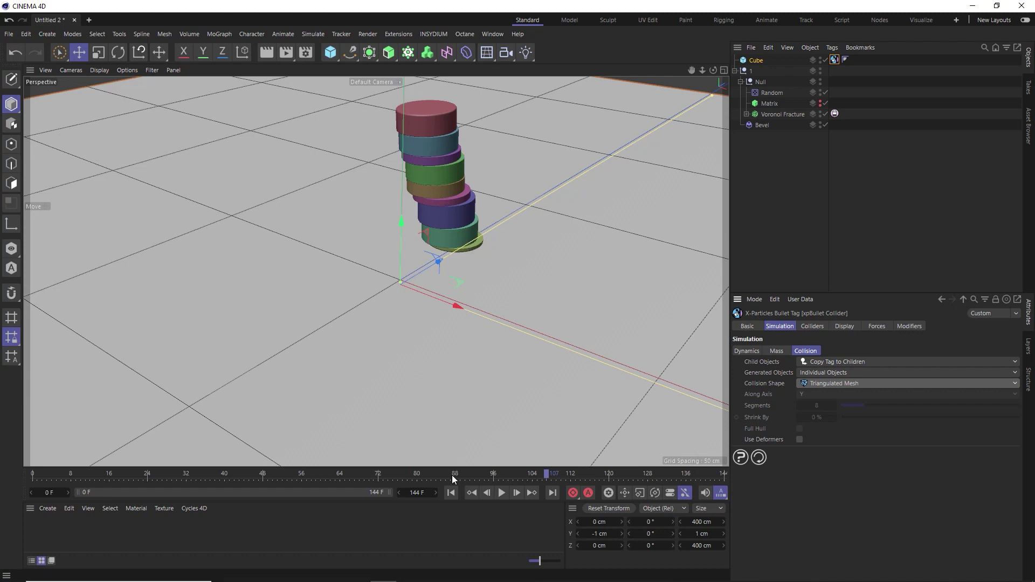
click(452, 492)
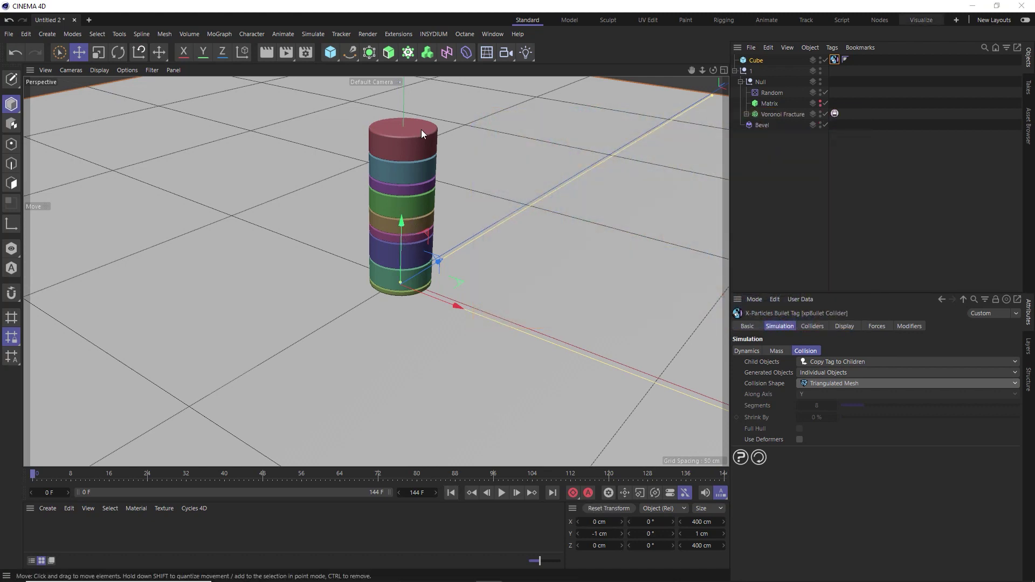
Step: Add an xpTurbulence modifier from a floating X-Particles motion modifiers palette
click(434, 34)
mouse_move(454, 66)
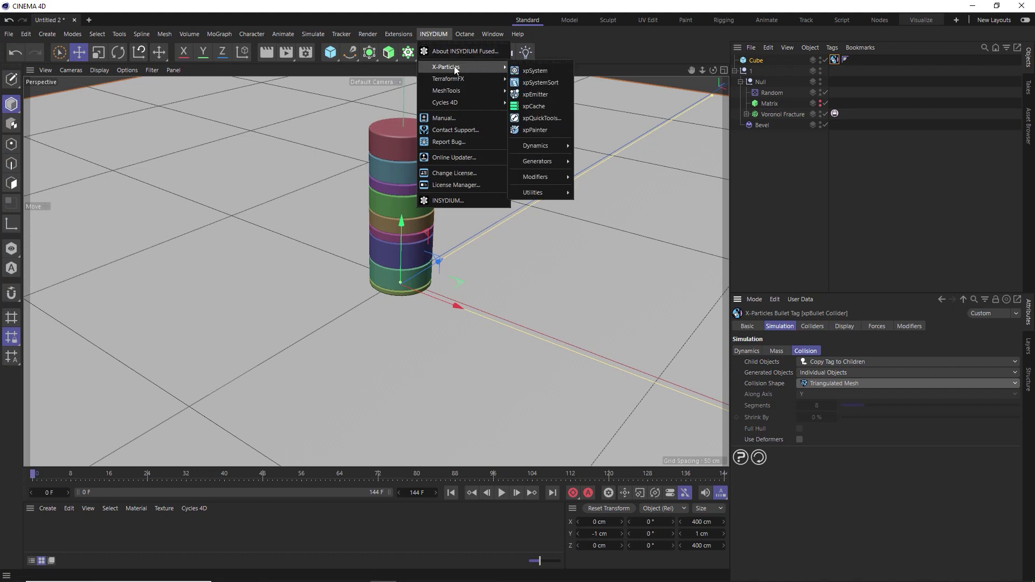
mouse_move(542, 184)
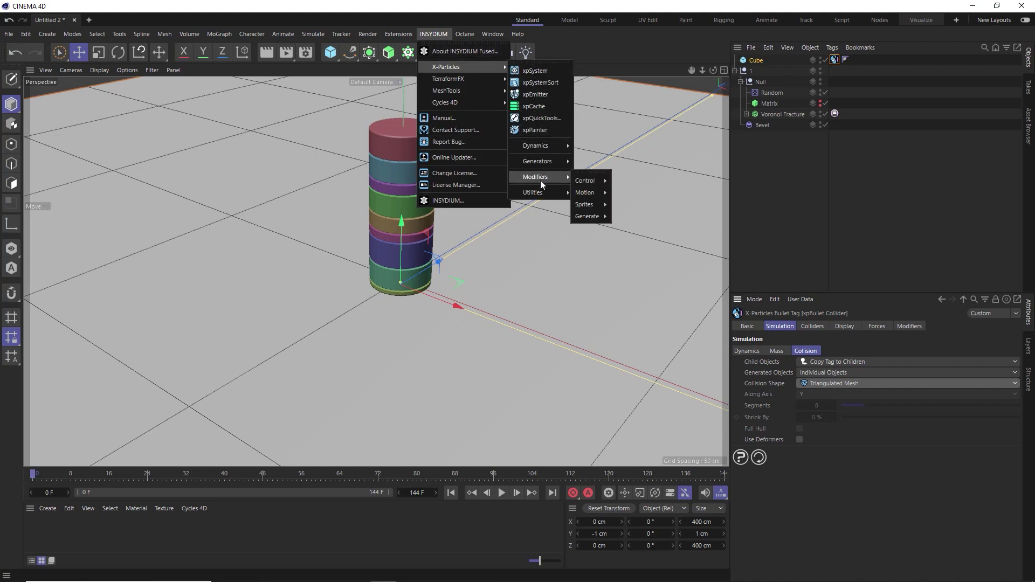
mouse_move(593, 192)
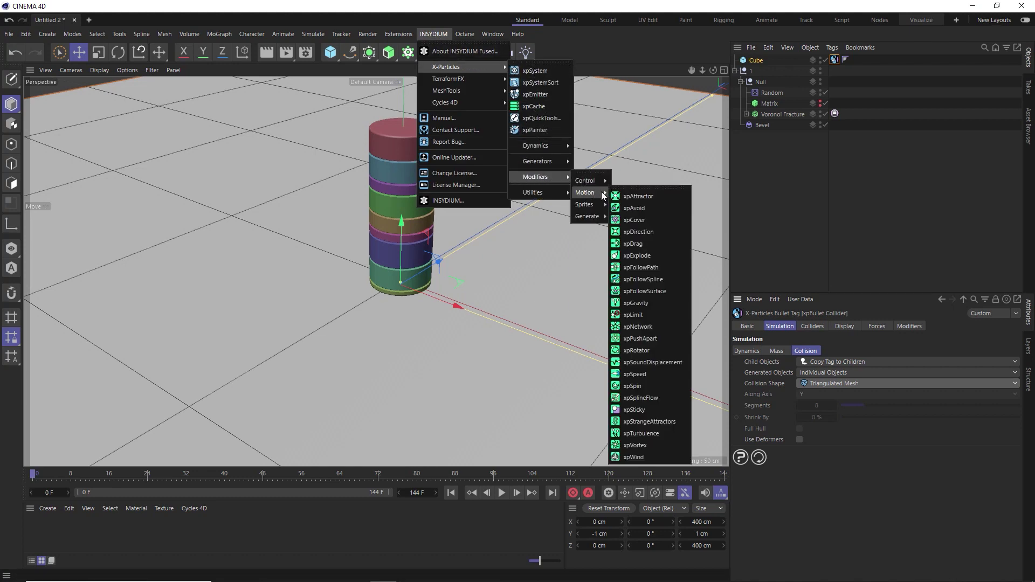
click(631, 188)
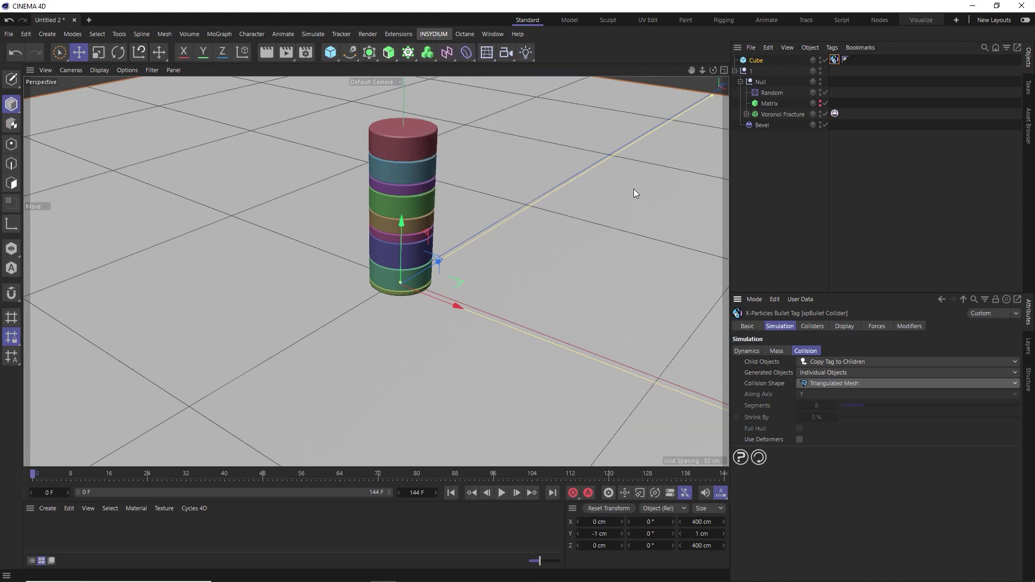
drag(638, 183, 681, 88)
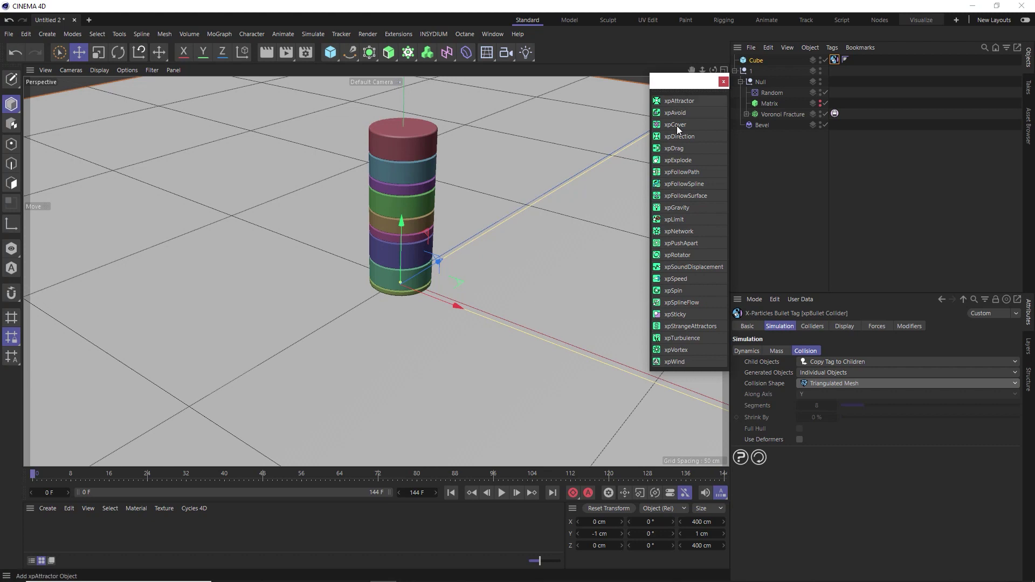
click(685, 339)
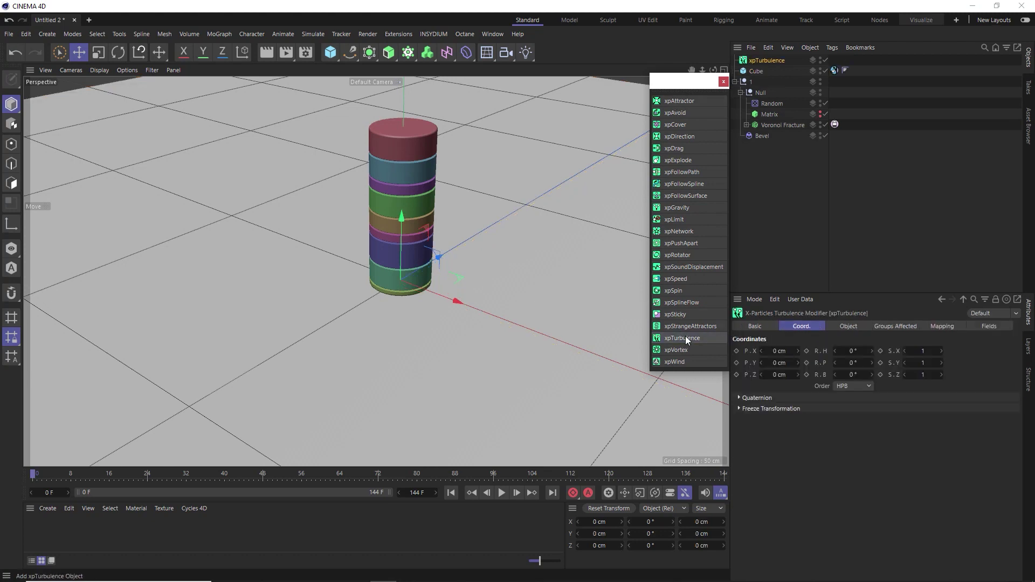
Step: Play the simulation with turbulence to around frame 76, then stop
scroll(410, 248, down, 5)
scroll(415, 221, up, 4)
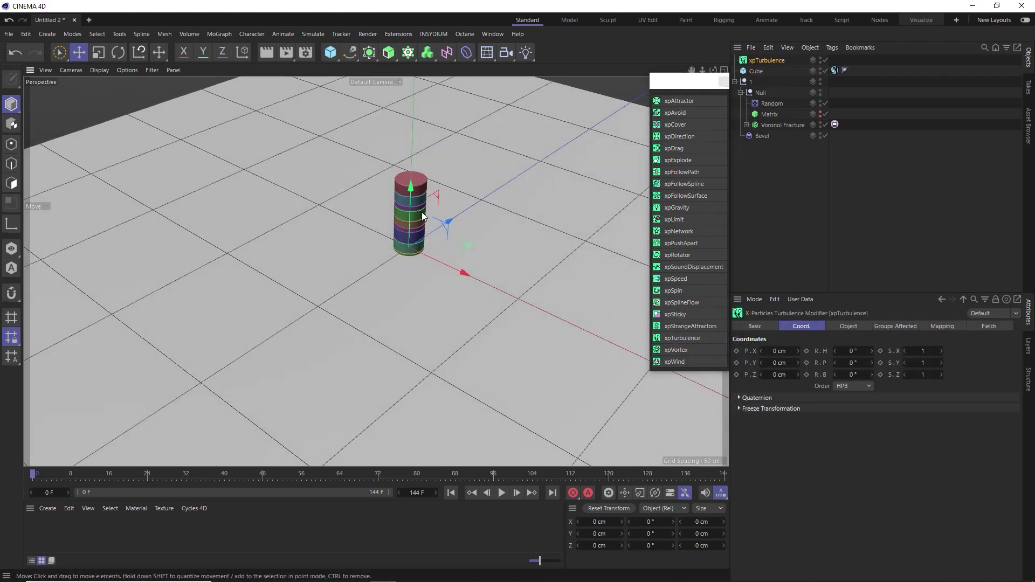
click(502, 493)
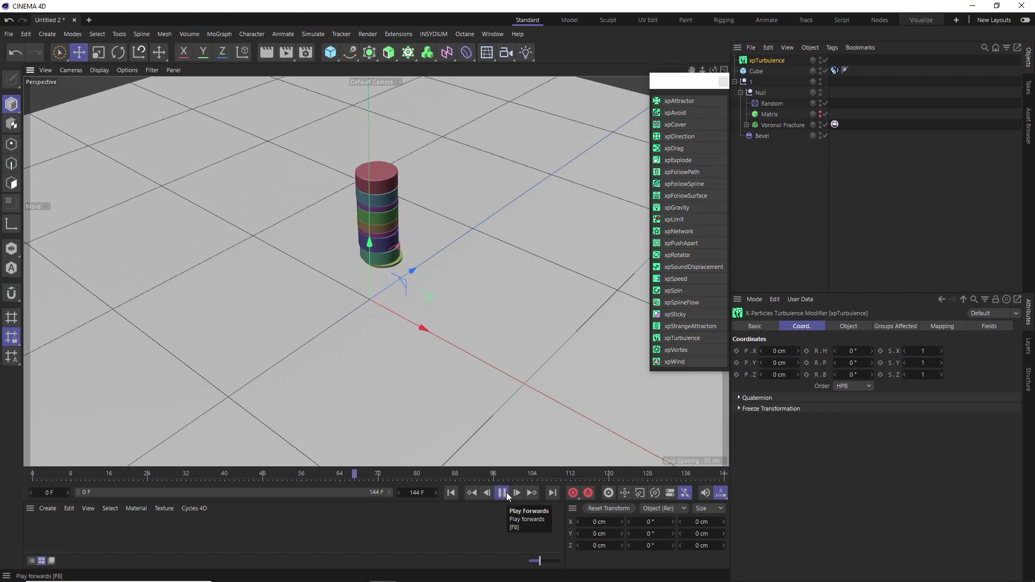
click(501, 493)
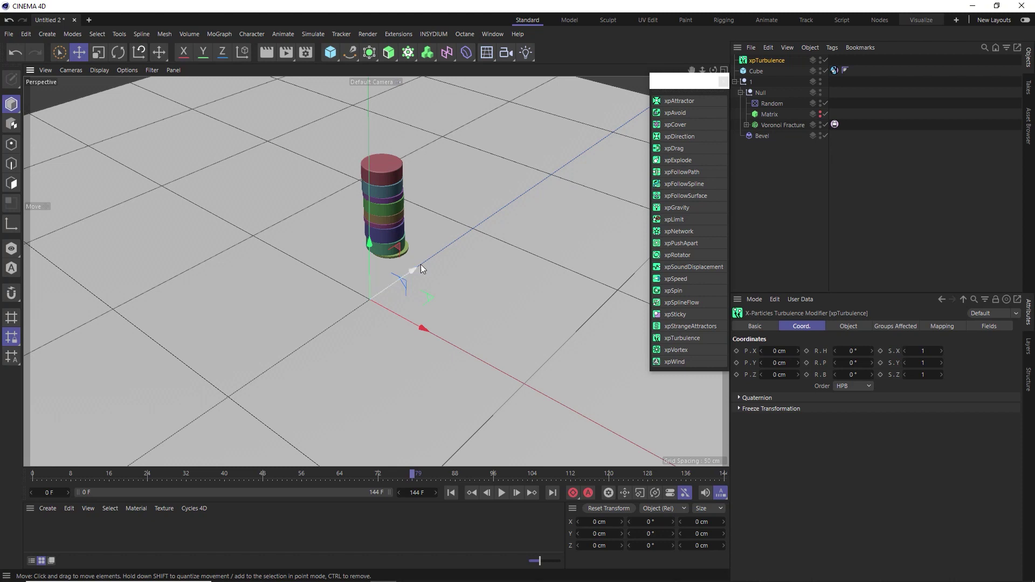
Step: Enable Include Scene Modifiers on Voronoi Fracture's xpBullet tag and play the simulation
click(451, 493)
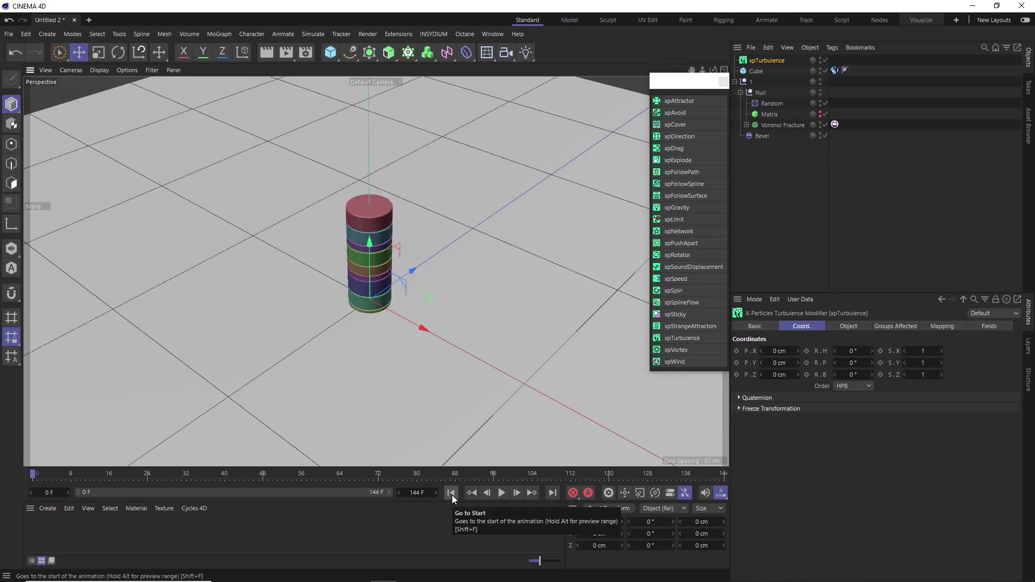
click(835, 124)
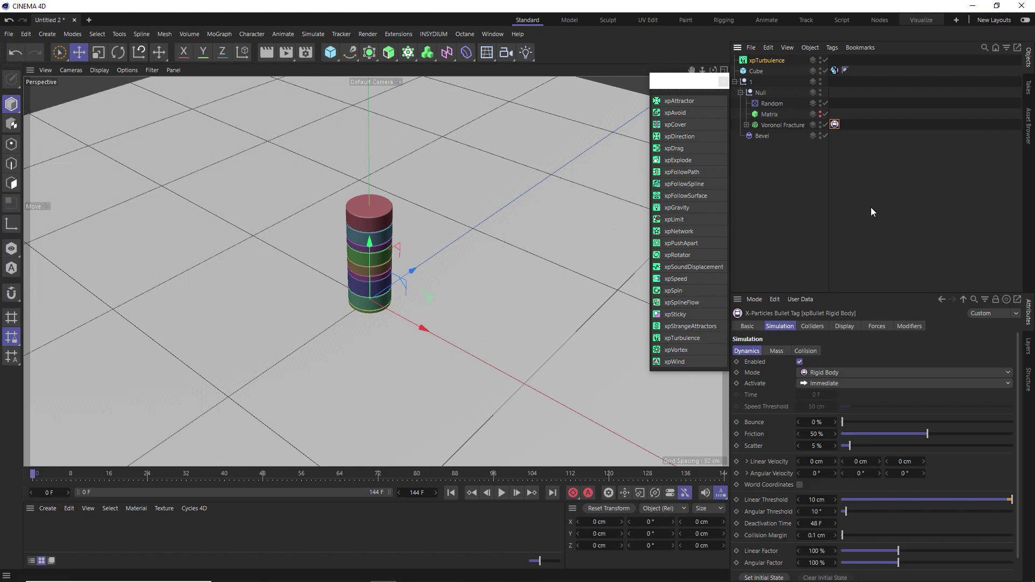
click(910, 326)
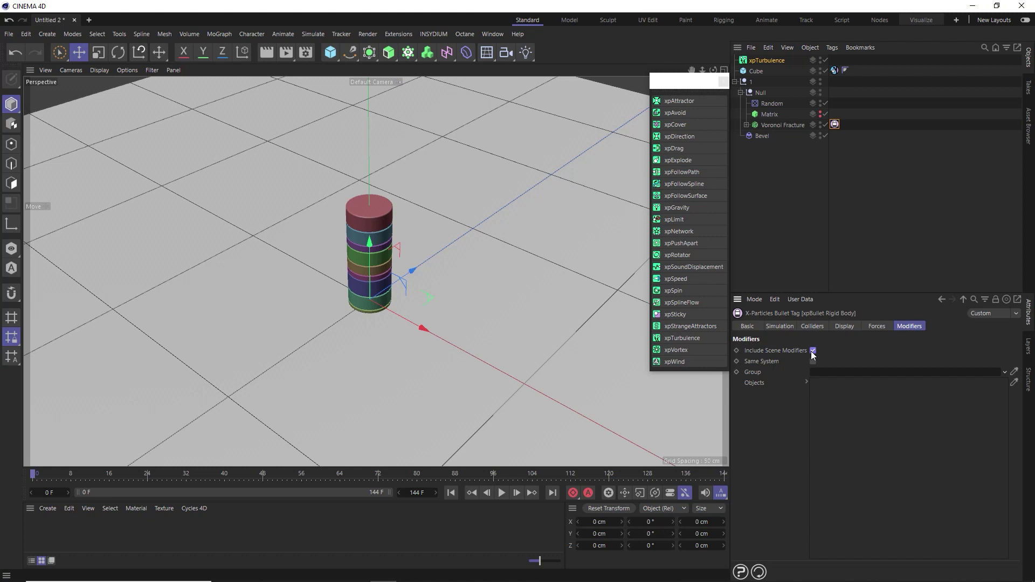
click(505, 491)
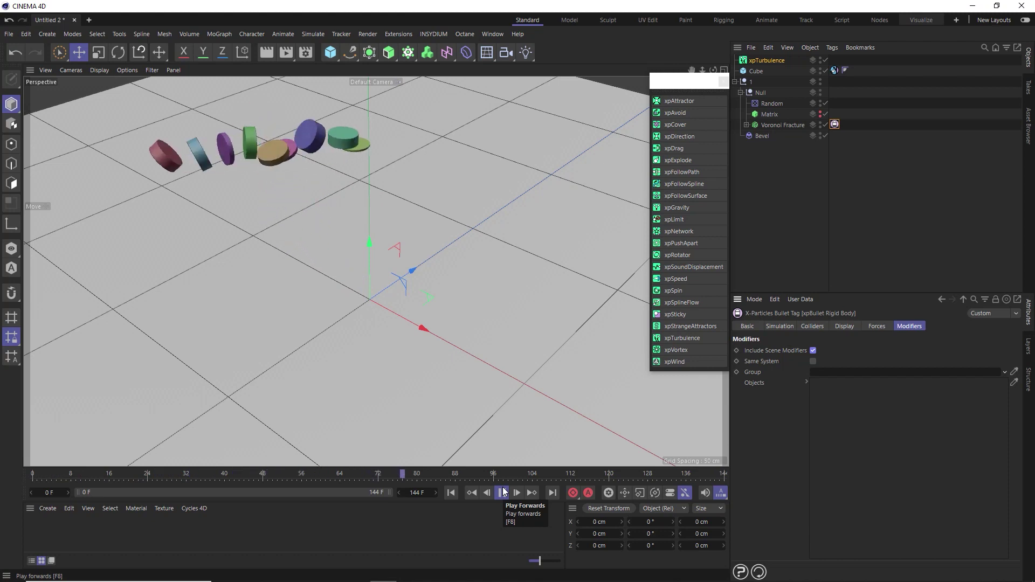
click(503, 492)
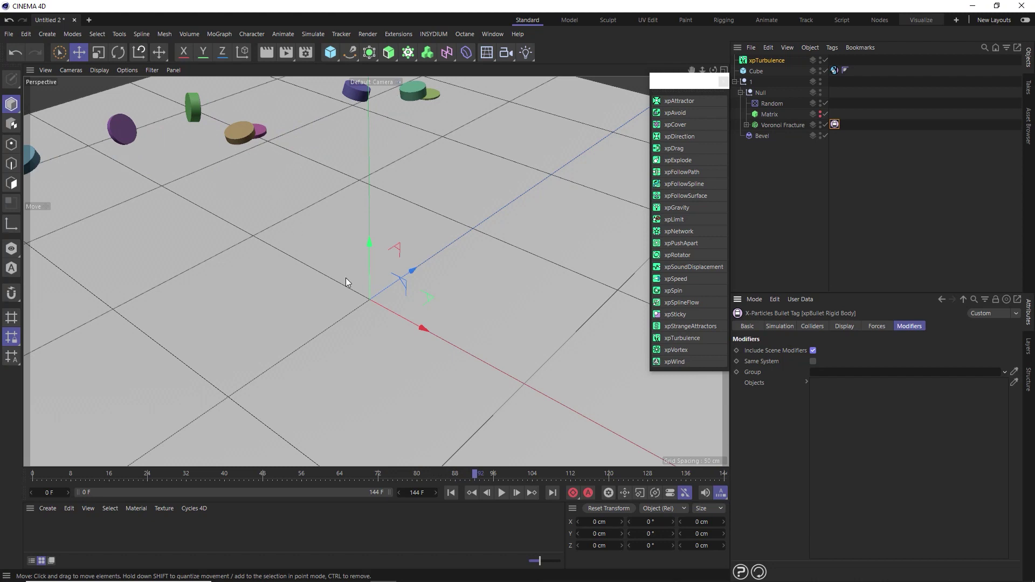
Step: Set the xpTurbulence Noise Type to Curl and its Scale to 35%
click(452, 494)
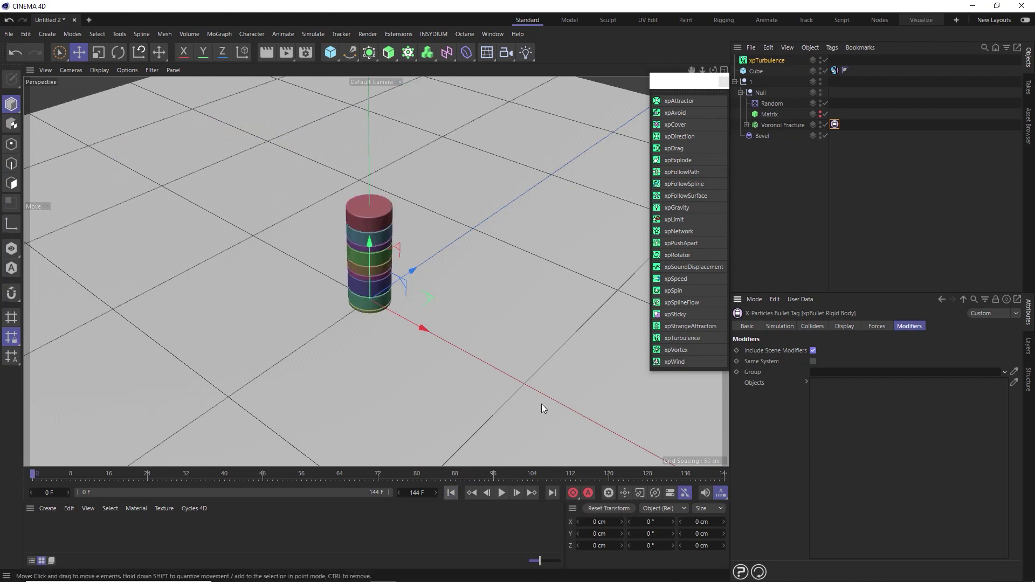
click(769, 59)
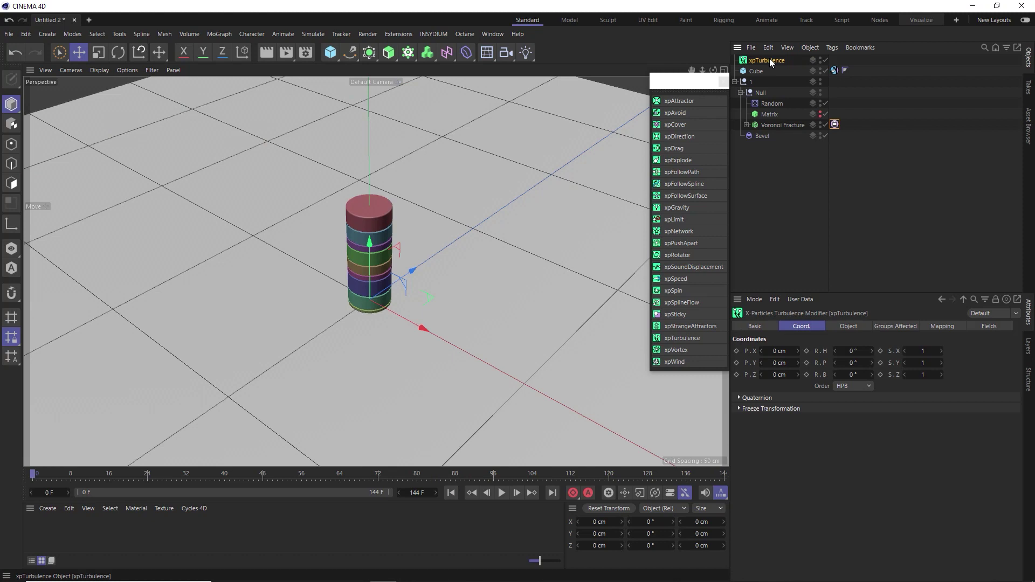
click(848, 326)
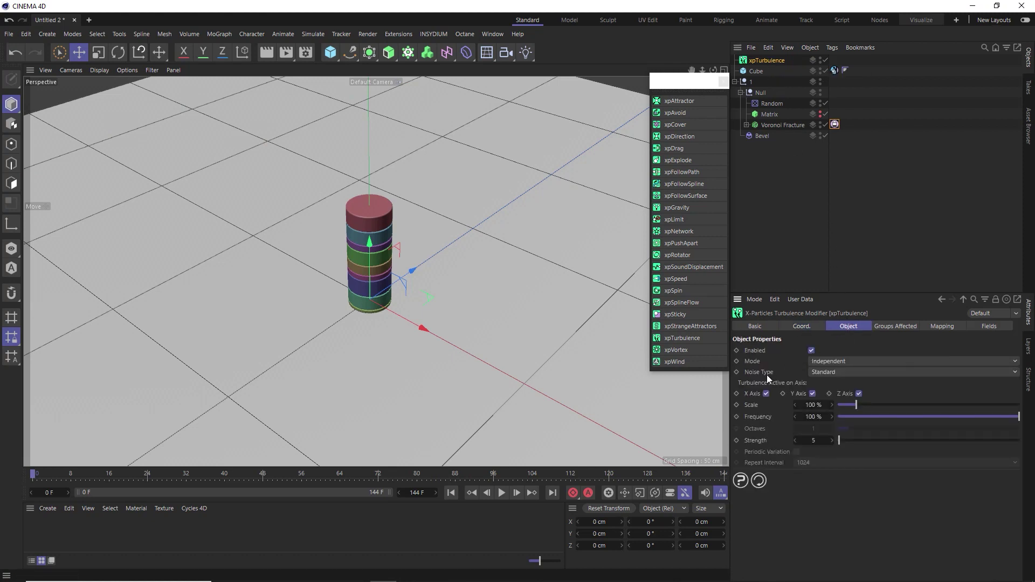
click(833, 373)
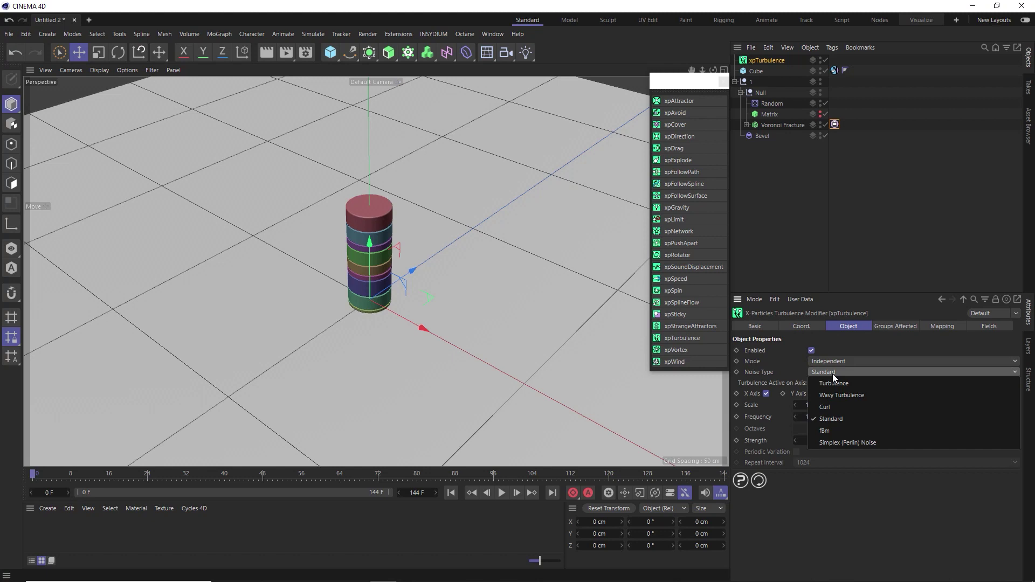
click(833, 405)
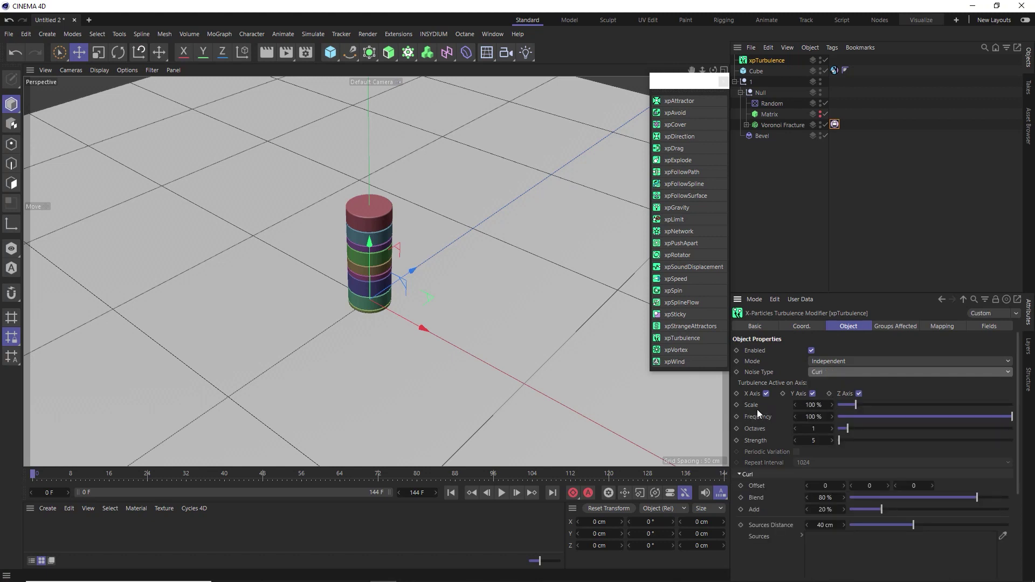
click(809, 405)
text(5)
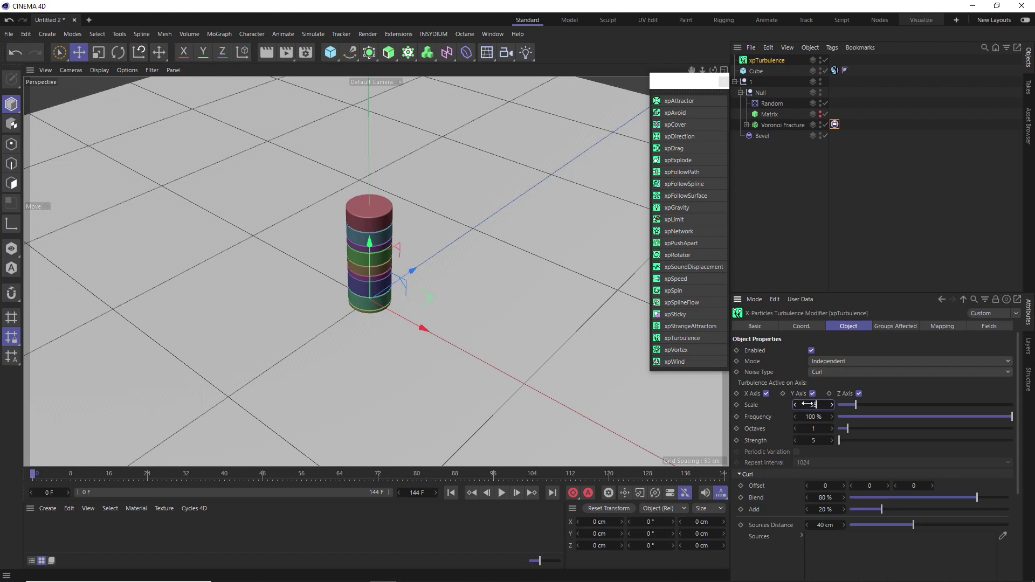
key(Return)
Step: Play the Curl turbulence simulation, stop, and rewind to the first frame
click(502, 493)
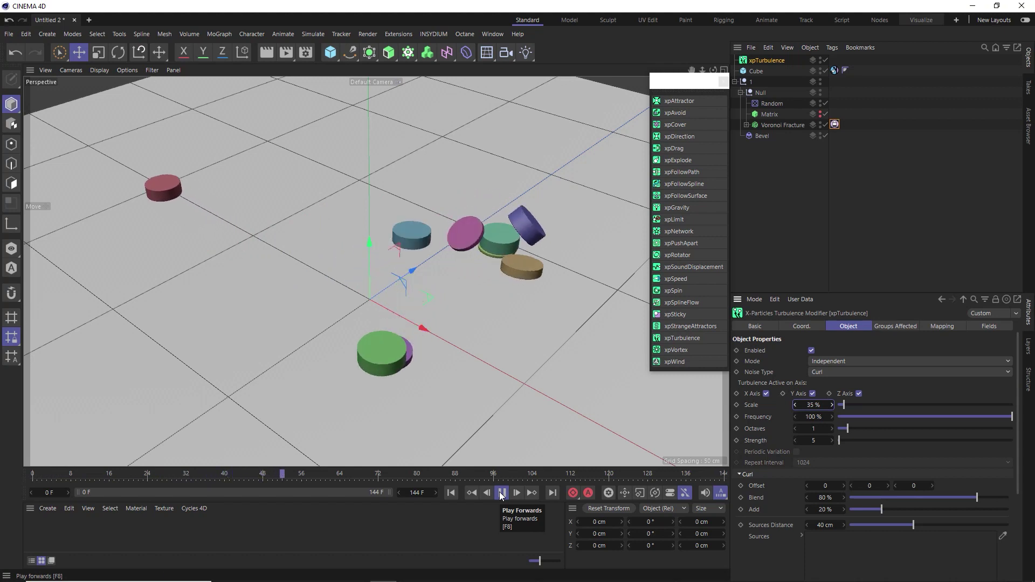
click(502, 493)
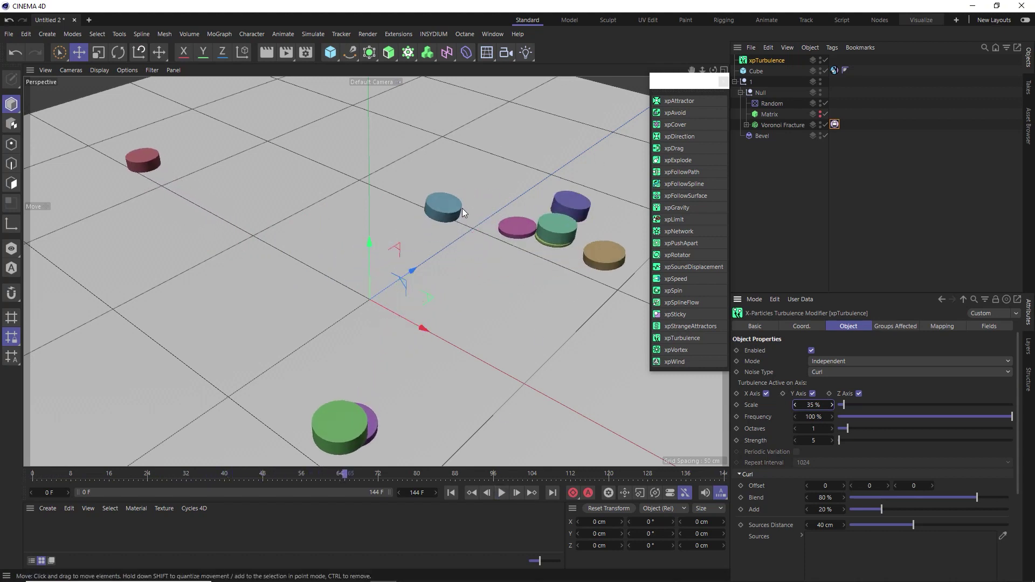
click(451, 493)
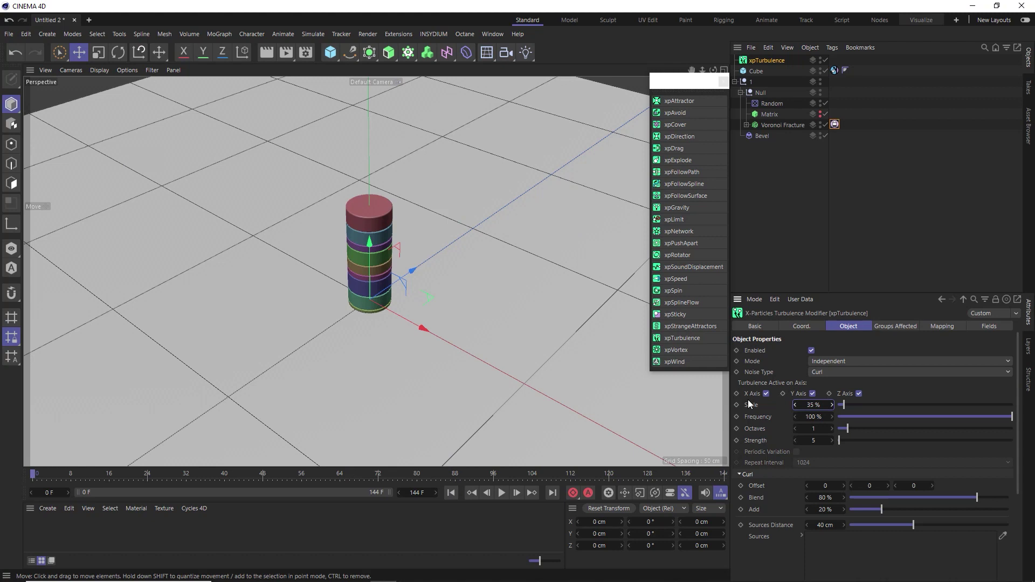
Step: Uncheck the turbulence's Y Axis so it acts only on X and Z, then replay from the start
click(812, 394)
click(502, 493)
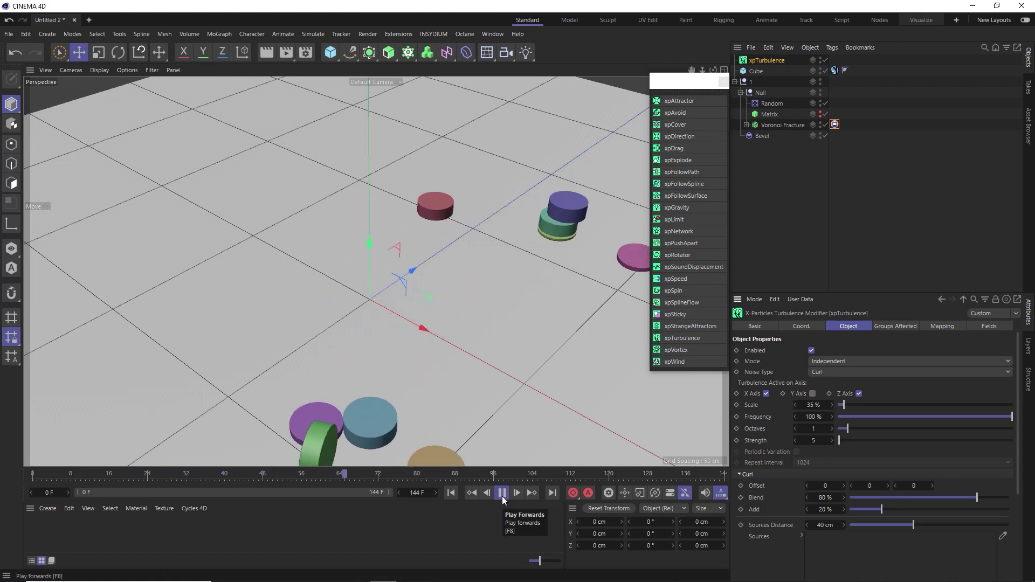
click(502, 493)
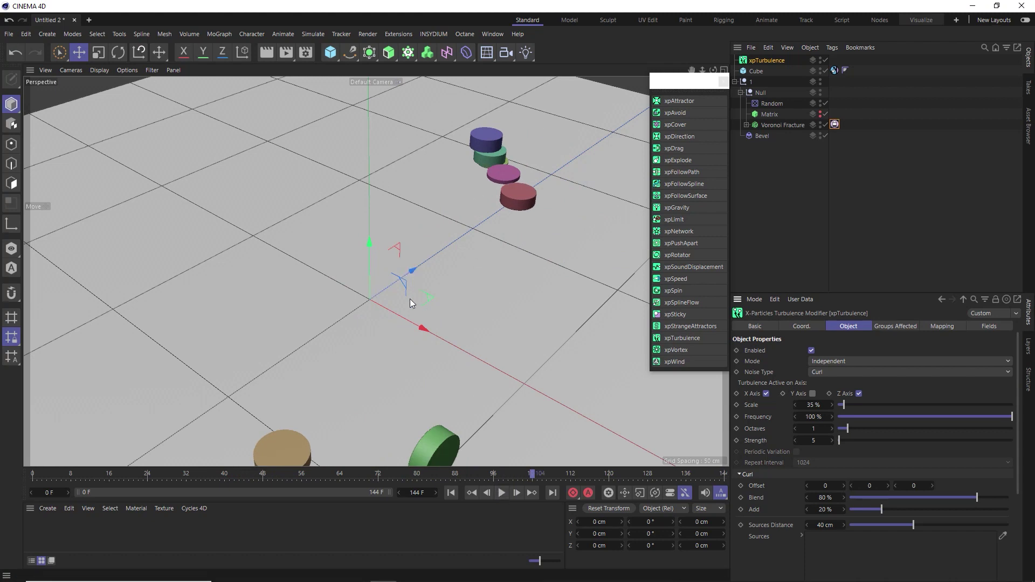
click(451, 493)
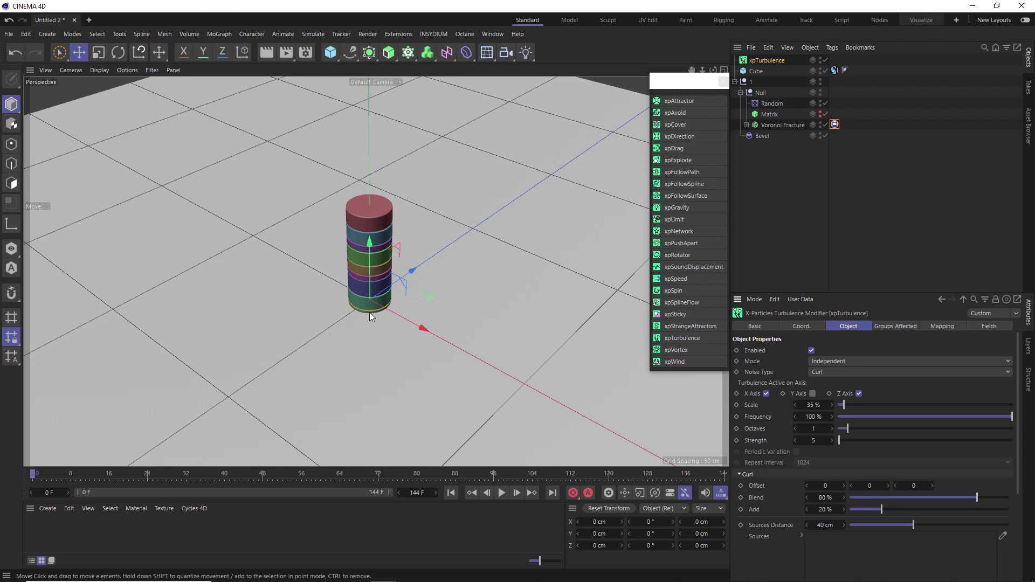
click(436, 35)
Step: Add xpBulletConstraints under null 1 and add Voronoi Fracture to its Objects list
mouse_move(446, 68)
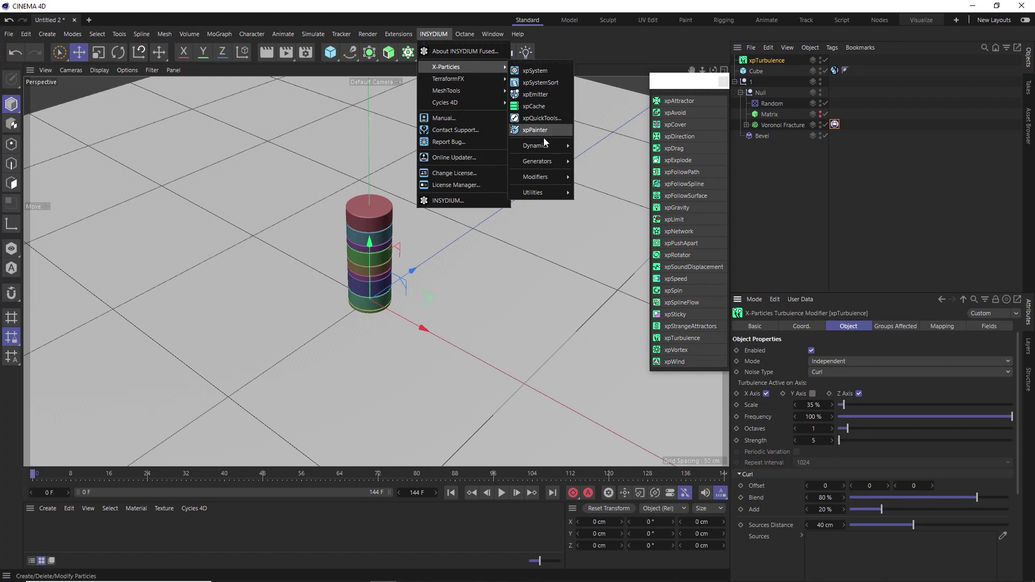
mouse_move(529, 145)
mouse_move(603, 148)
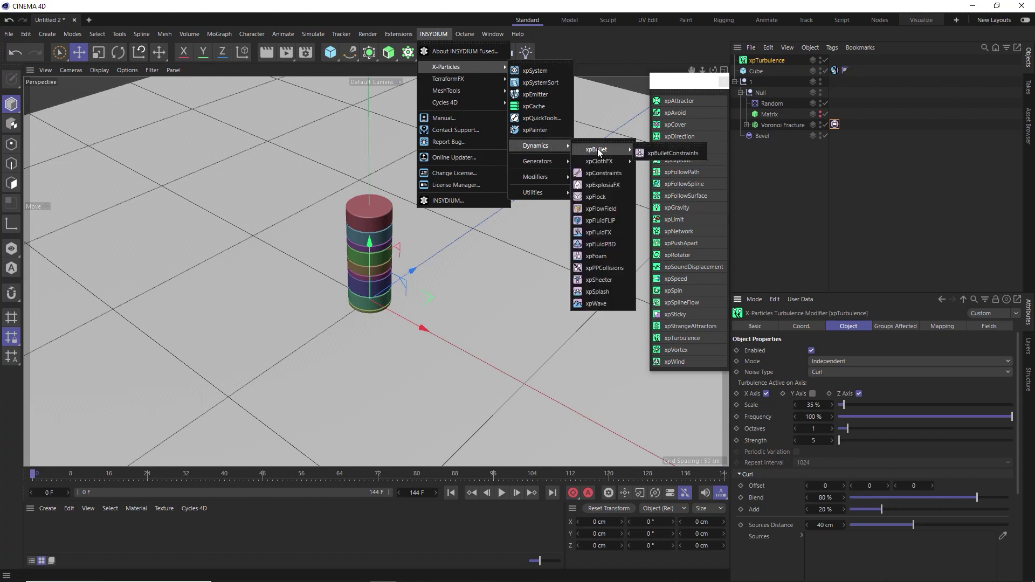
click(680, 153)
drag(774, 59, 756, 98)
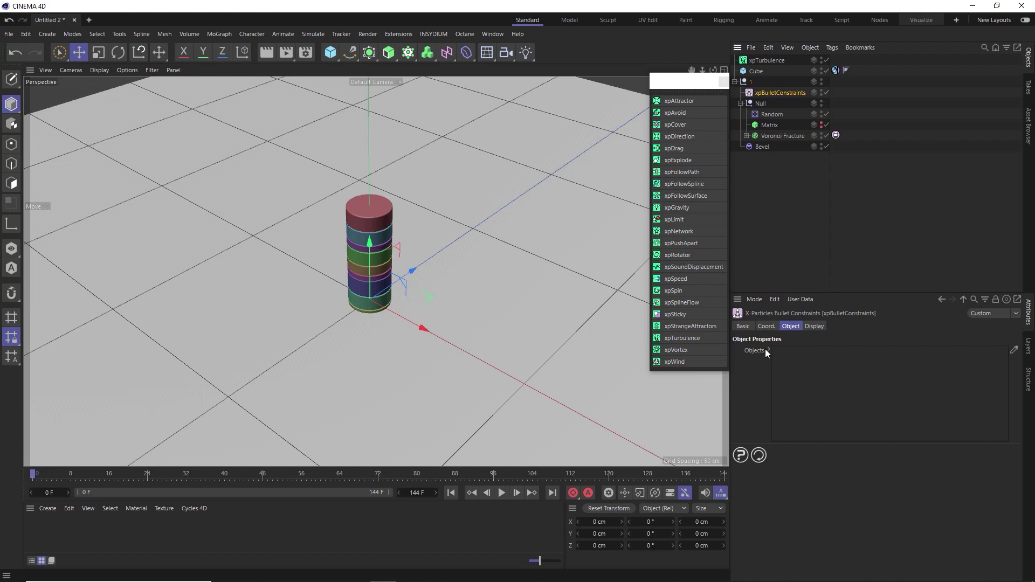
click(785, 136)
drag(785, 135, 853, 380)
Step: Set the constraint type to Sticky connecting to Self, with Fixed Constraint turned off
click(825, 352)
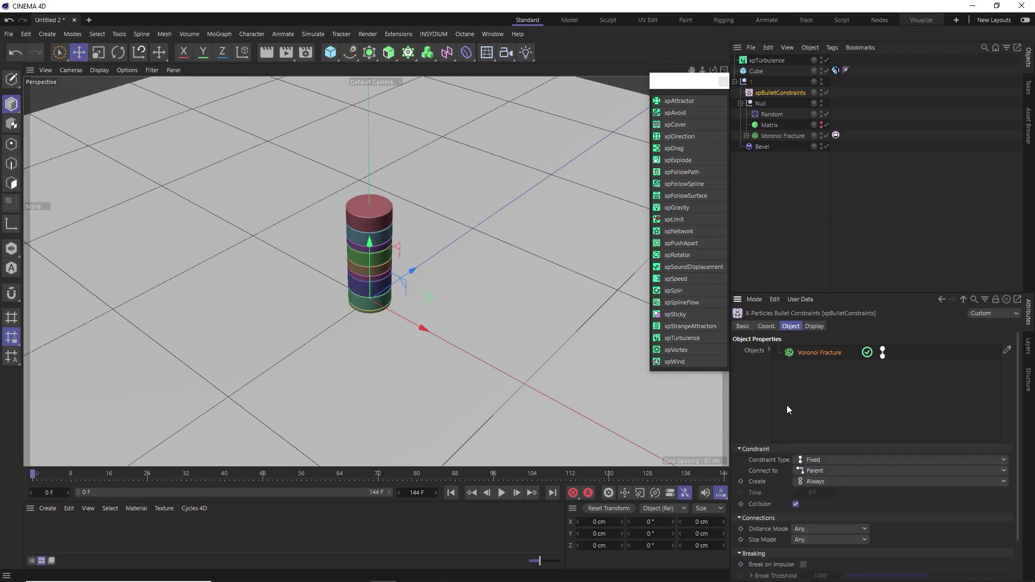
scroll(764, 421, down, 2)
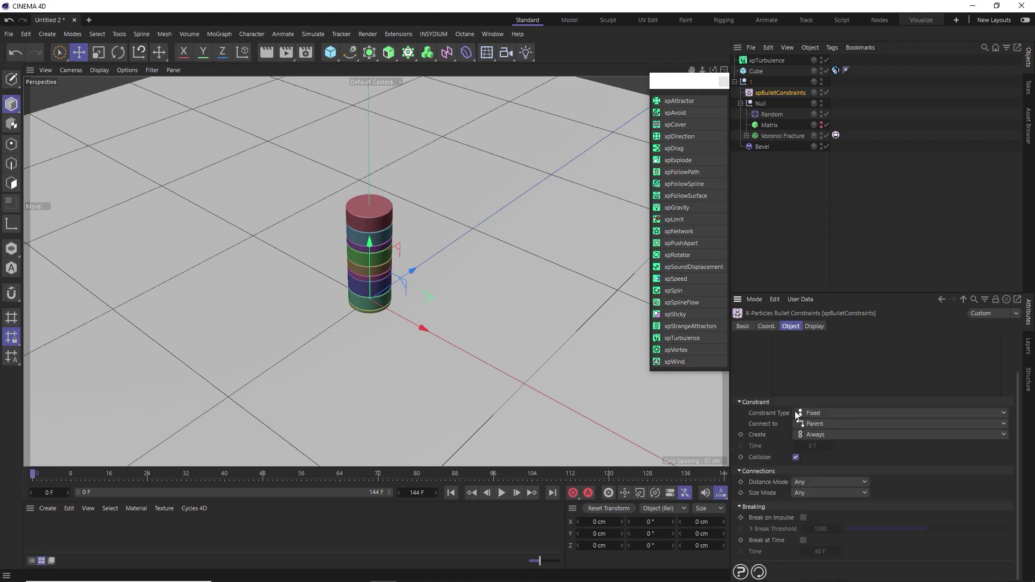
click(808, 413)
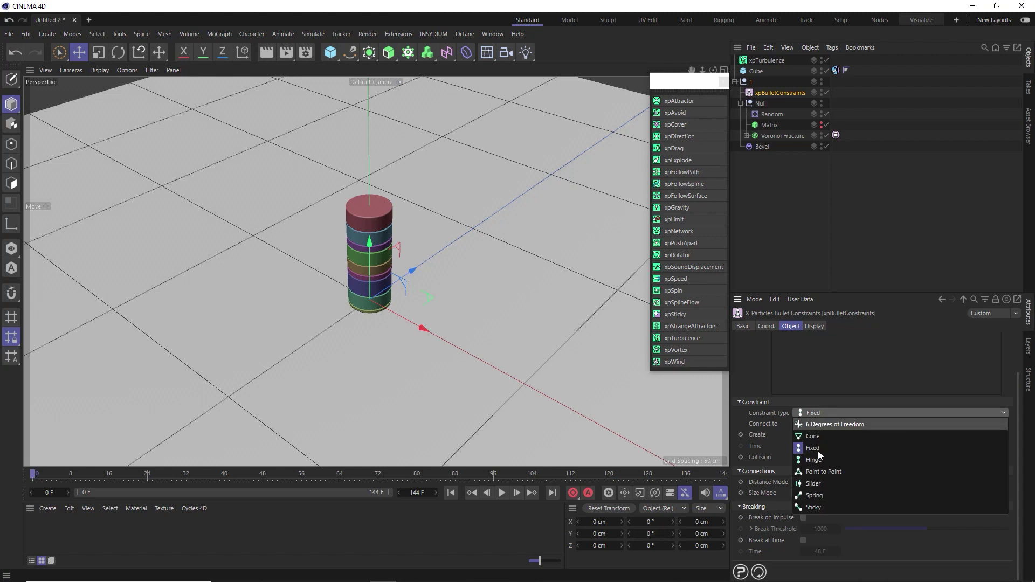
click(821, 505)
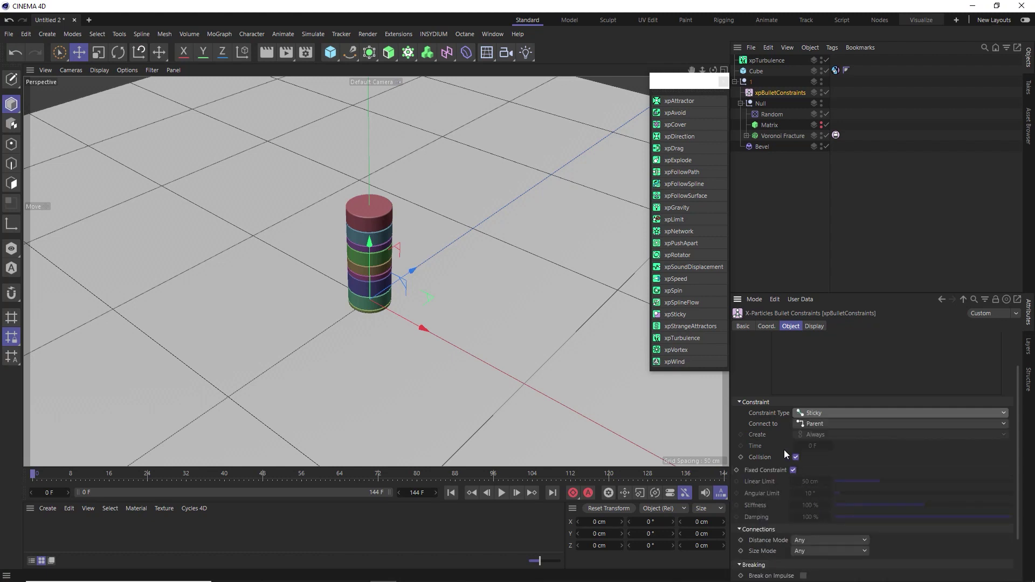
click(812, 423)
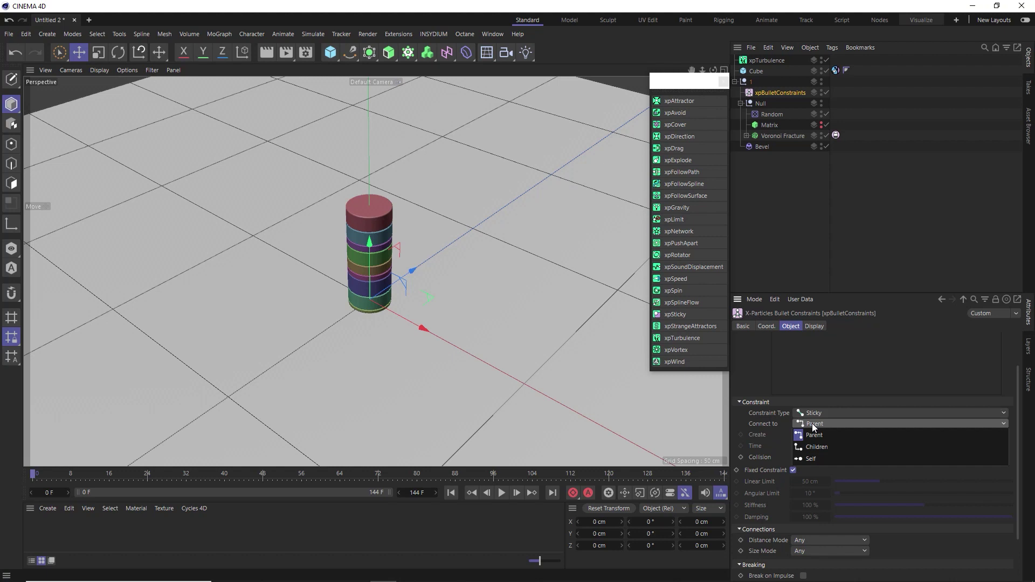
click(810, 458)
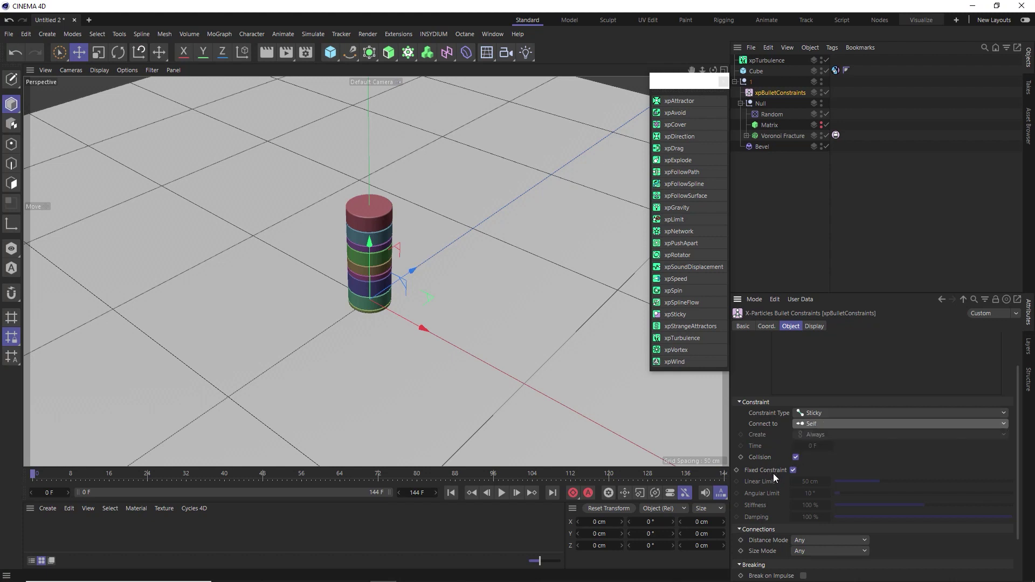
click(793, 469)
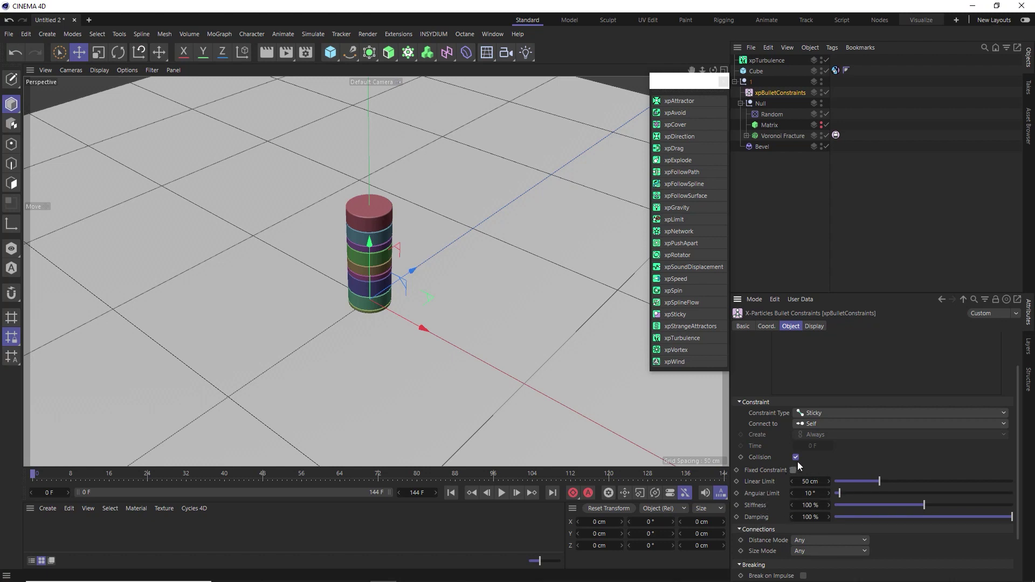
scroll(760, 520, down, 3)
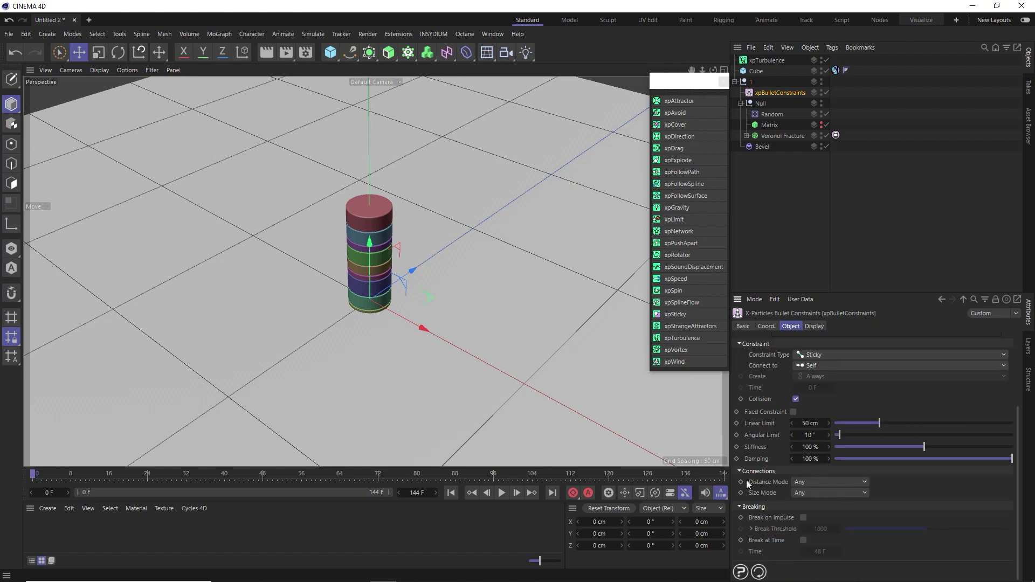
click(502, 492)
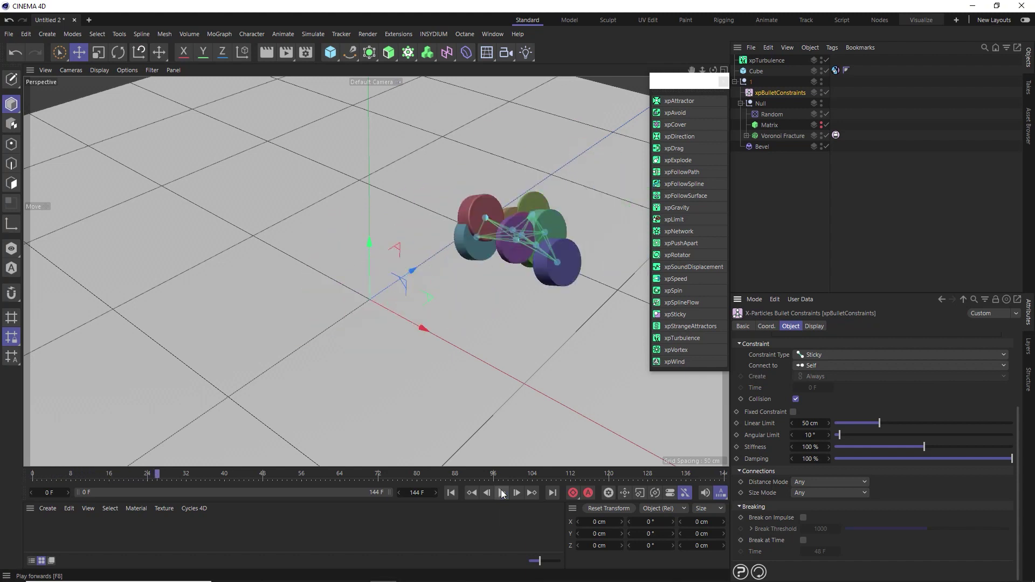
click(451, 492)
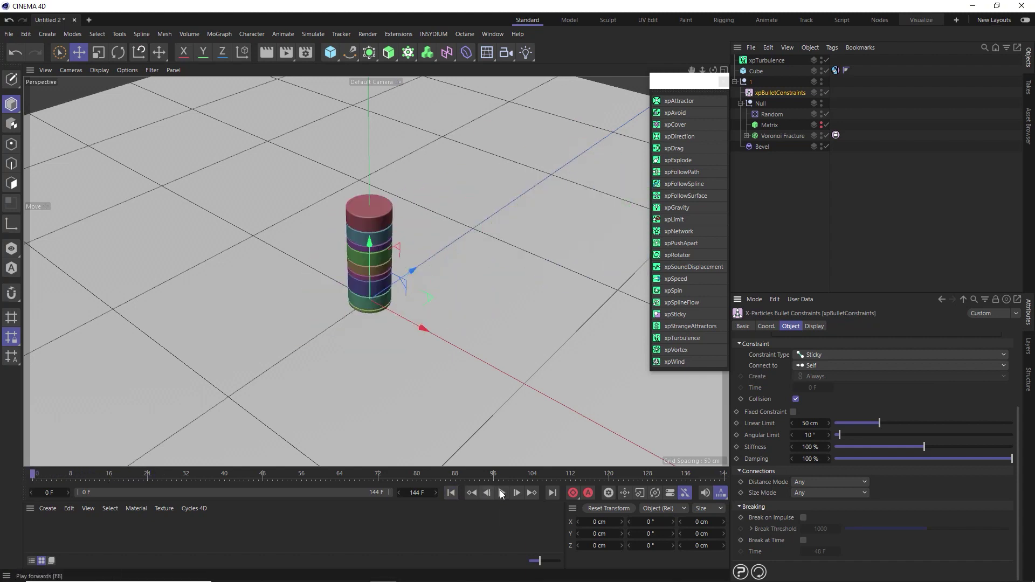
click(502, 493)
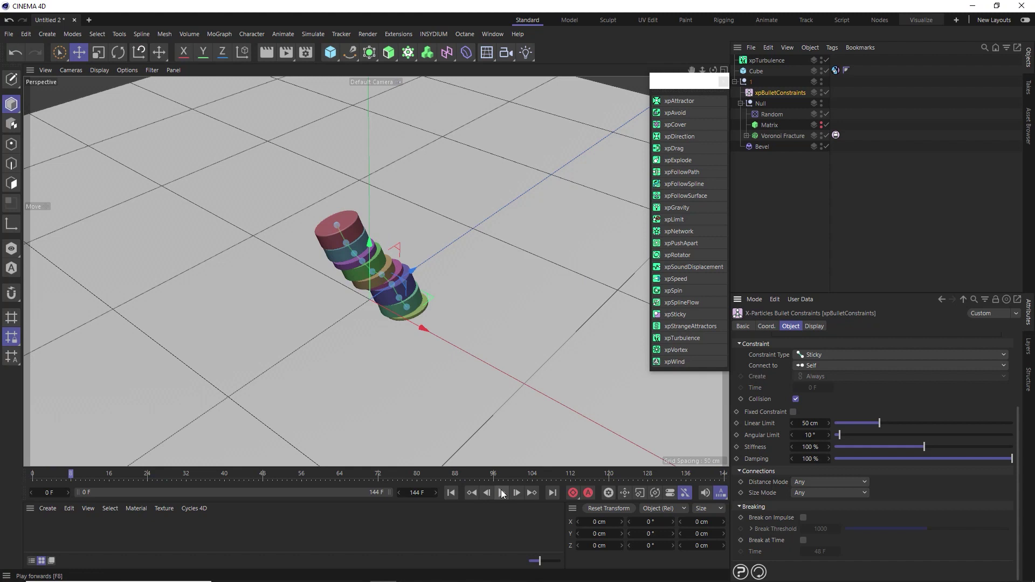
click(501, 492)
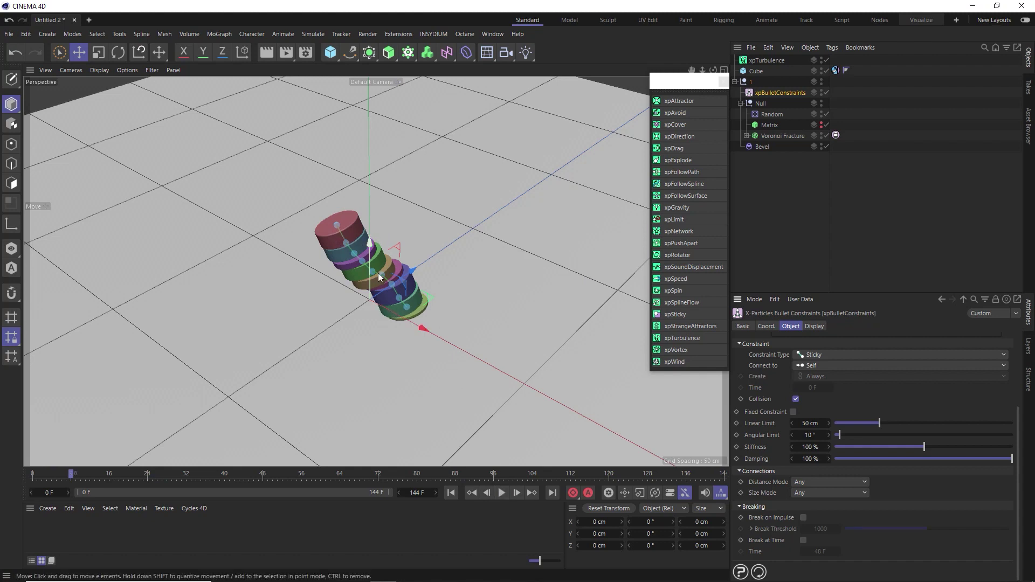
click(500, 494)
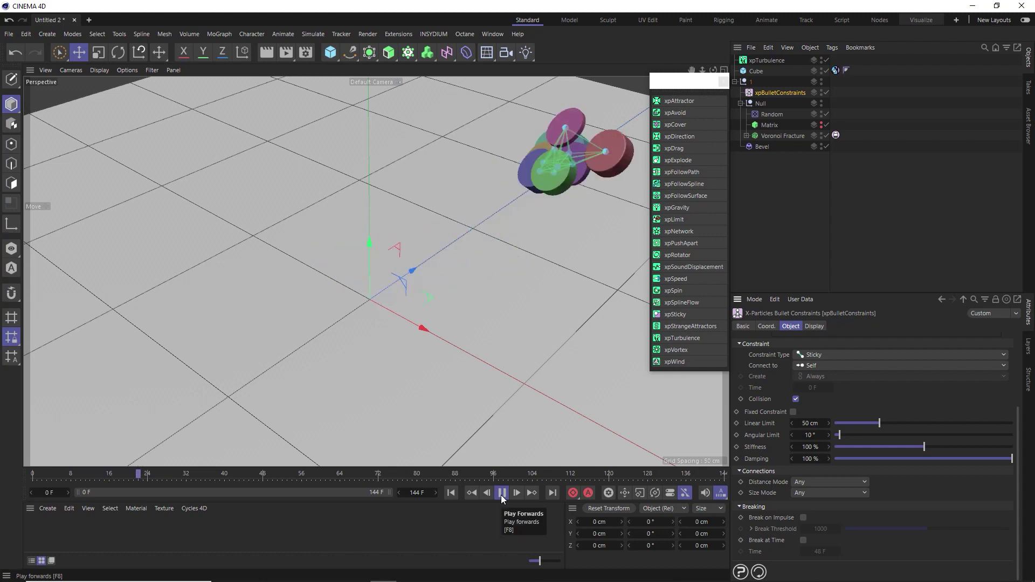
click(501, 494)
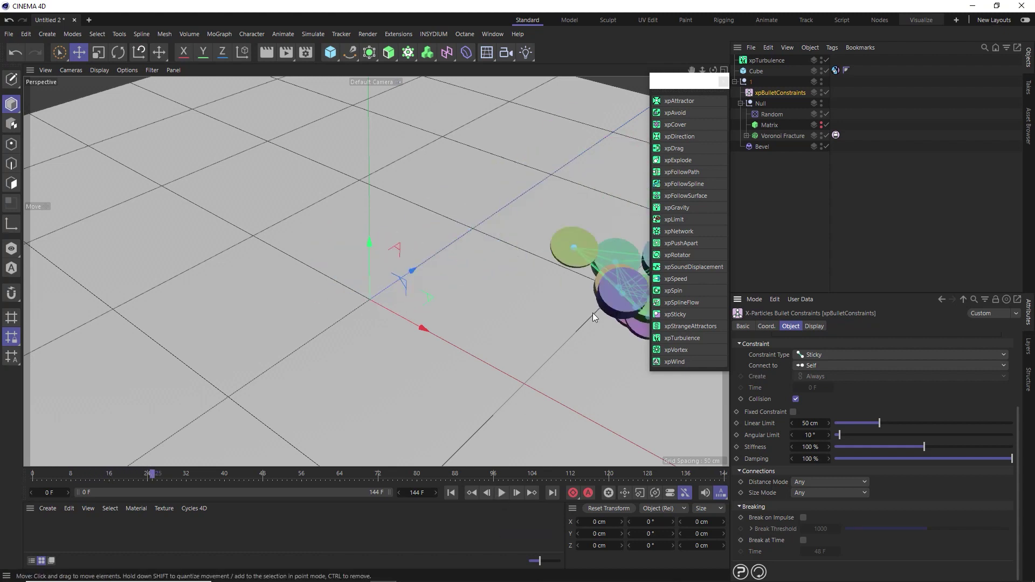
click(451, 493)
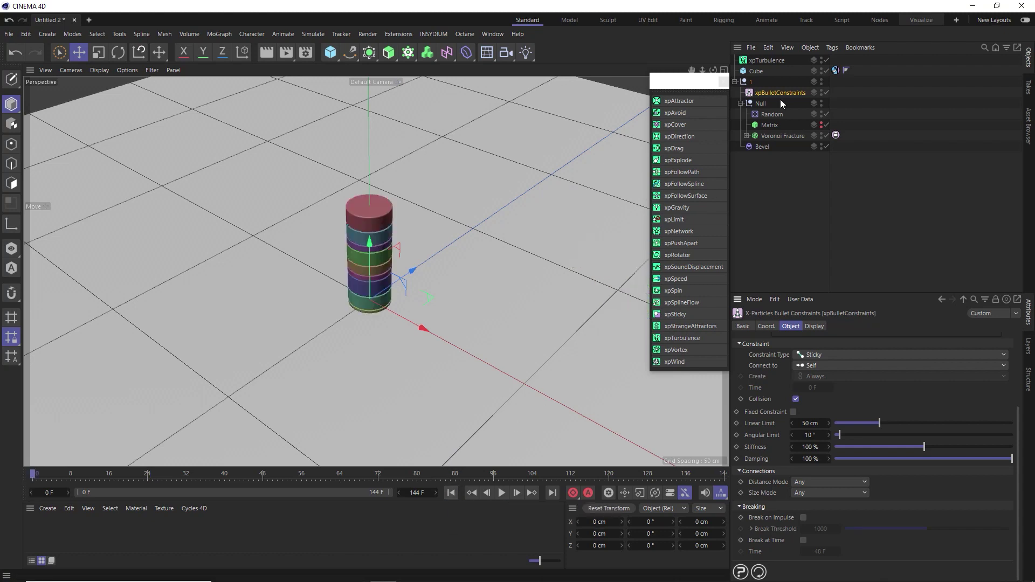
Step: Select the xpTurbulence modifier and bring up its Fields settings with the empty field list
click(776, 60)
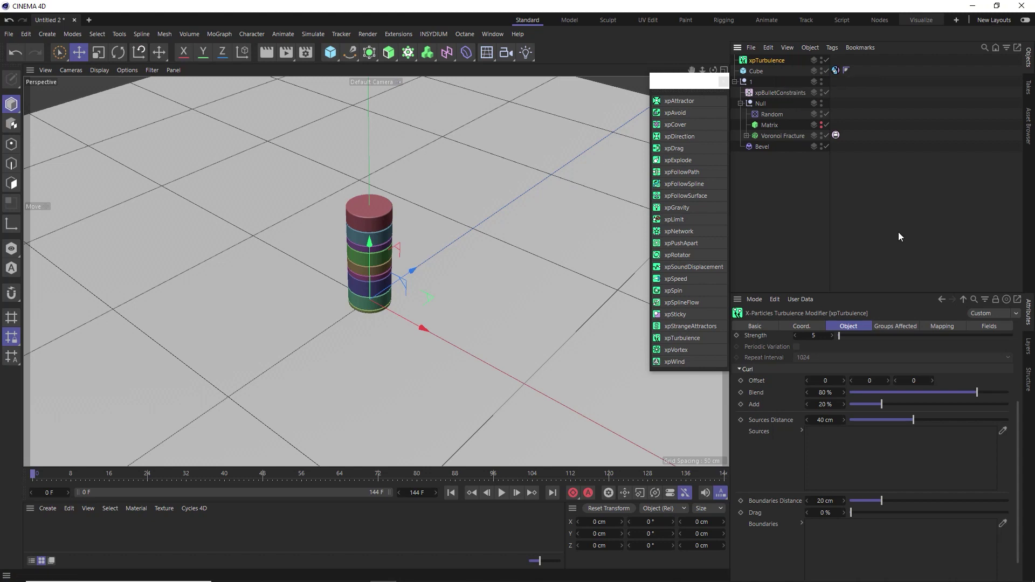
click(980, 326)
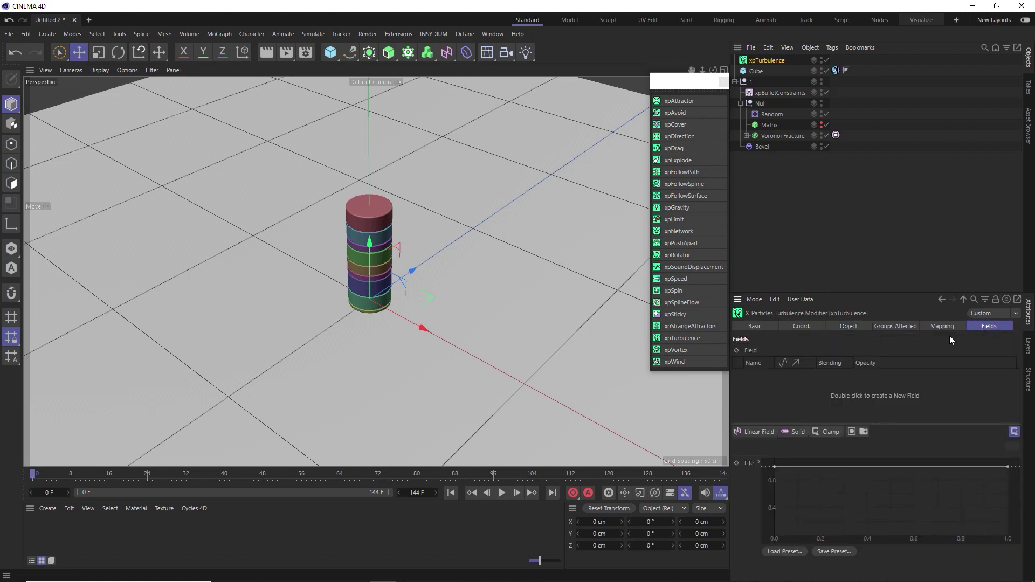
Step: Add a Box Field to xpTurbulence's field list and frame the scene
click(769, 434)
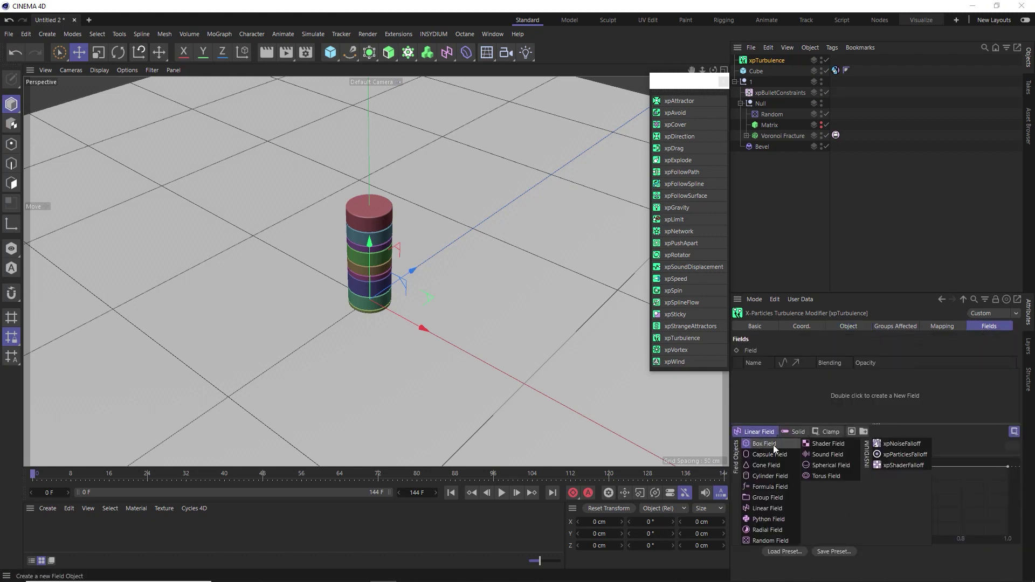
click(774, 444)
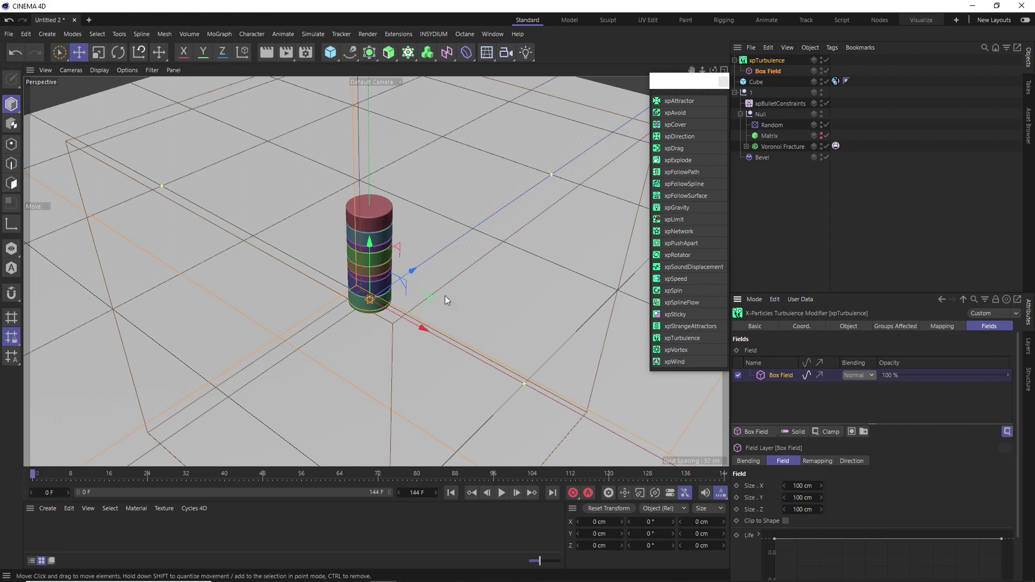
key(h)
Step: Resize the Box Field into a thin slab of about 292.562 × 8.807 × 236.866 cm
alt+drag(349, 307, 635, 232)
alt+drag(457, 244, 331, 273)
drag(539, 324, 559, 340)
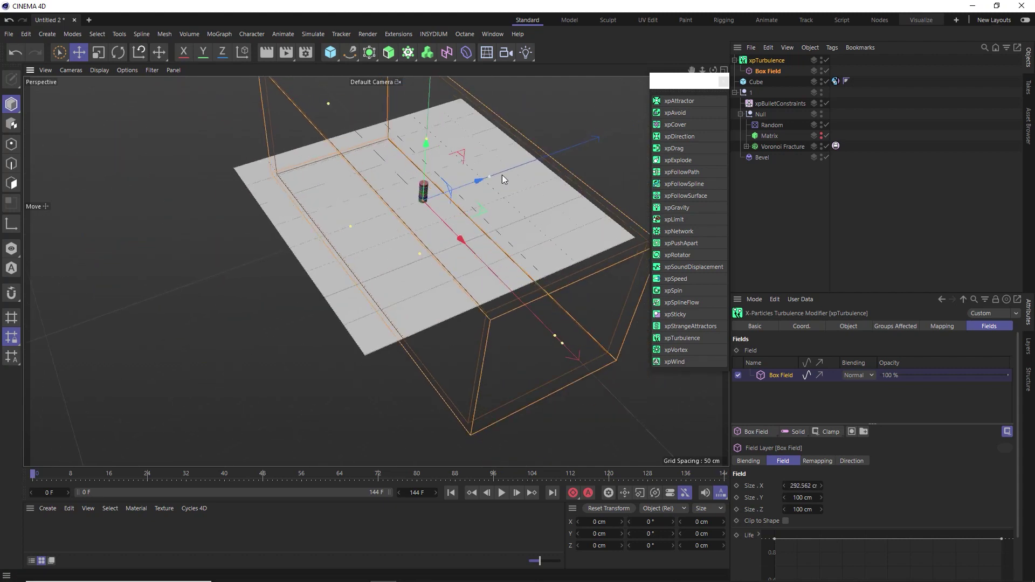
alt+drag(365, 265, 301, 289)
alt+right_drag(301, 289, 238, 330)
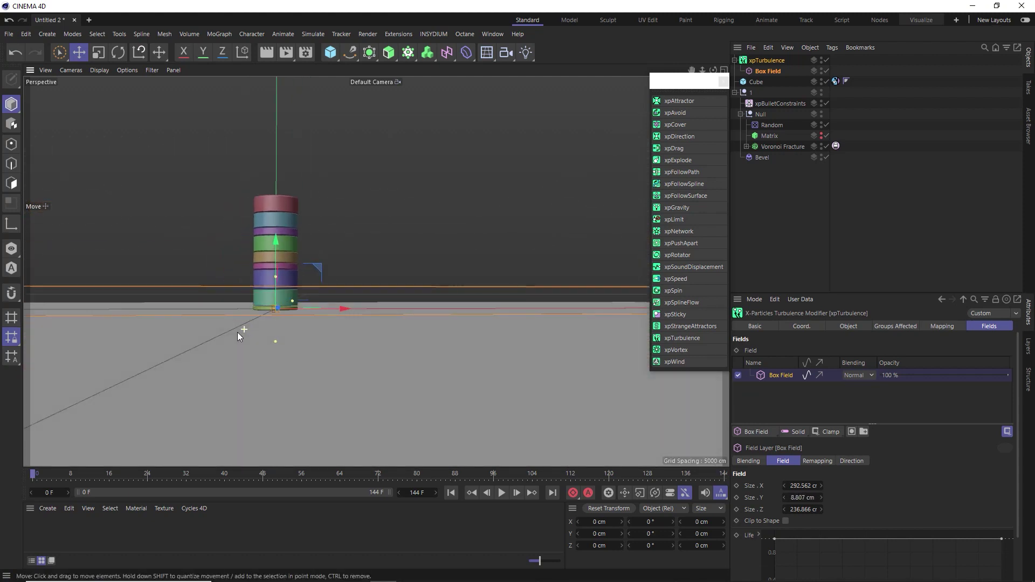
mouse_move(276, 291)
mouse_down()
mouse_move(275, 256)
mouse_move(286, 291)
mouse_move(280, 276)
mouse_up()
alt+right_drag(278, 275, 340, 244)
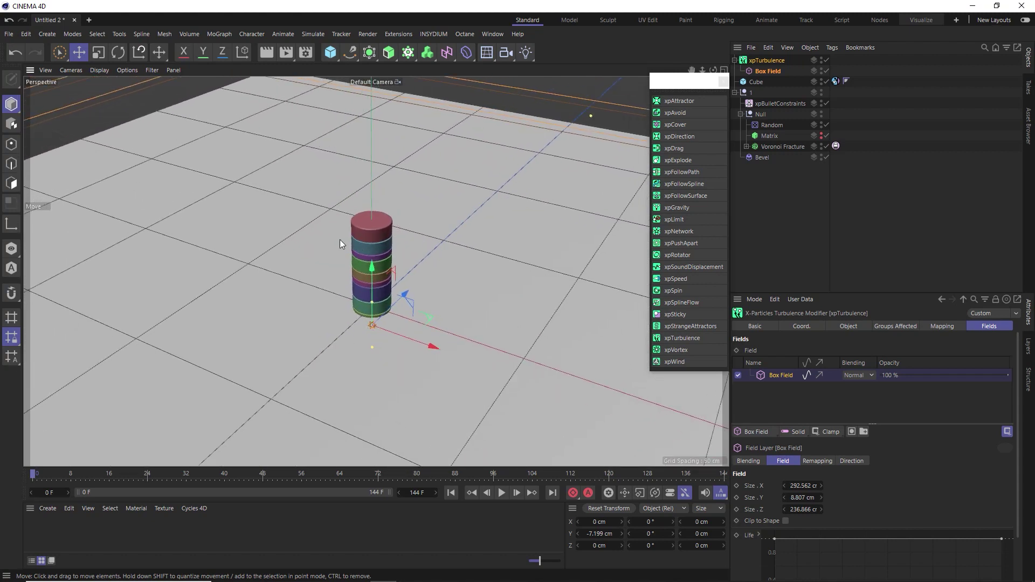
click(502, 492)
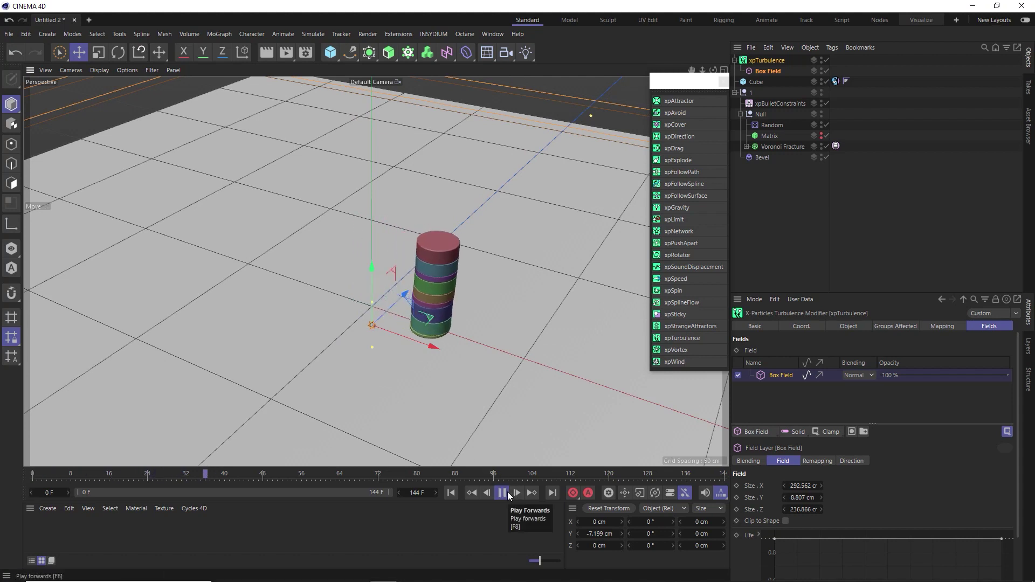
click(504, 493)
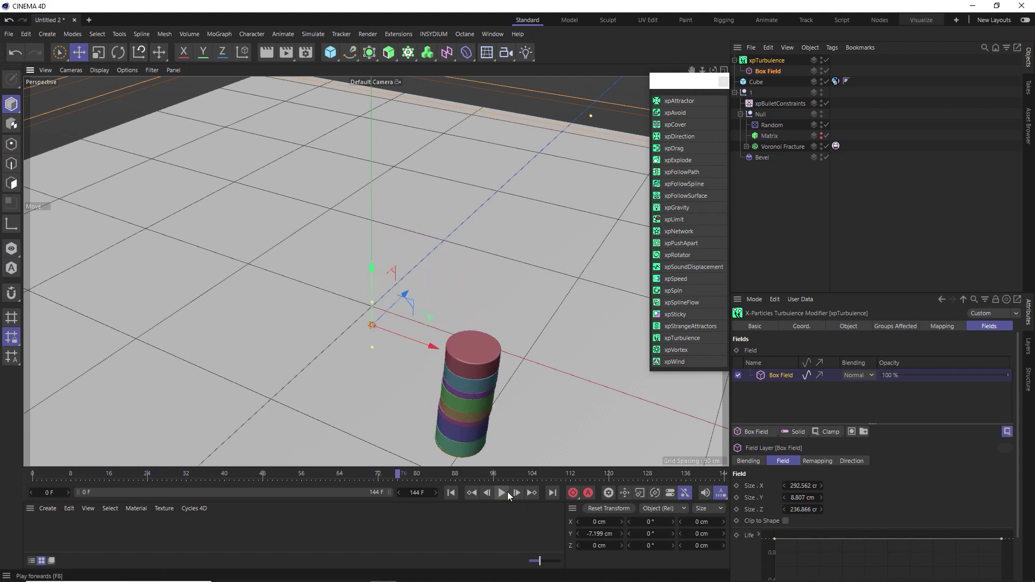
scroll(394, 320, down, 5)
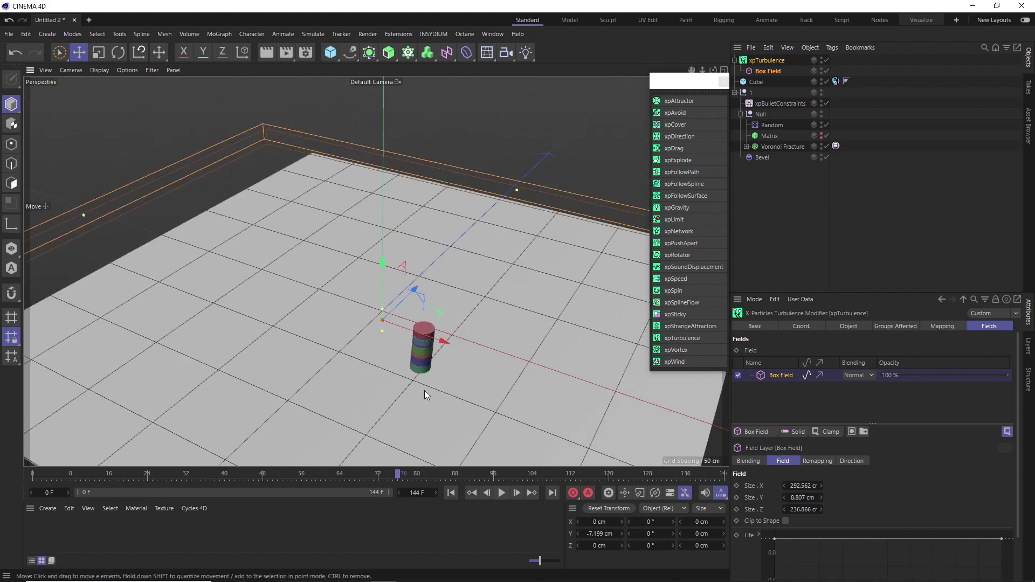
key(shift+f)
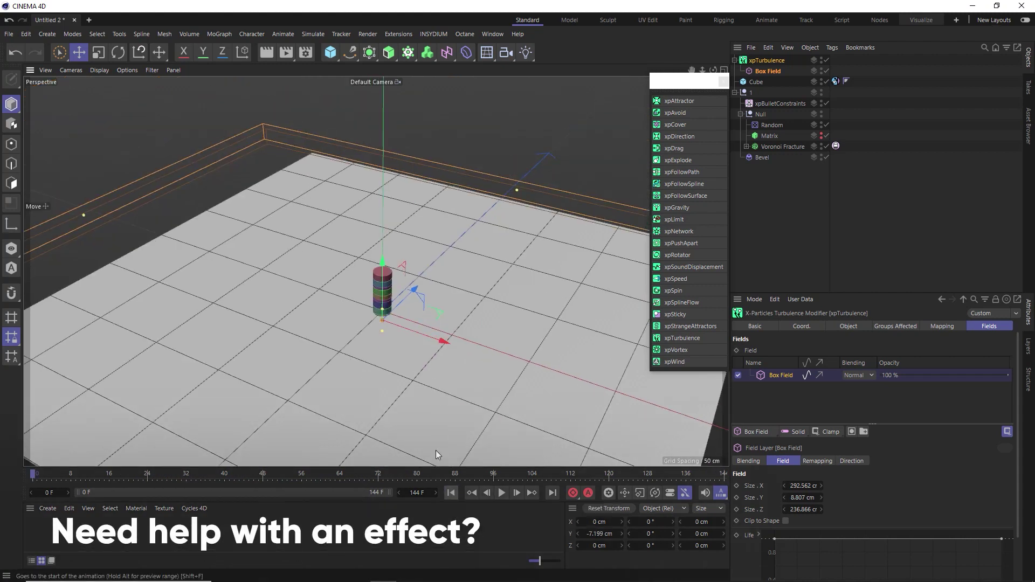
scroll(381, 292, up, 8)
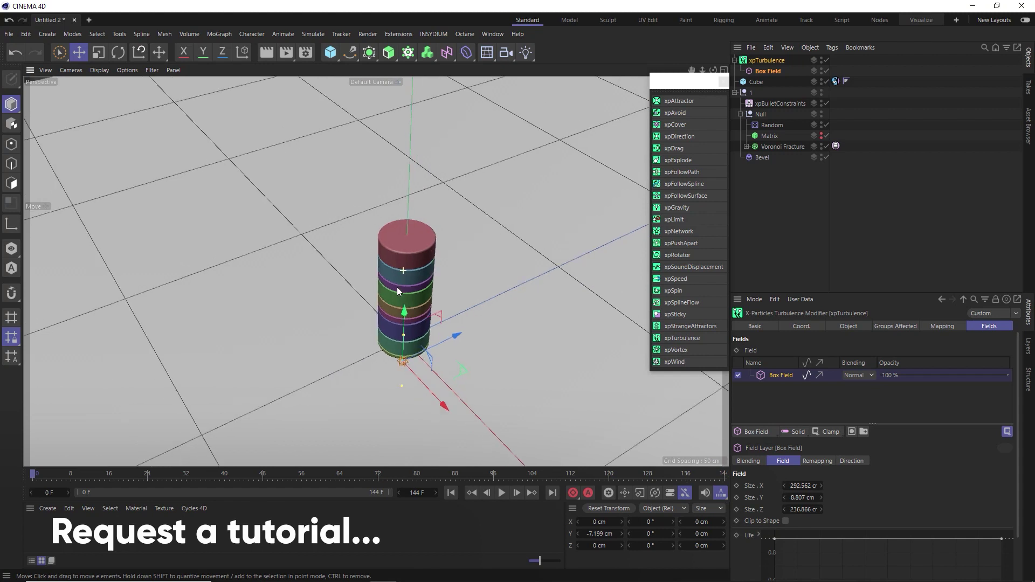
scroll(352, 267, down, 2)
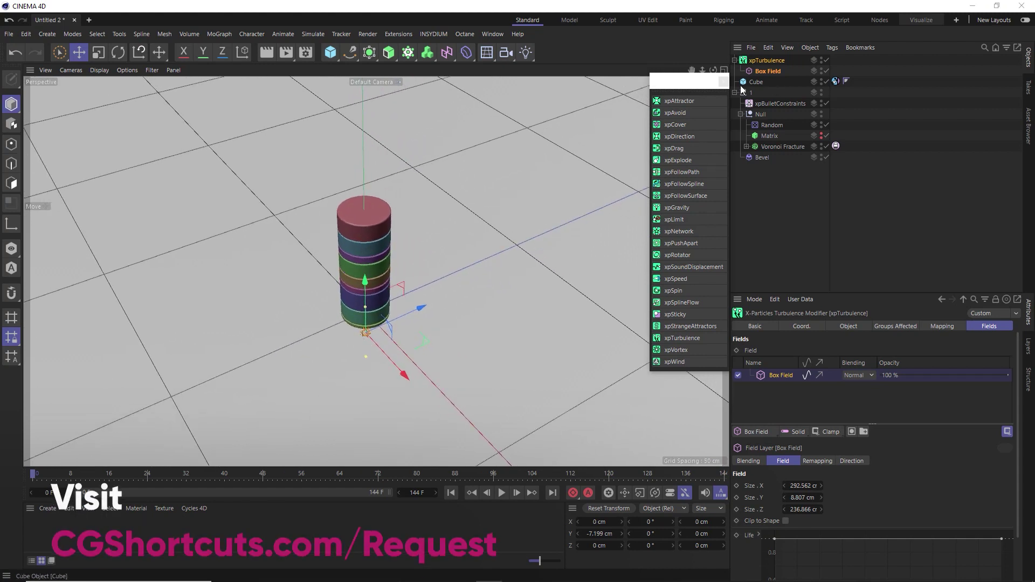
Step: Tidy the Object Manager hierarchy and rename the Cube object to 'Floor'
click(728, 85)
click(735, 92)
click(735, 60)
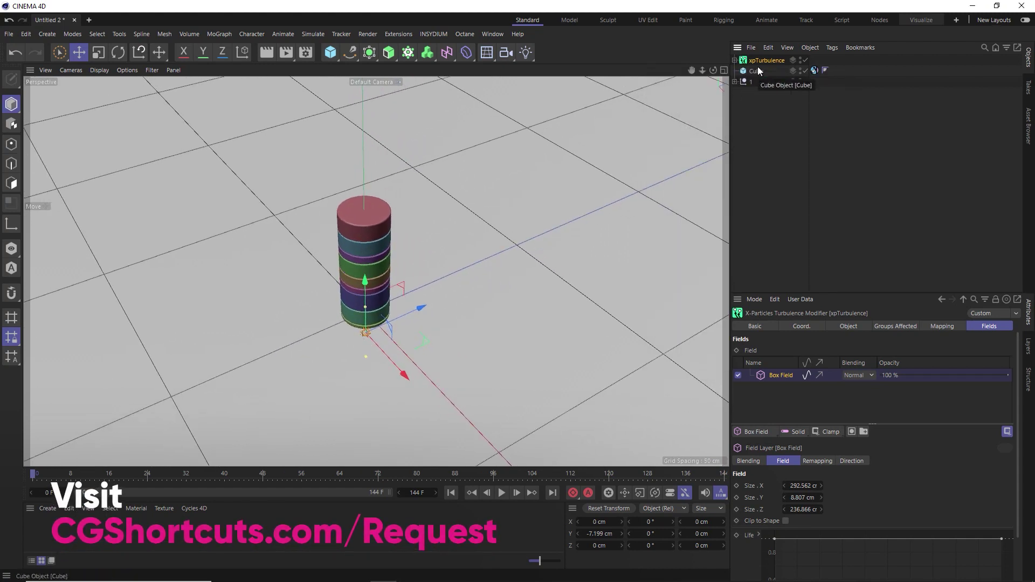
double_click(756, 71)
text(Fl)
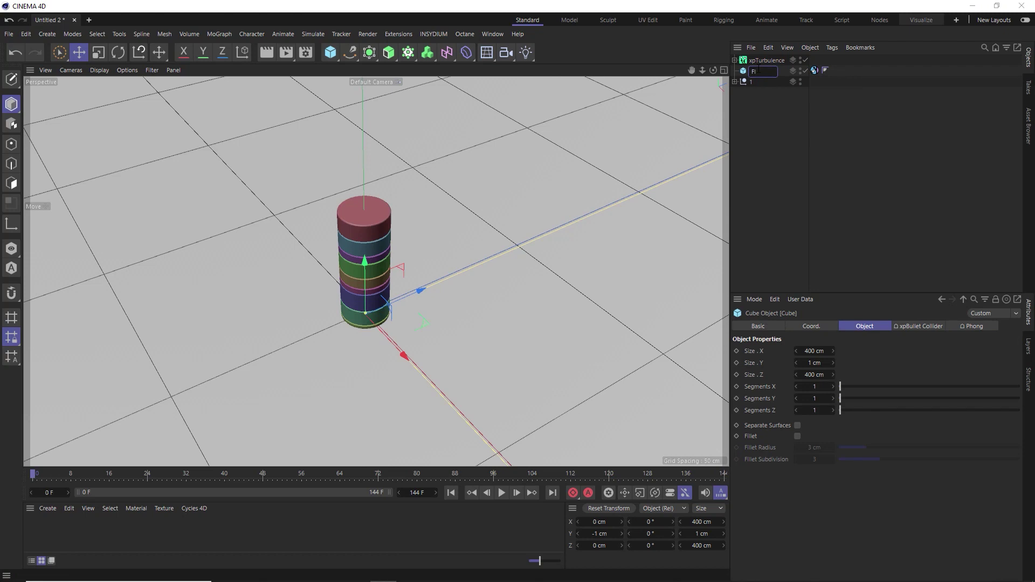
text(oor)
key(Return)
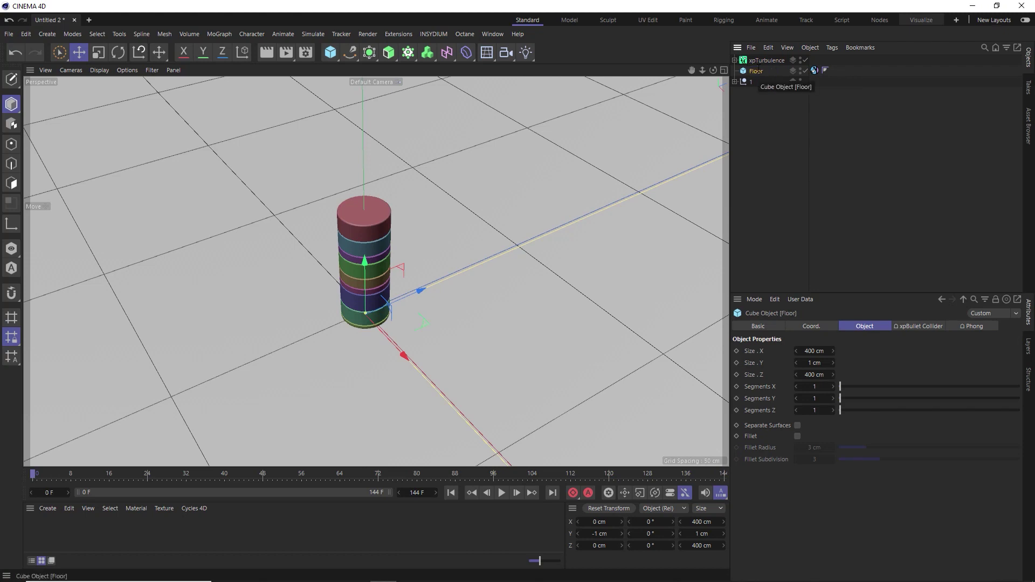
Step: Duplicate group 1 as group '2' and move it beside the first stack
click(751, 83)
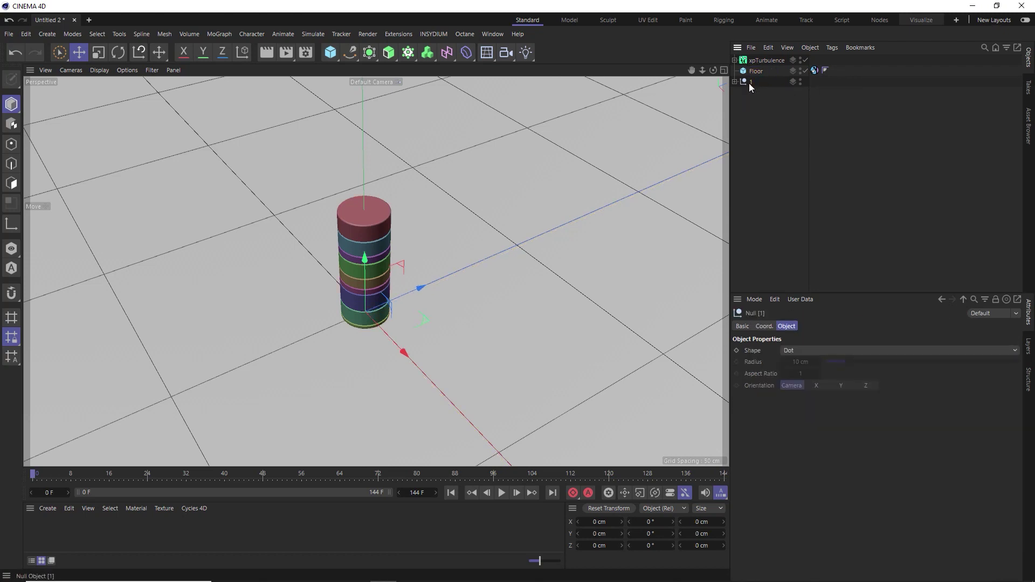
ctrl+drag(749, 86, 748, 81)
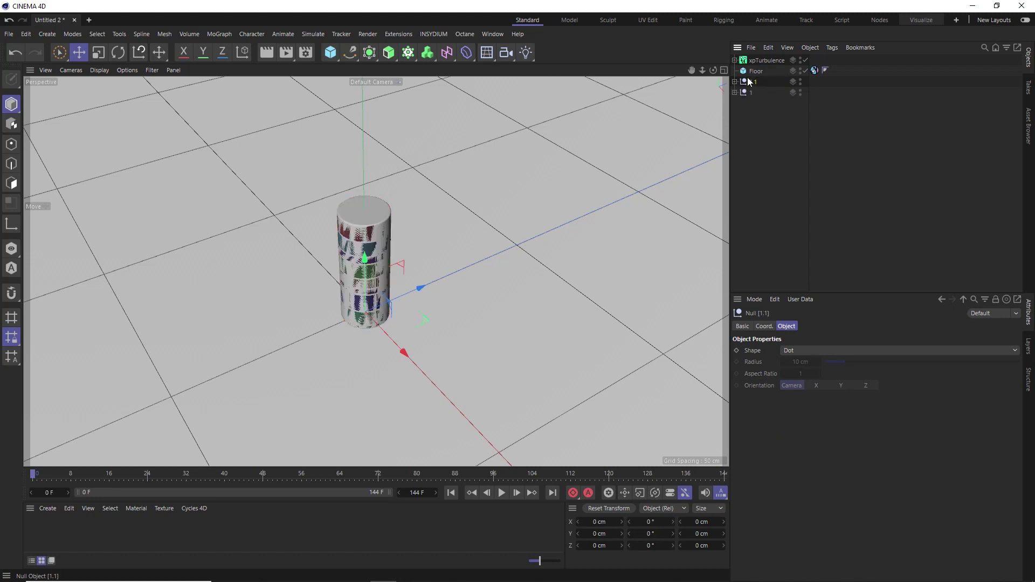
double_click(751, 81)
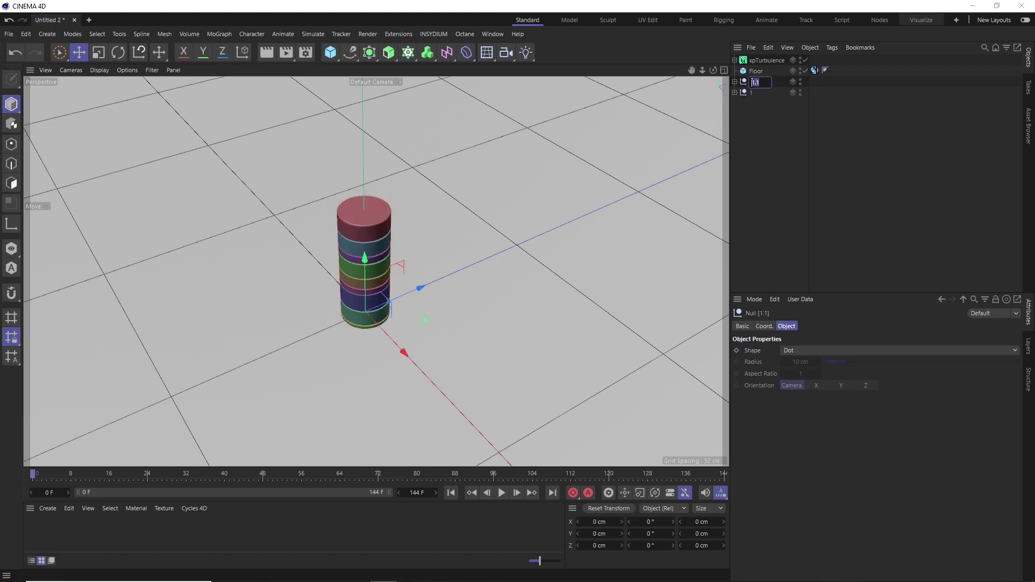
text(2)
key(Return)
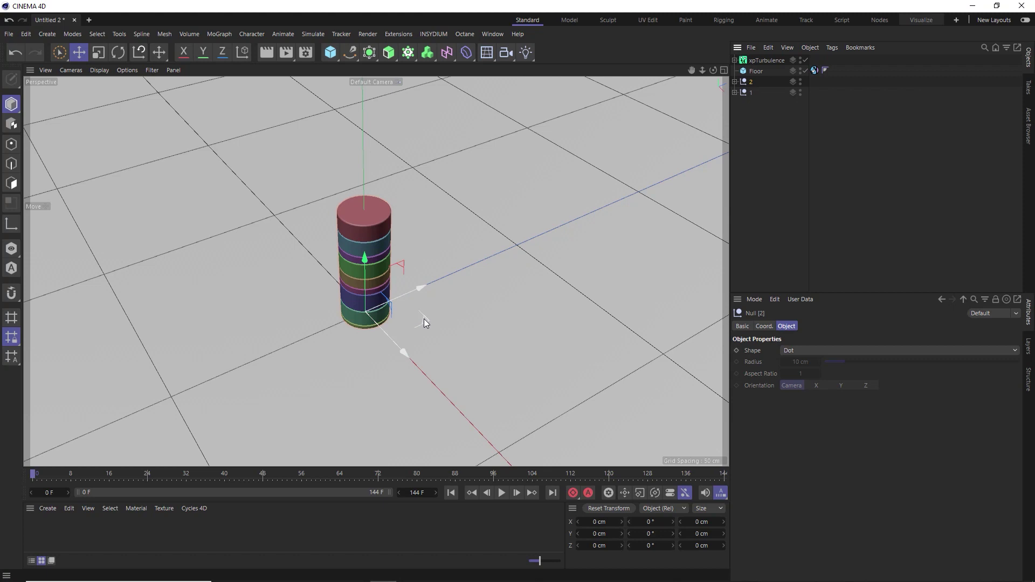
drag(424, 318, 493, 326)
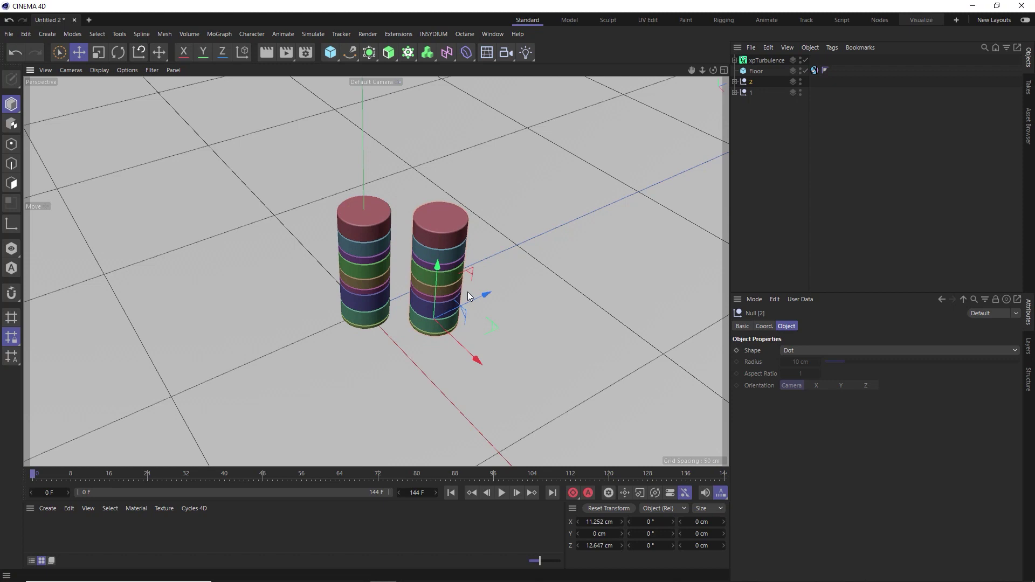
Step: Set group 2's Extrude Offset to 24 cm
click(735, 82)
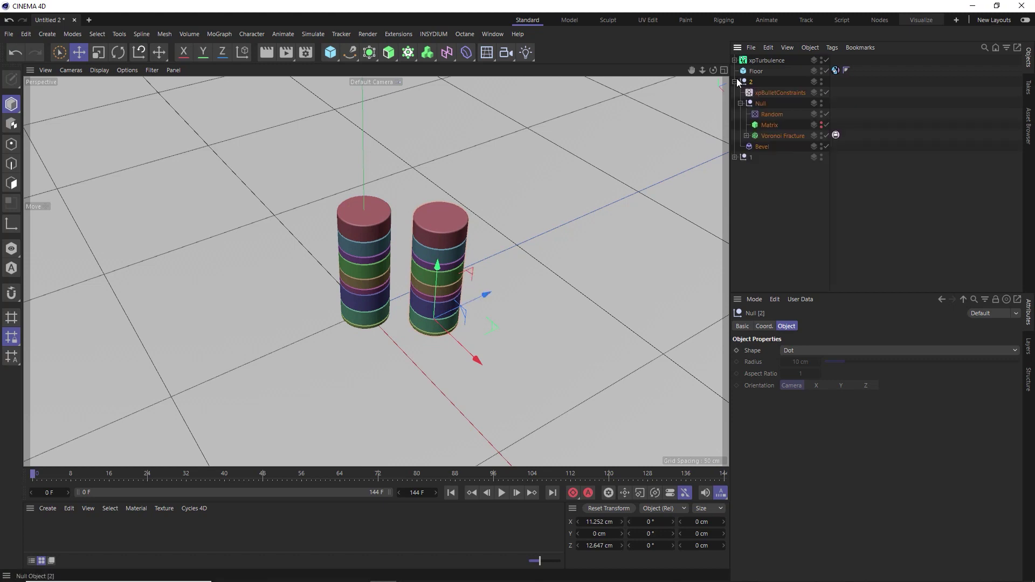
click(747, 135)
click(768, 146)
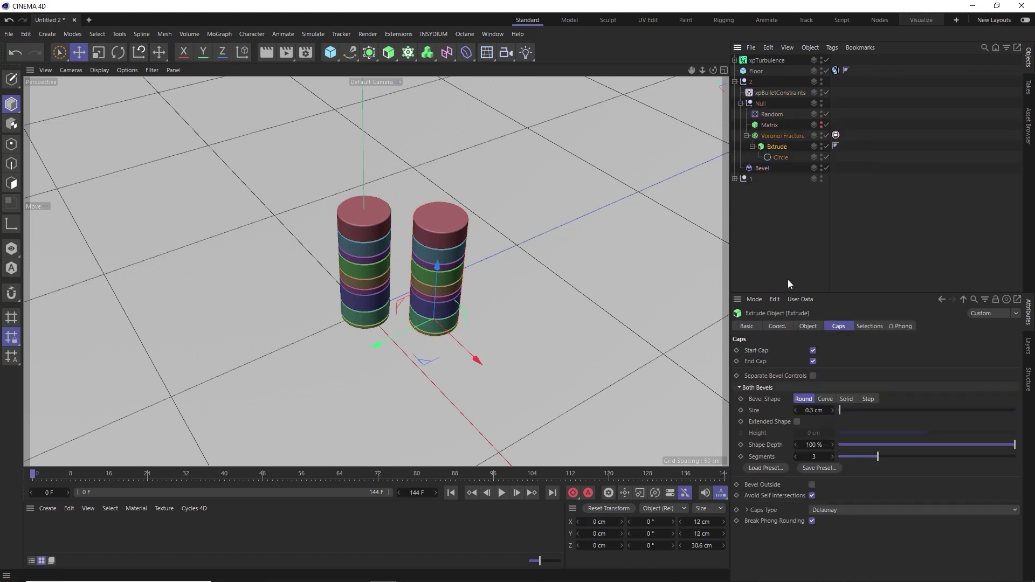
click(806, 330)
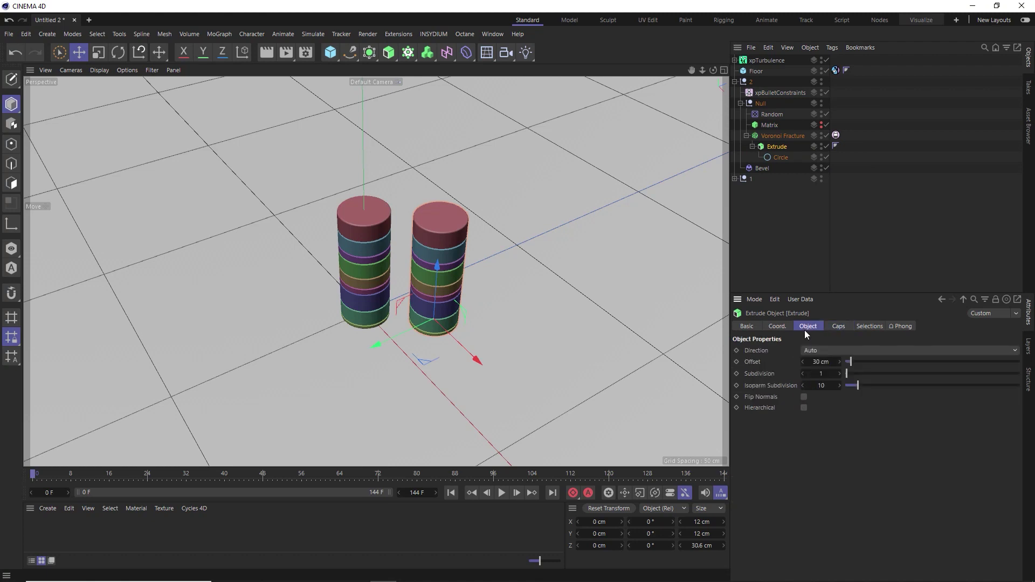
double_click(821, 362)
text(24)
key(Return)
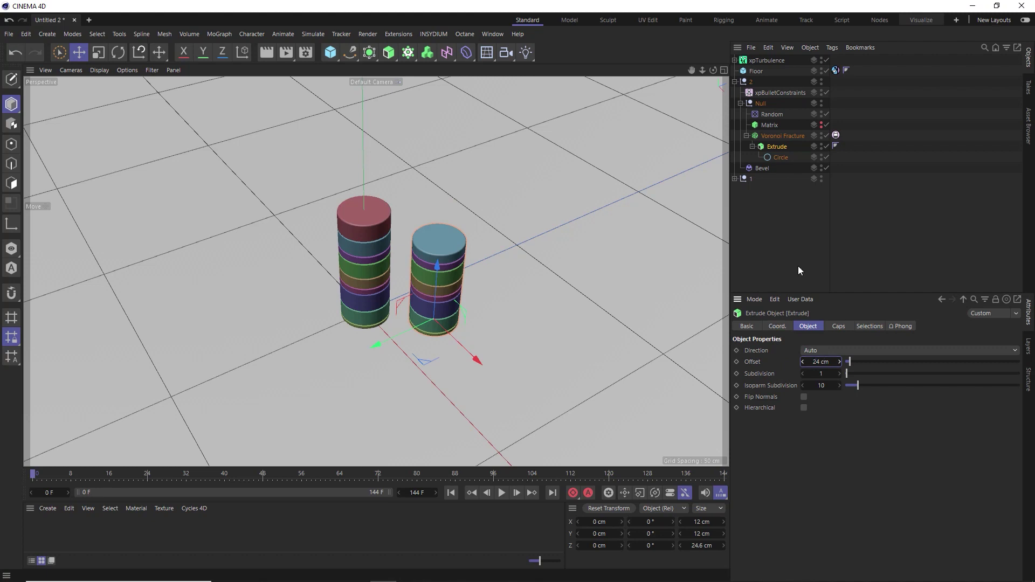
Step: Change group 2's Random effector seed to 12367 to reshuffle slice colours
click(765, 115)
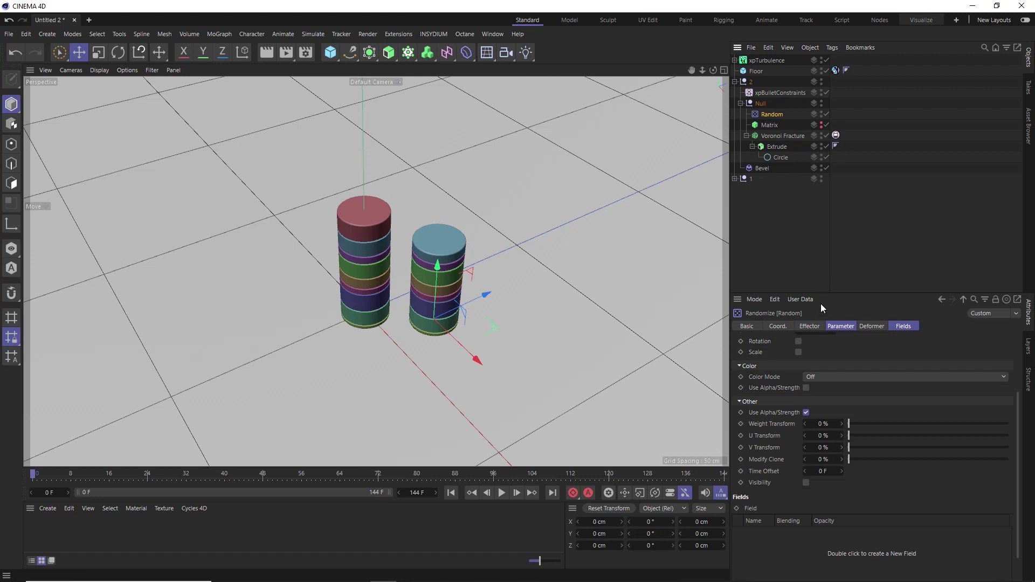
click(812, 327)
drag(777, 426, 697, 349)
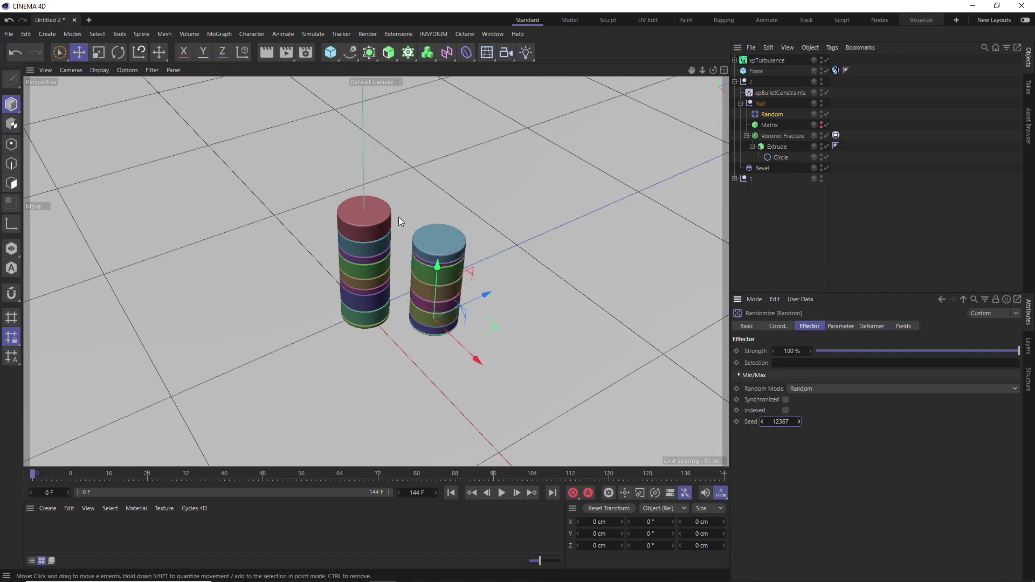
Step: Copy-paste group 2 as group '3' and move it left of the red stack
click(735, 81)
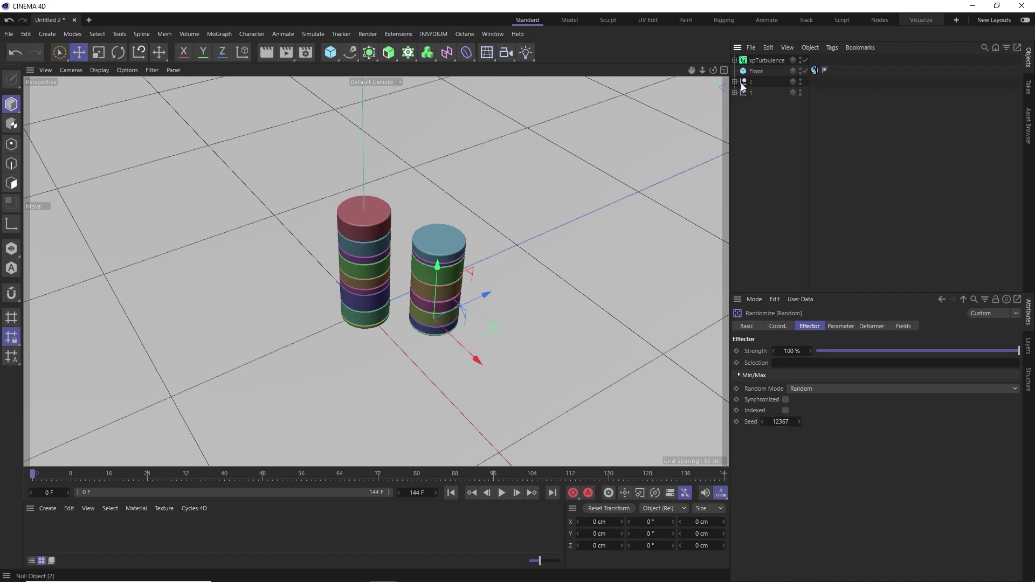
click(753, 83)
key(ctrl+c)
key(ctrl+v)
double_click(753, 81)
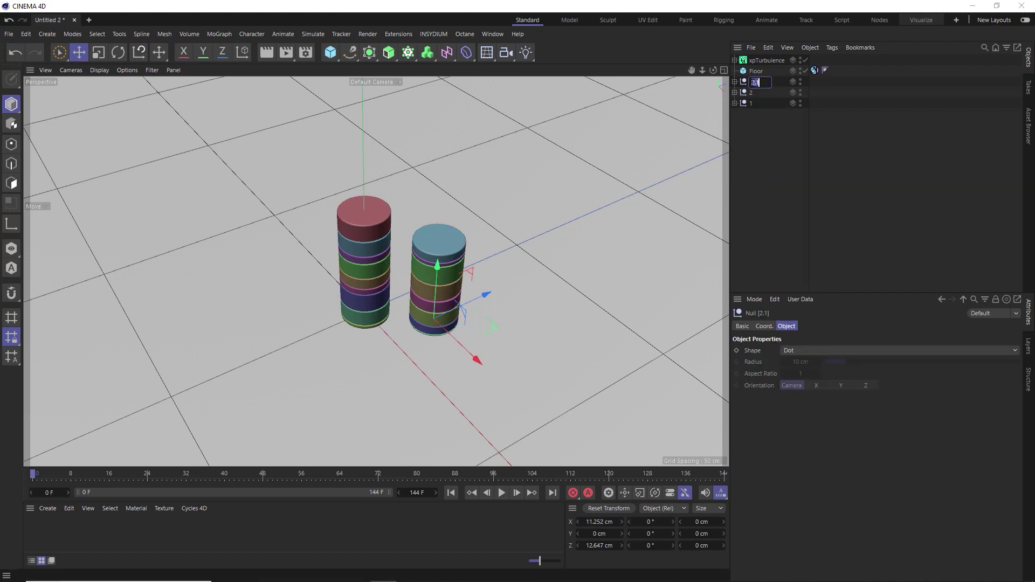
text(3)
key(Return)
drag(479, 337, 345, 330)
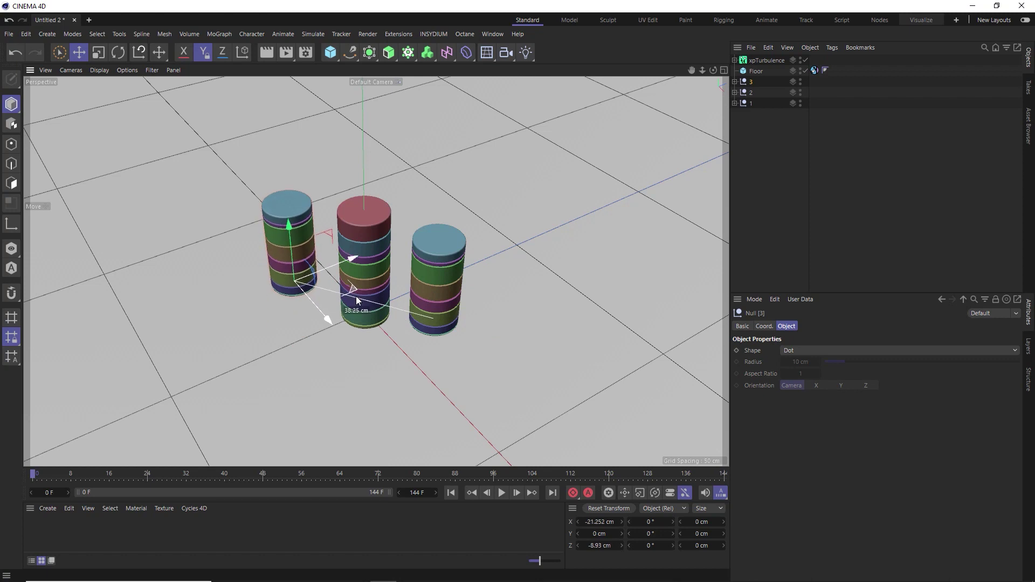
Step: Give stack 3 a 42 cm Extrude Offset and a Matrix count of 7, then bring up its Random effector
click(735, 81)
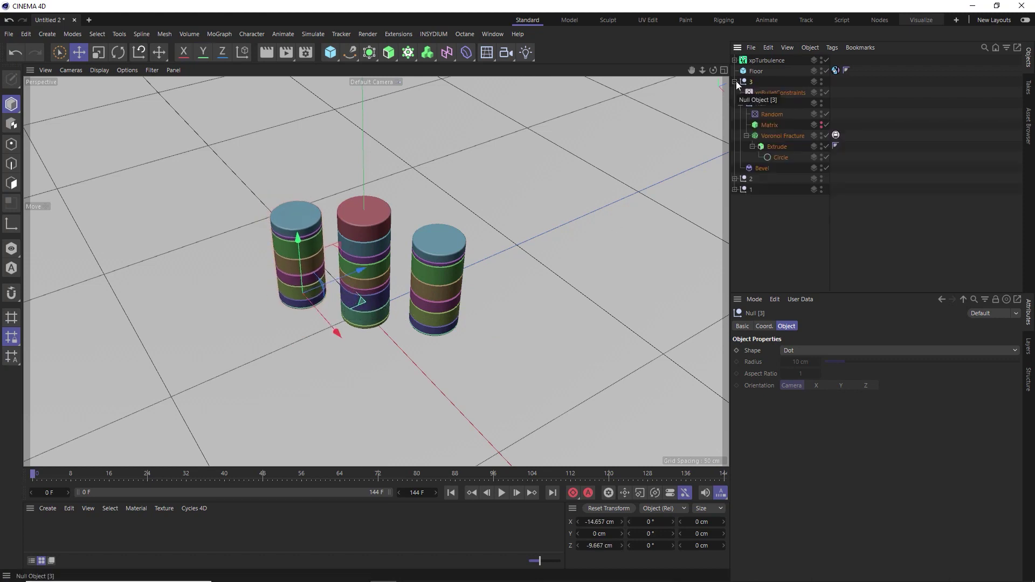
click(773, 151)
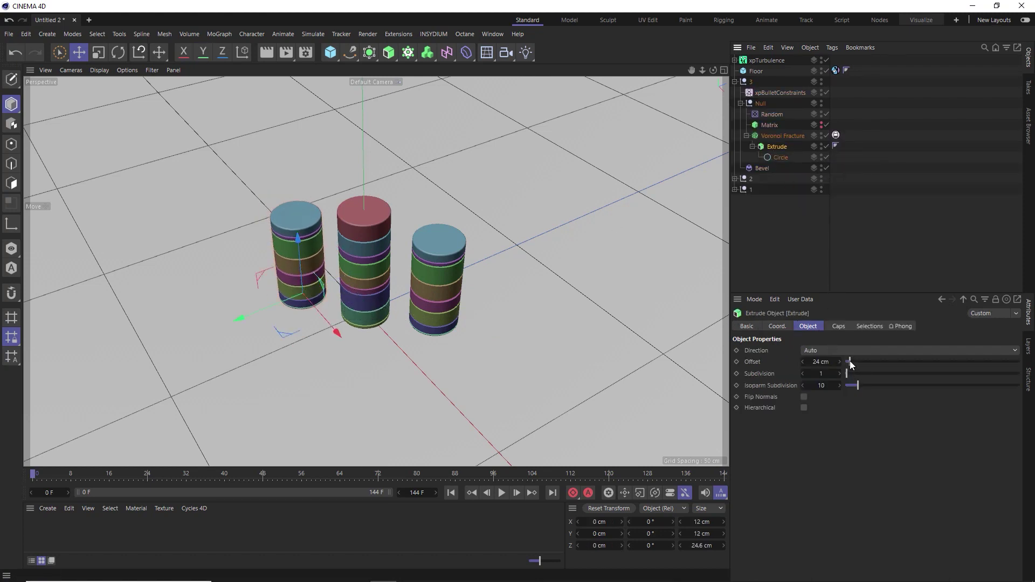
drag(850, 365, 853, 364)
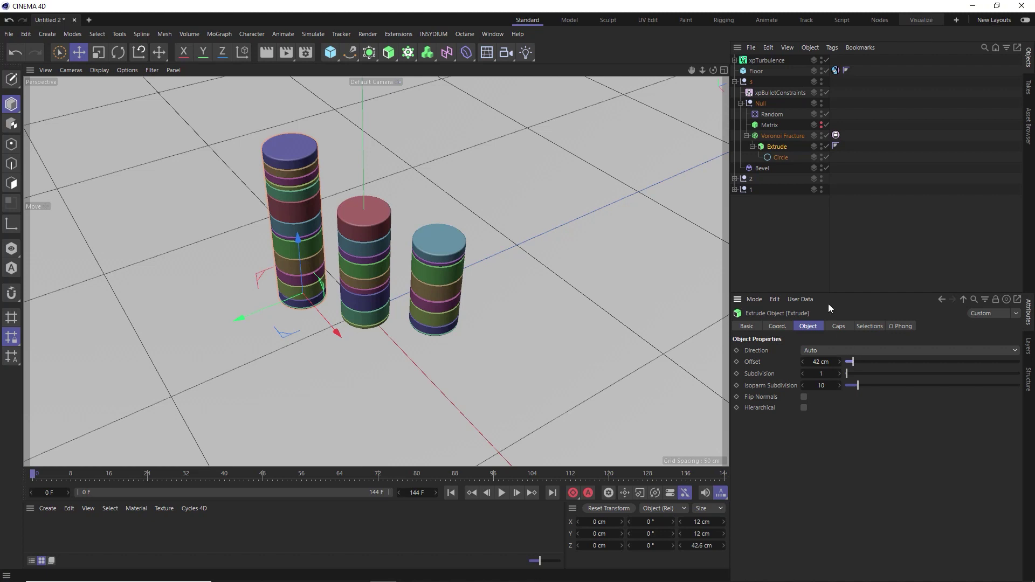
click(768, 127)
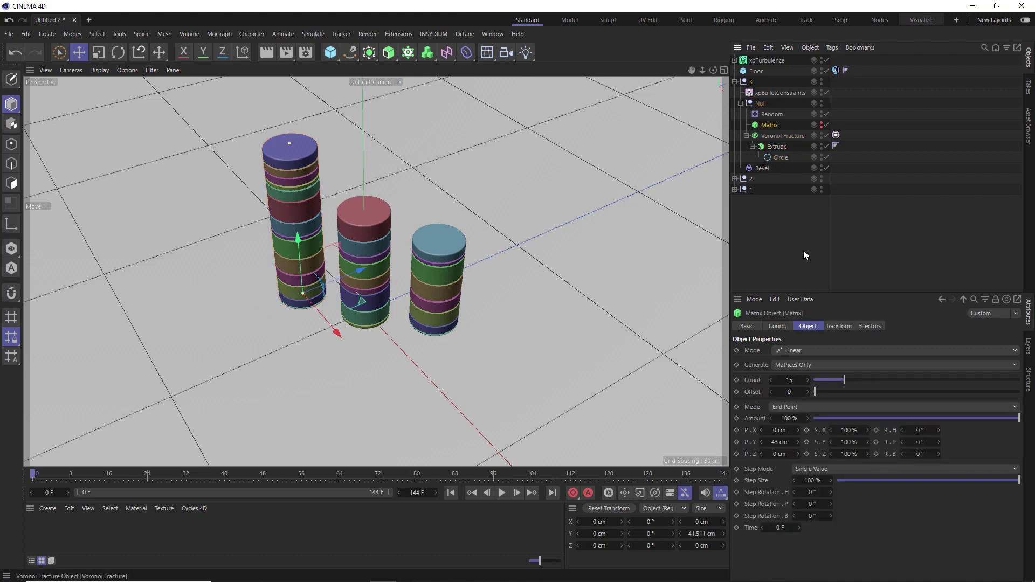
drag(832, 380, 829, 380)
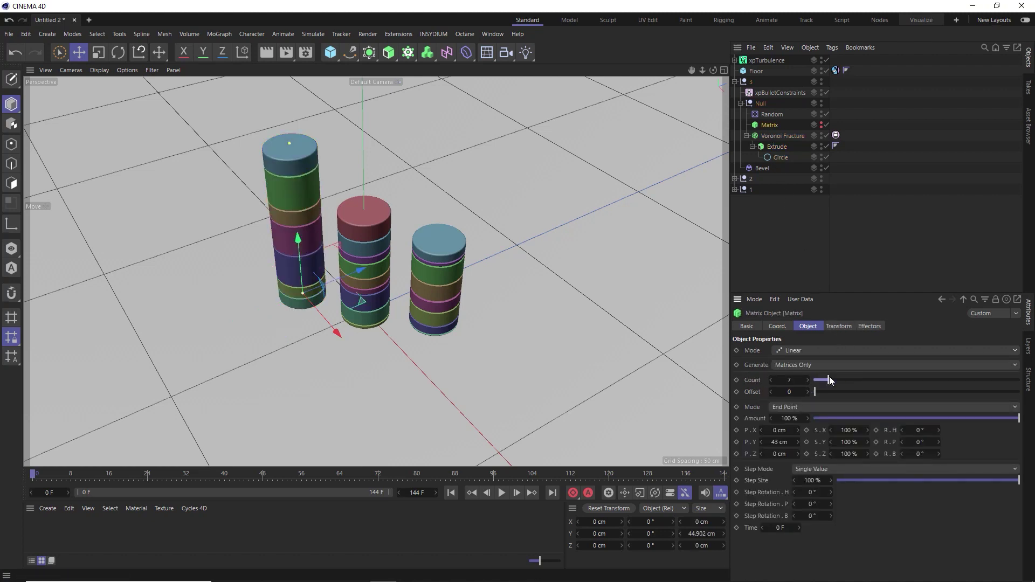
click(772, 114)
scroll(789, 421, down, 10)
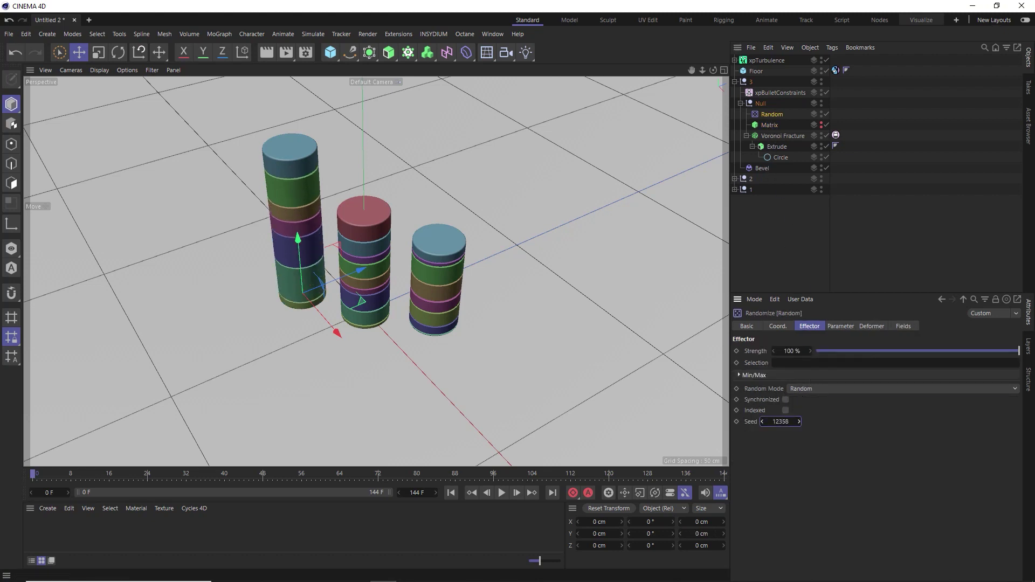
Step: Duplicate group 3 as group 4 and bring up its Random effector settings
click(734, 81)
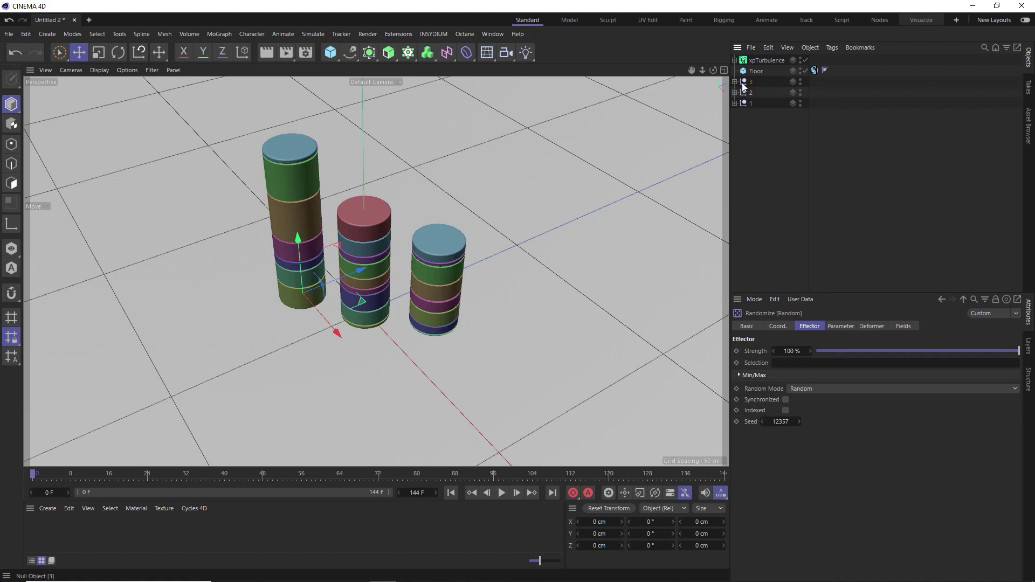
ctrl+drag(751, 82, 751, 77)
click(734, 82)
click(771, 147)
click(772, 115)
scroll(782, 421, down, 9)
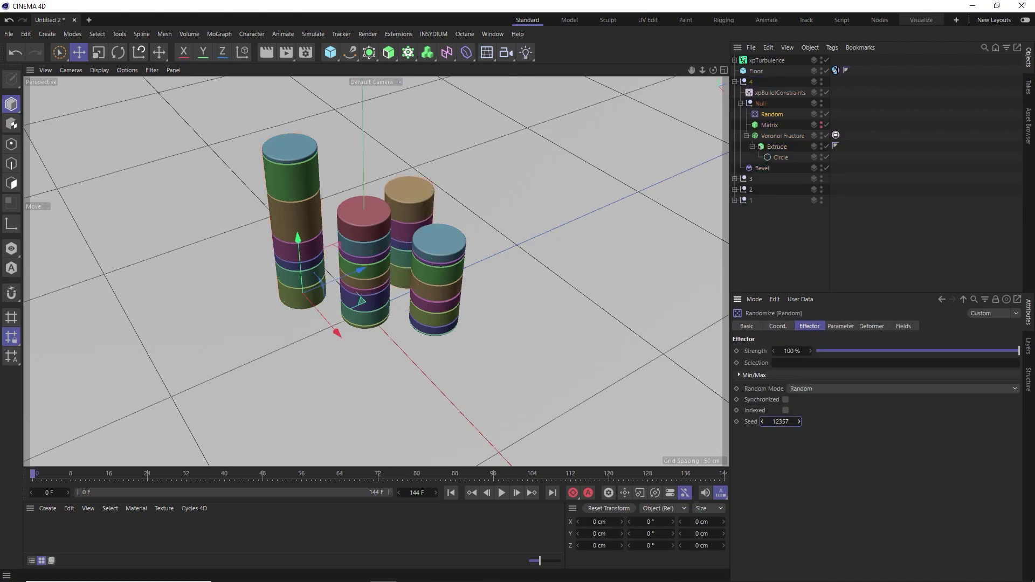
click(735, 81)
Step: Duplicate group 4 as group 5 and move stack 5 forward and to the left
ctrl+drag(750, 82, 749, 77)
click(735, 81)
click(776, 147)
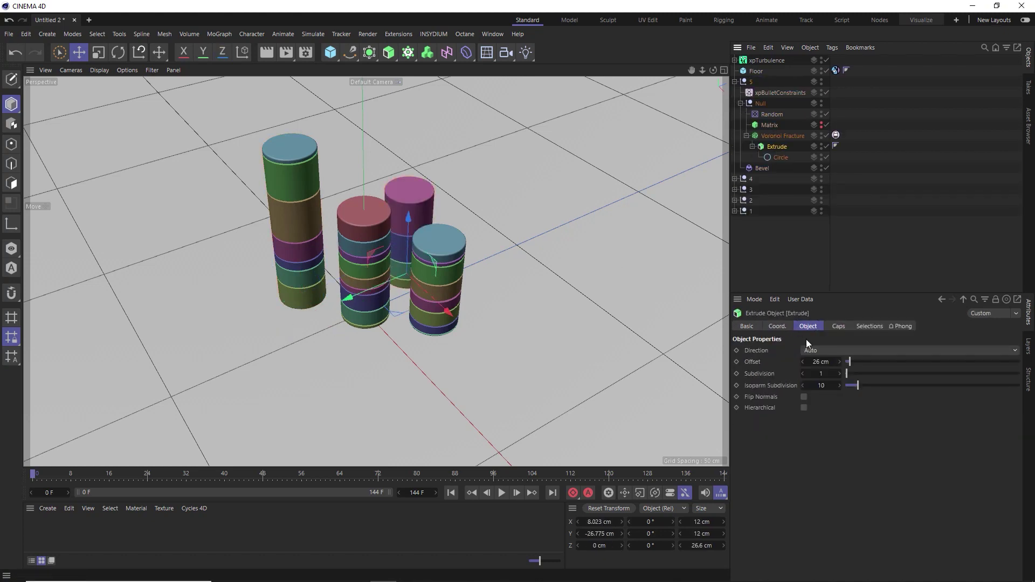
click(428, 235)
drag(428, 235, 323, 312)
click(777, 171)
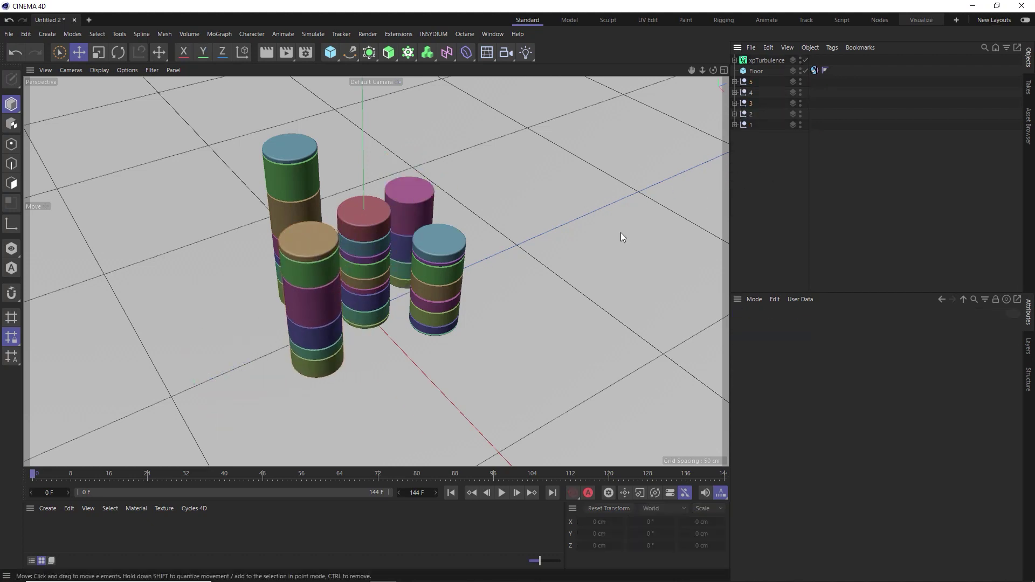
Step: Pause playback at frame 55 and select xpTurbulence to show its Curl, 35 % scale settings
click(503, 493)
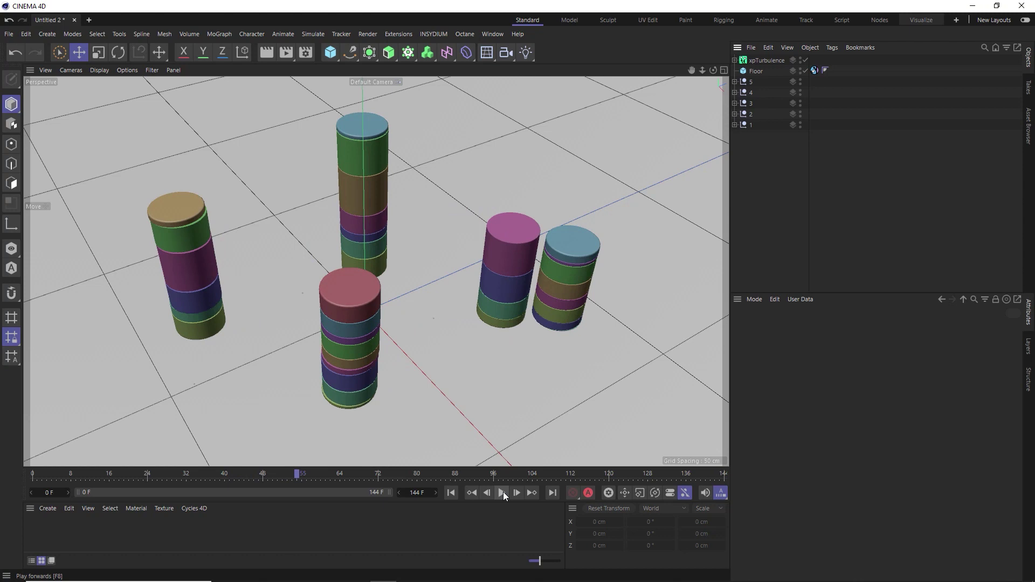
click(755, 56)
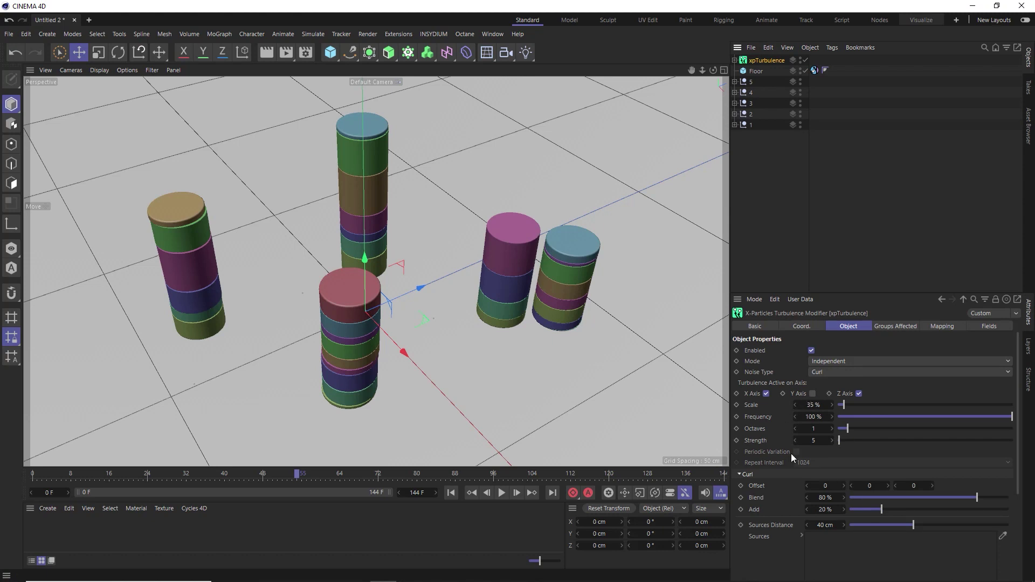
Step: Bring up the project's X-Particles Bullet settings, run a few frames, then rewind to frame 0
key(ctrl+d)
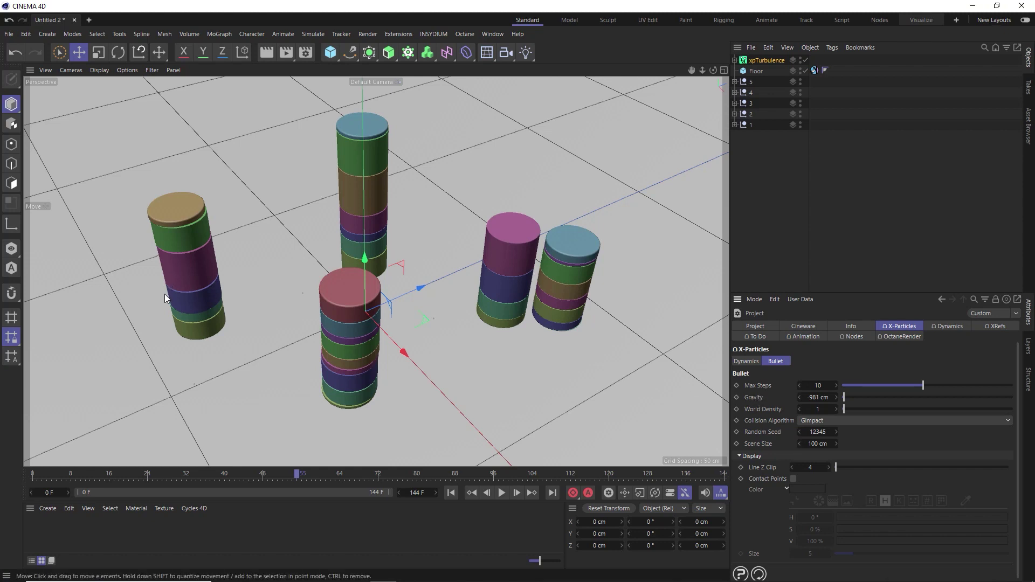
click(501, 493)
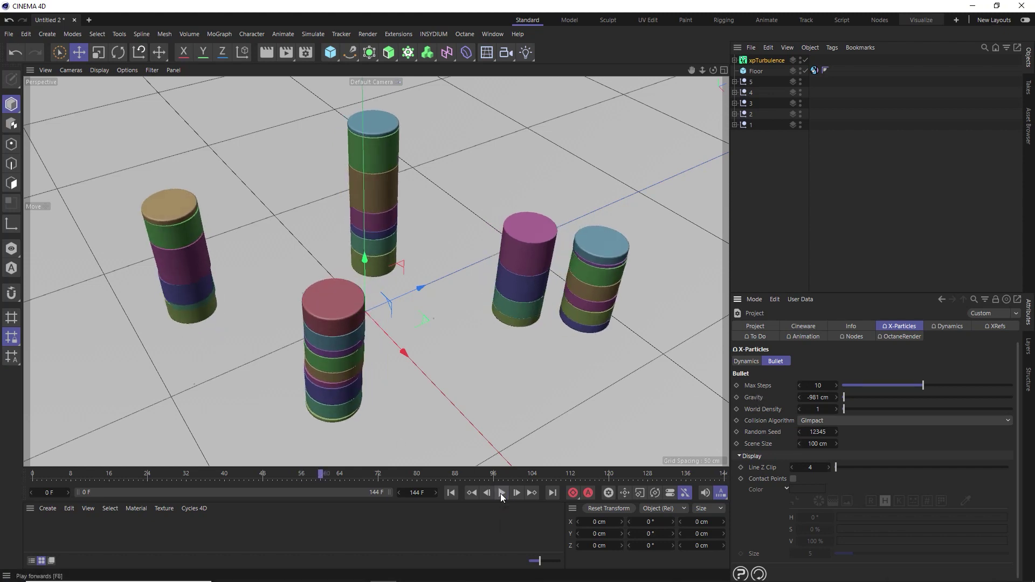
click(452, 493)
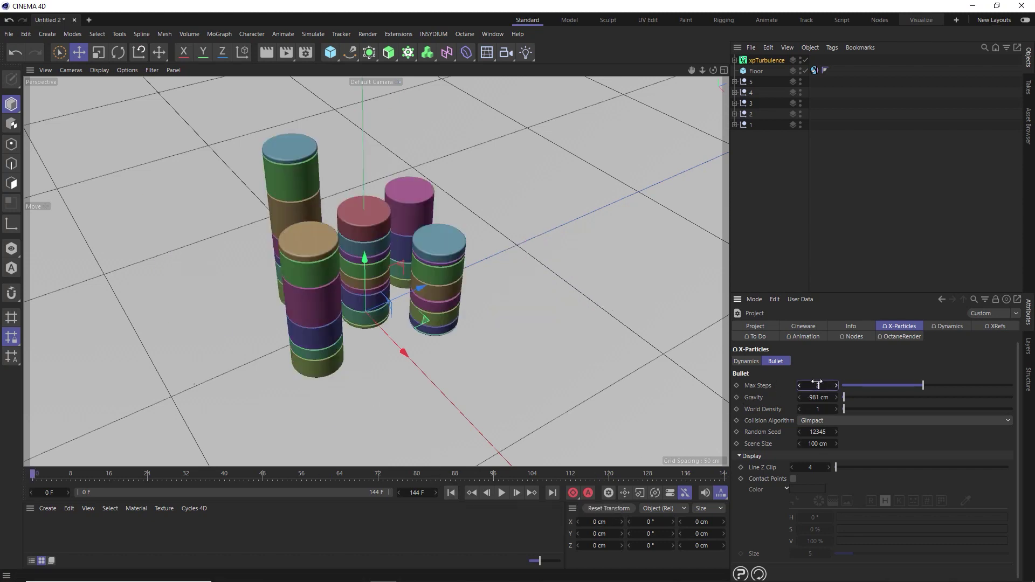